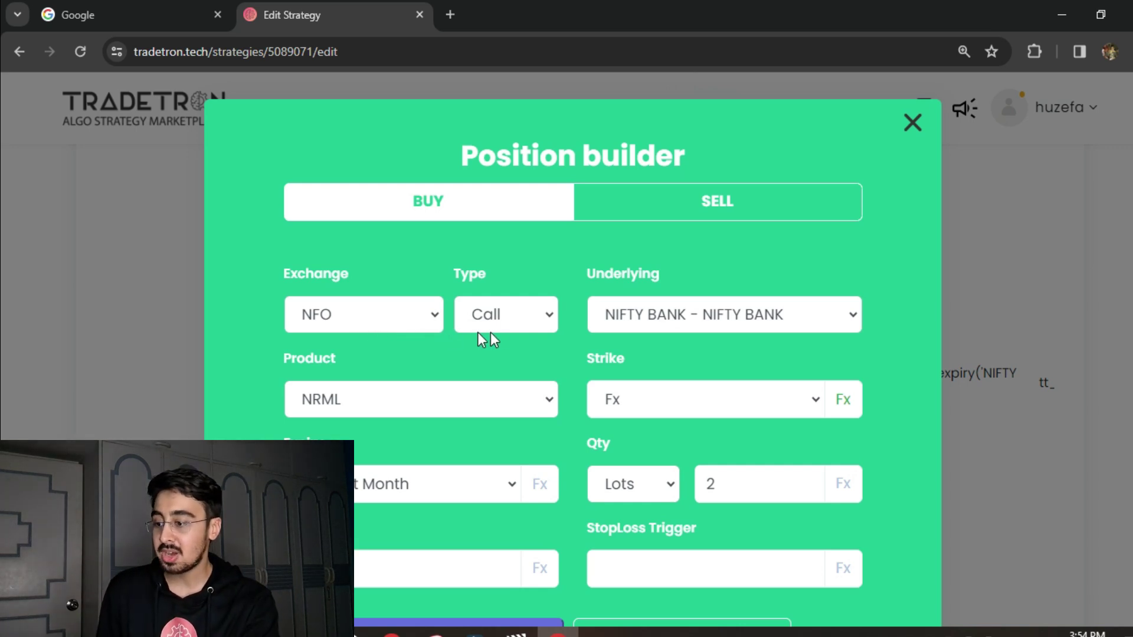
Step: Review the buy leg's option type, underlying and lot quantity in the position builder
{"action": "left_click", "coordinate": [502, 318]}
{"action": "left_click", "coordinate": [503, 316]}
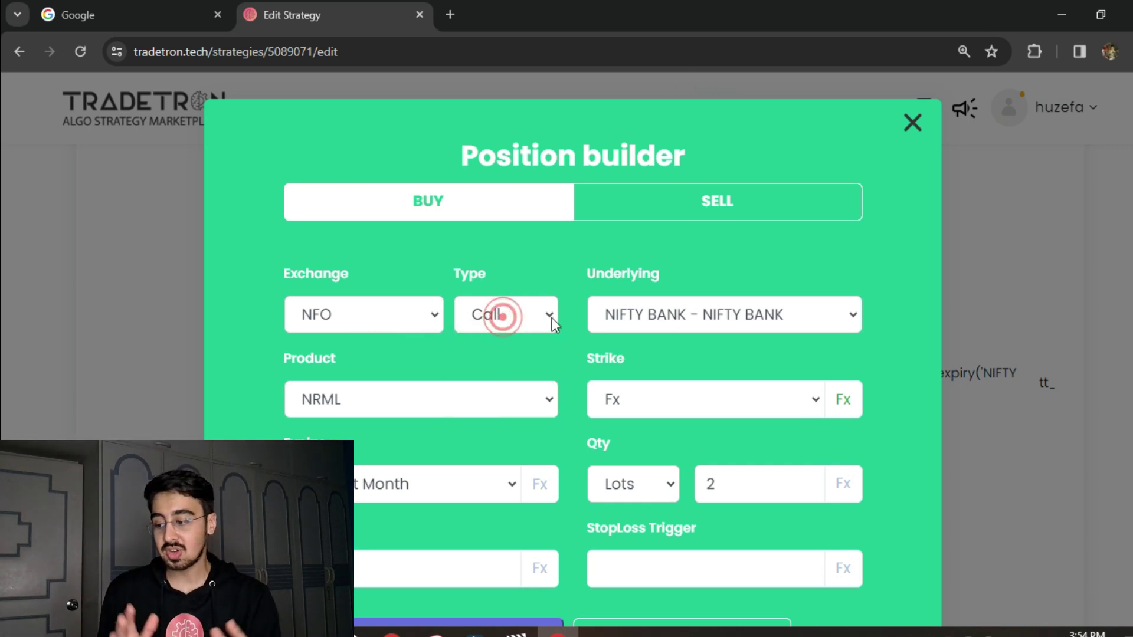
{"action": "left_click", "coordinate": [650, 315]}
{"action": "left_click", "coordinate": [650, 314]}
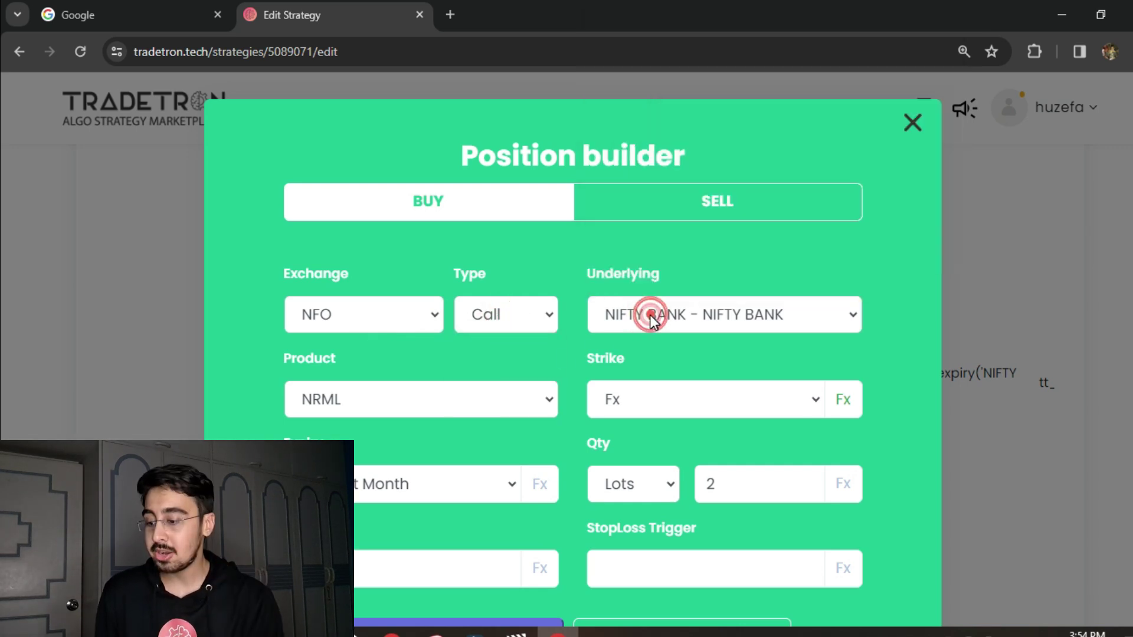
{"action": "double_click", "coordinate": [727, 484]}
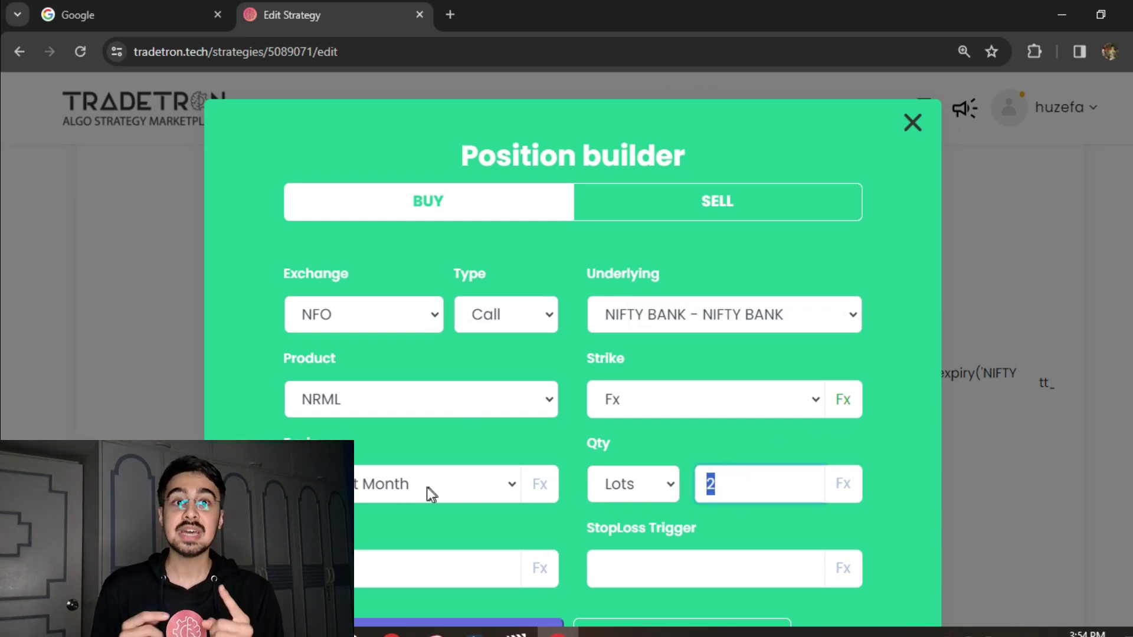
Step: In the leg's strike formula, set the expiry of the LTP term's NIFTY BANK instrument to Current Month
{"action": "left_click", "coordinate": [844, 401]}
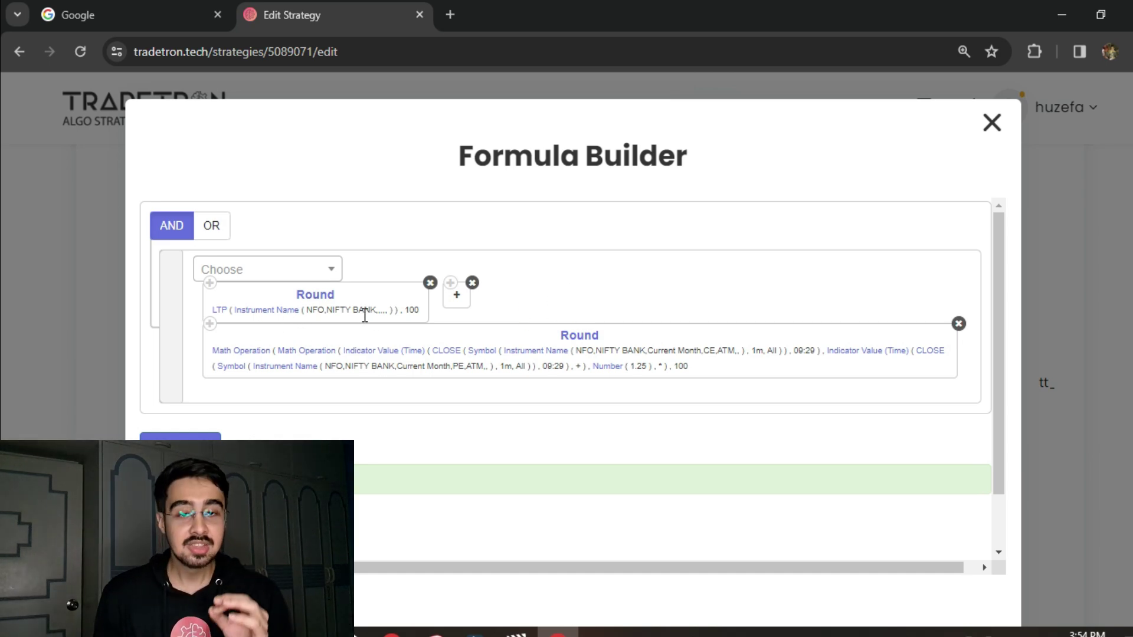
{"action": "left_click", "coordinate": [269, 311]}
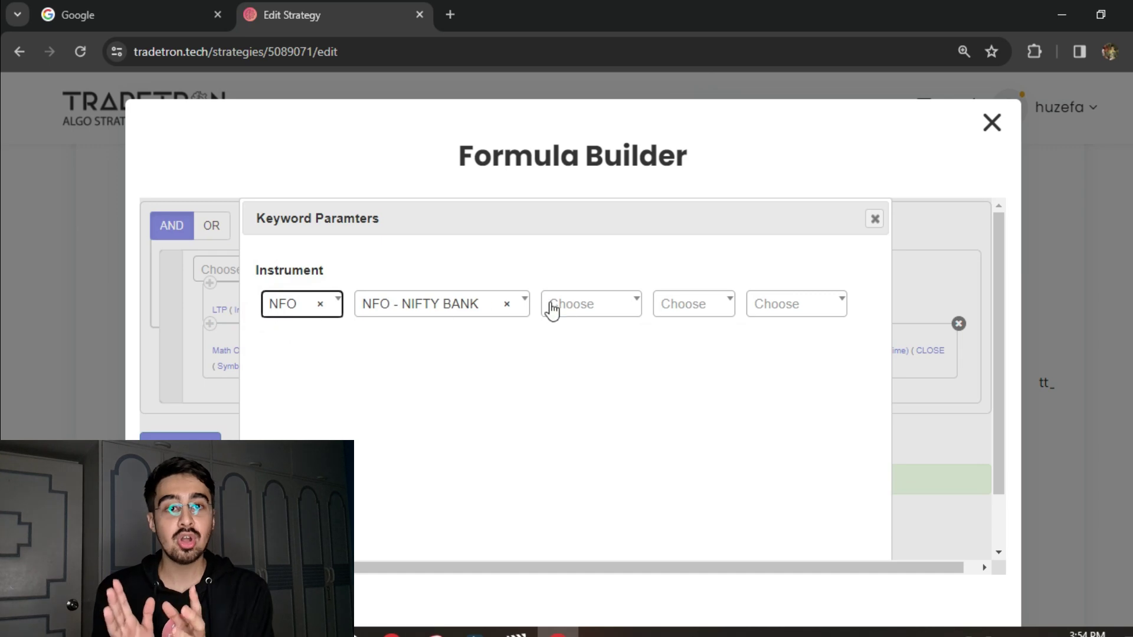
{"action": "left_click", "coordinate": [577, 304]}
{"action": "left_click_drag", "start_coordinate": [640, 407], "coordinate": [620, 505]}
{"action": "left_click", "coordinate": [603, 505]}
{"action": "left_click_drag", "start_coordinate": [998, 326], "coordinate": [997, 409]}
{"action": "left_click", "coordinate": [787, 522]}
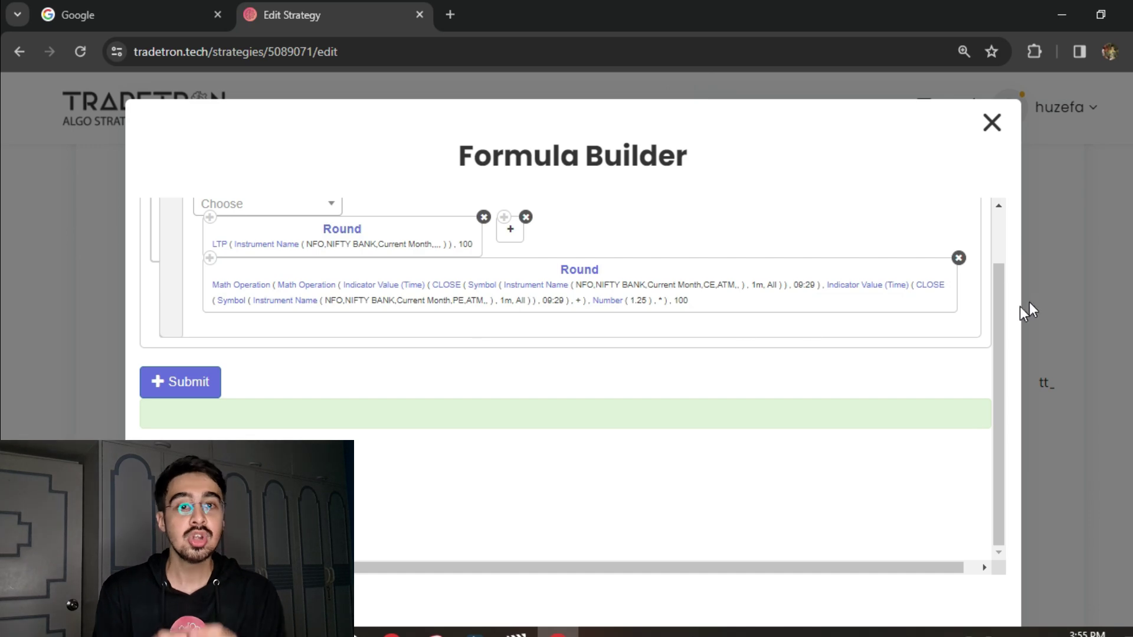
{"action": "left_click_drag", "start_coordinate": [999, 311], "coordinate": [1001, 260]}
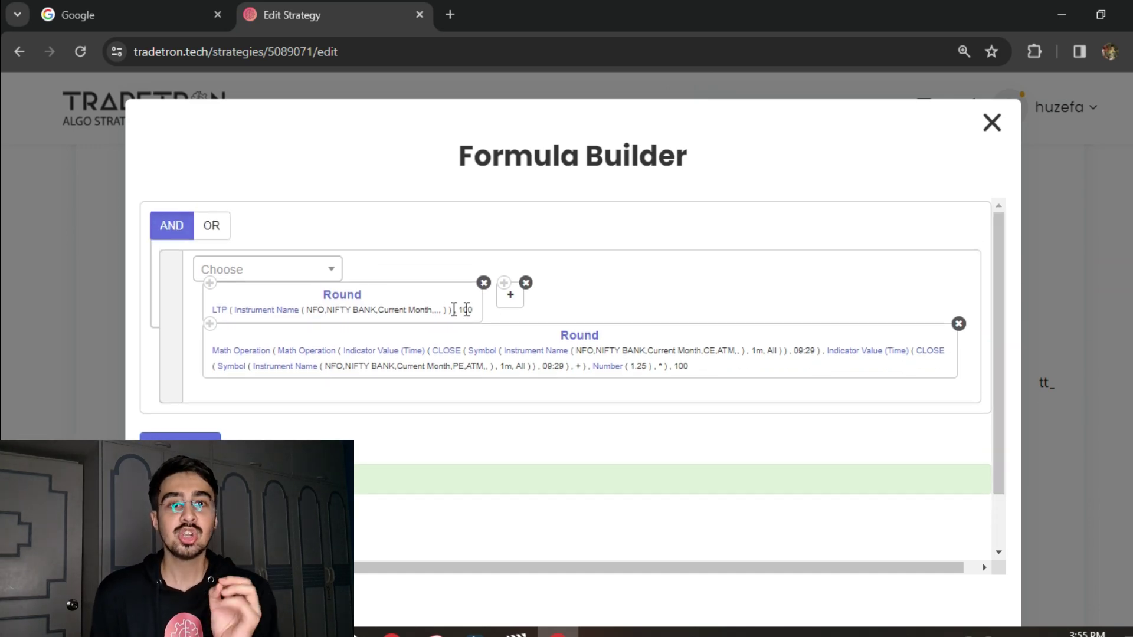
Step: Examine the parameters of both Round terms and the operands and operators of the two nested Math Operations
{"action": "left_click", "coordinate": [345, 296]}
{"action": "left_click", "coordinate": [735, 220]}
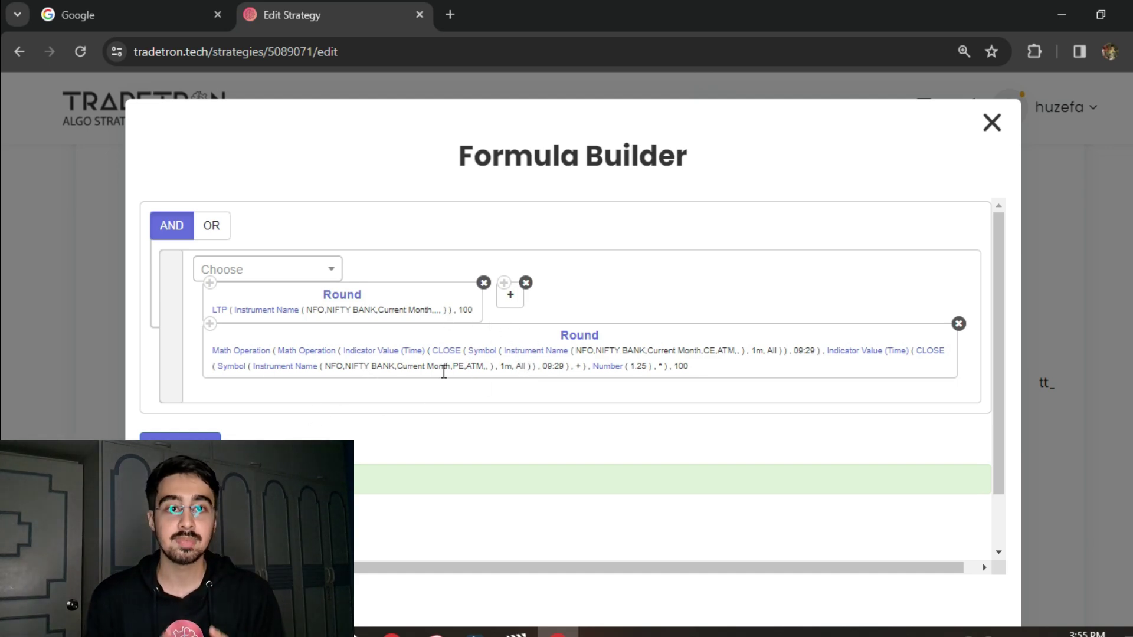
{"action": "left_click", "coordinate": [573, 334]}
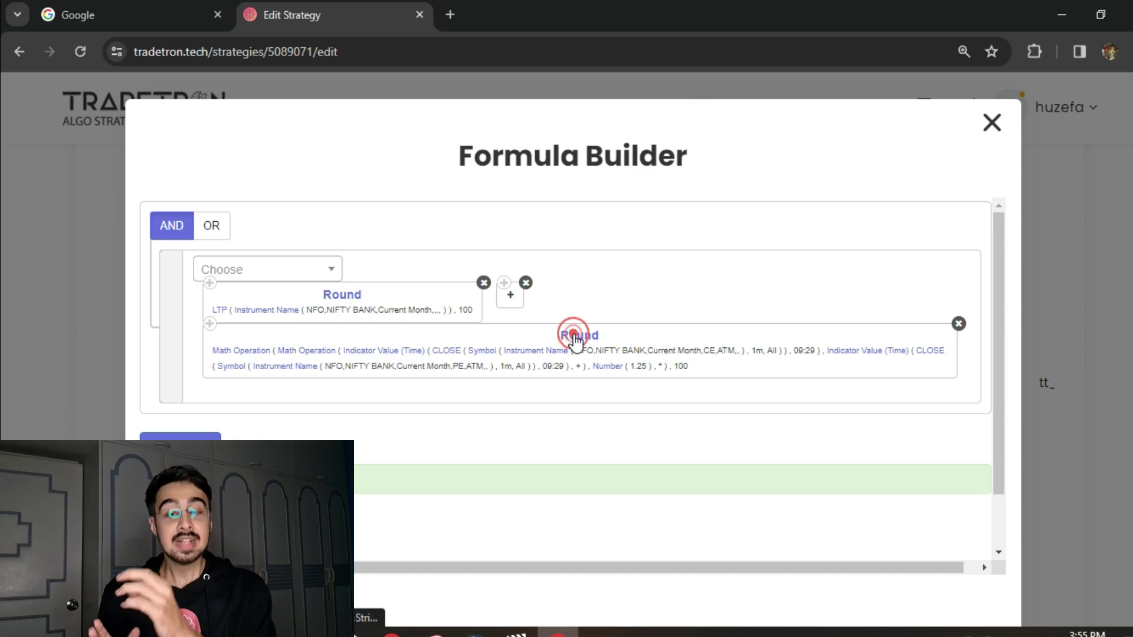
{"action": "left_click", "coordinate": [687, 548]}
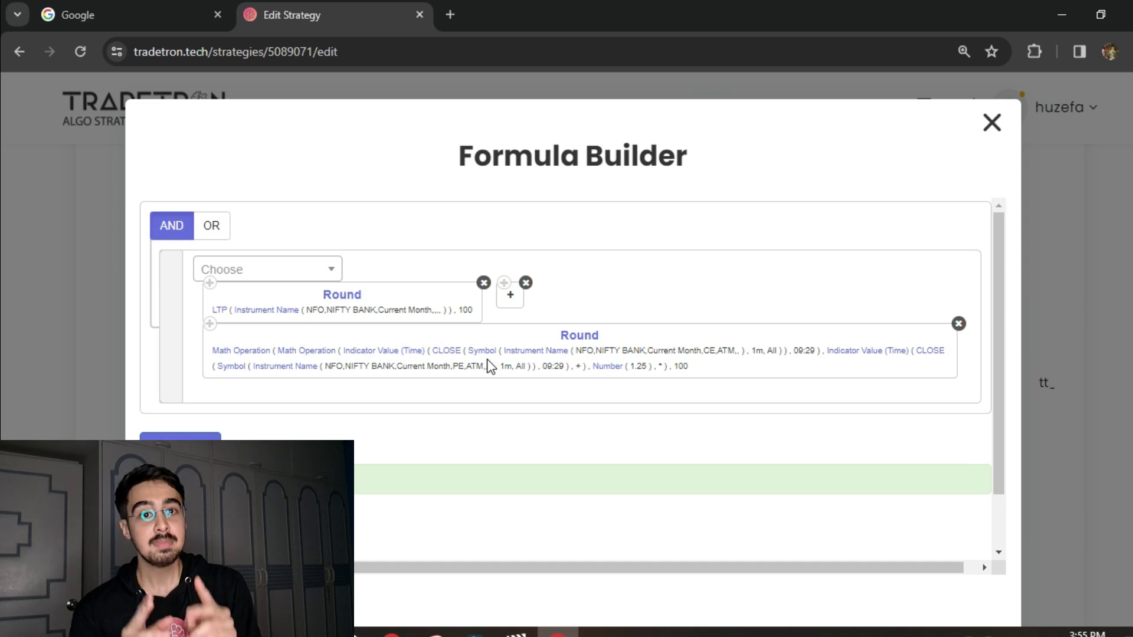
{"action": "left_click", "coordinate": [242, 351]}
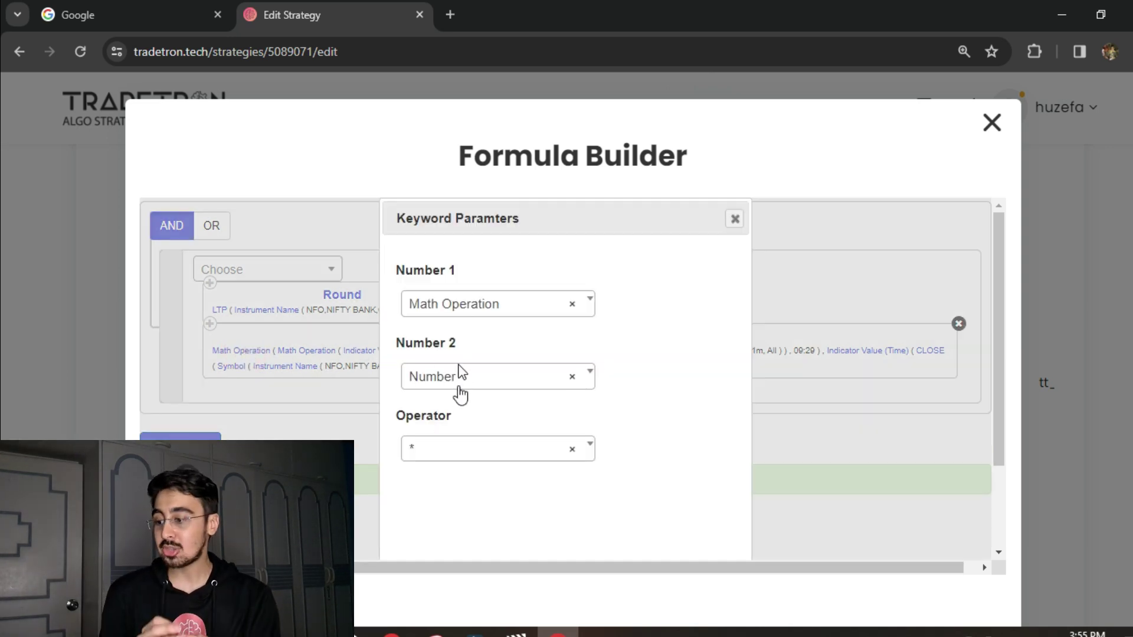
{"action": "left_click", "coordinate": [734, 220]}
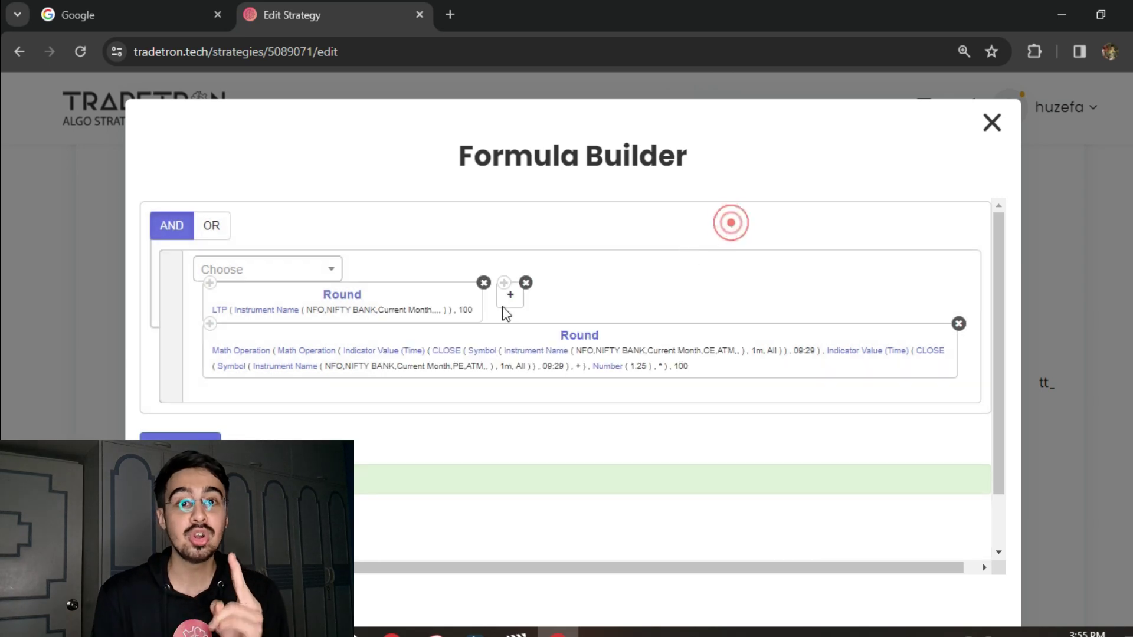
{"action": "left_click", "coordinate": [318, 349]}
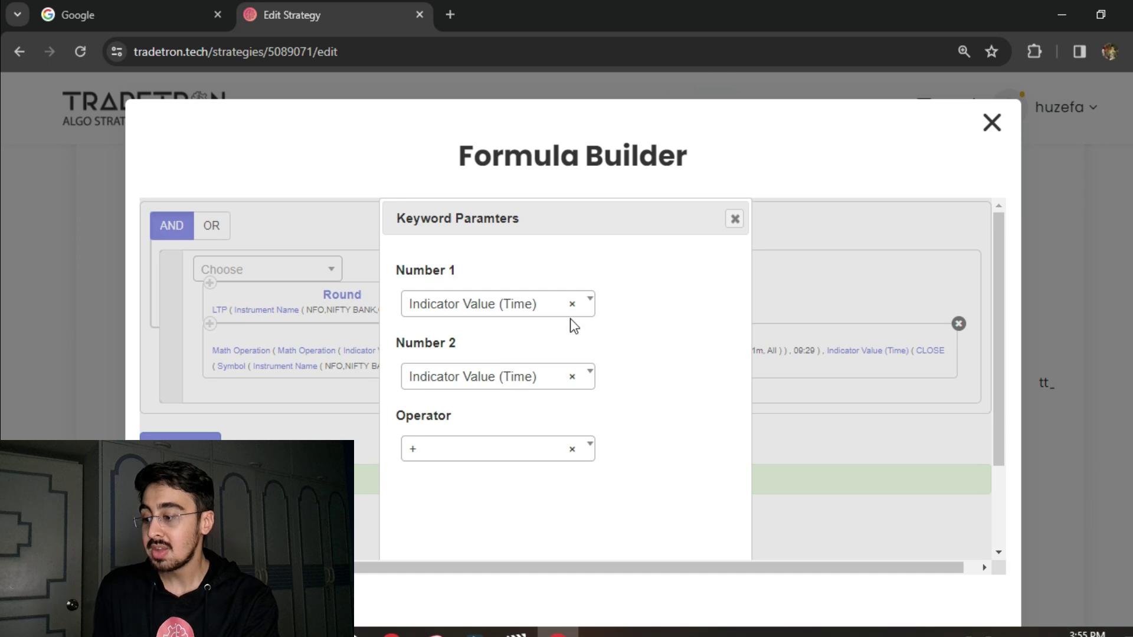
{"action": "left_click", "coordinate": [734, 219]}
Step: Inspect the series and time of the first Indicator Value (Time) keyword, leaving its parameters without saving changes
{"action": "left_click", "coordinate": [408, 353]}
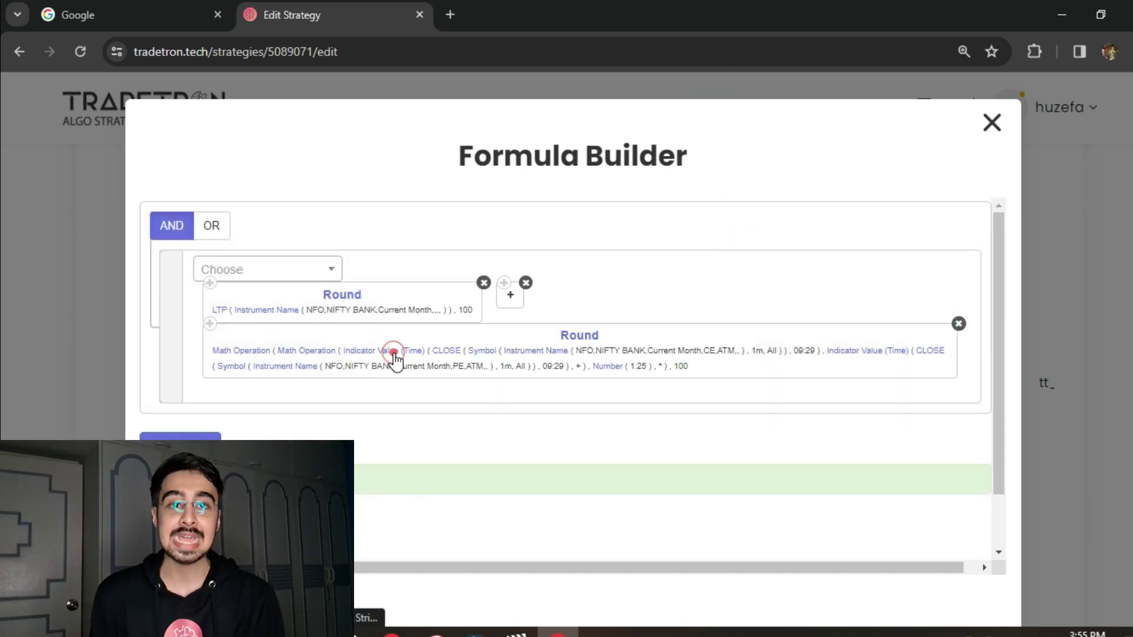
{"action": "double_click", "coordinate": [442, 372]}
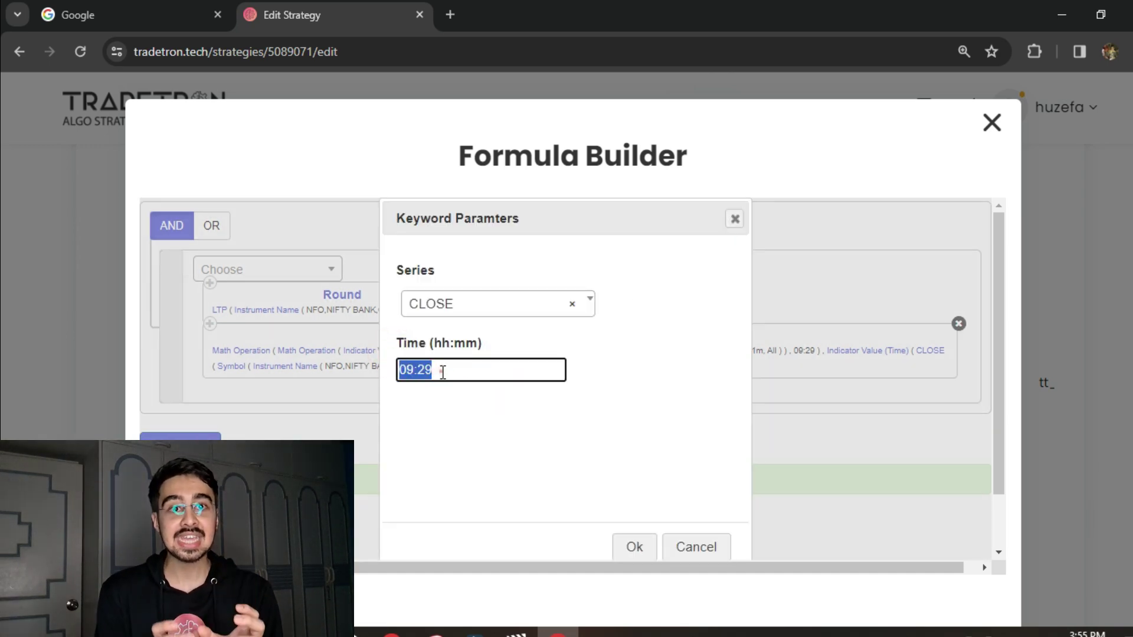
{"action": "left_click", "coordinate": [464, 312]}
{"action": "left_click", "coordinate": [465, 313]}
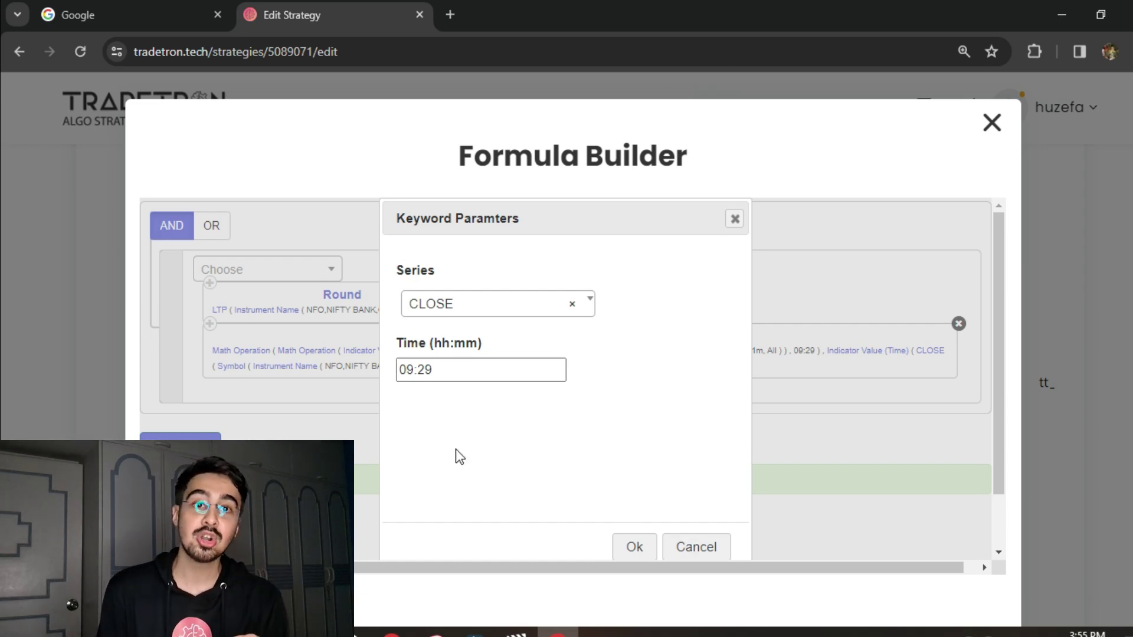
{"action": "left_click_drag", "start_coordinate": [448, 374], "coordinate": [398, 377]}
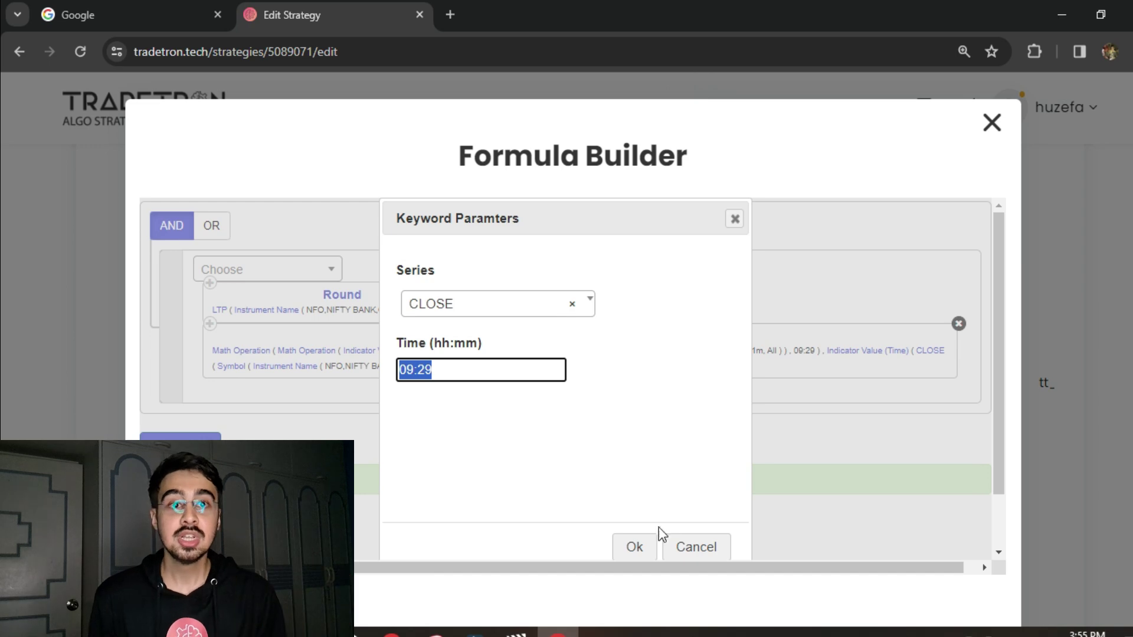
{"action": "left_click", "coordinate": [692, 541]}
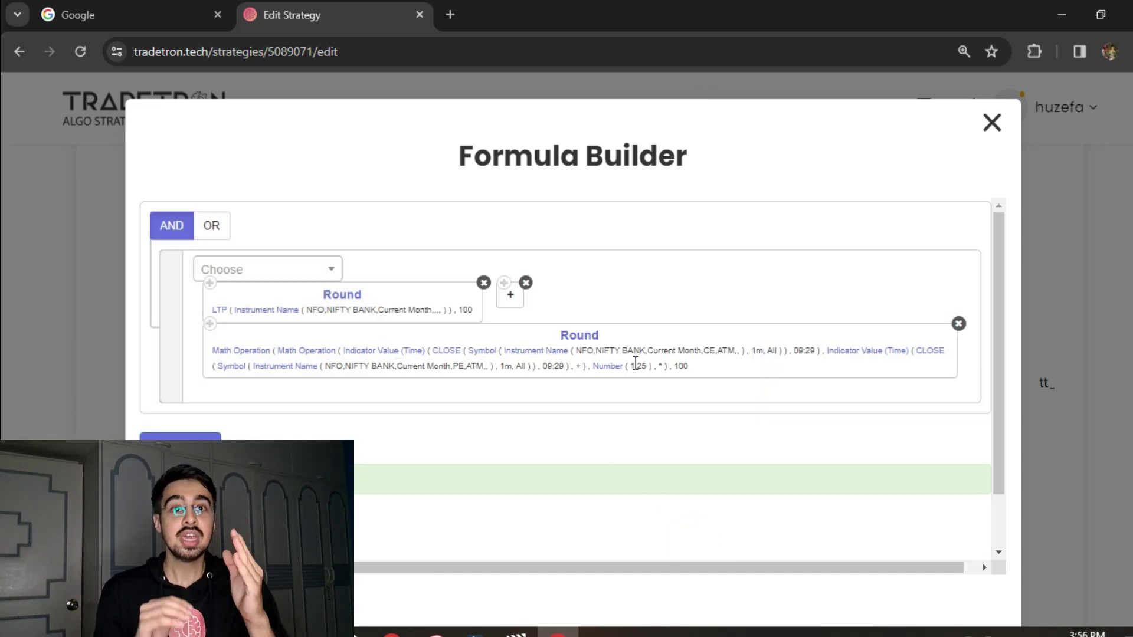
Step: Inspect the instrument parameters of the ATM call and ATM put symbols in the second Round term
{"action": "left_click", "coordinate": [537, 353]}
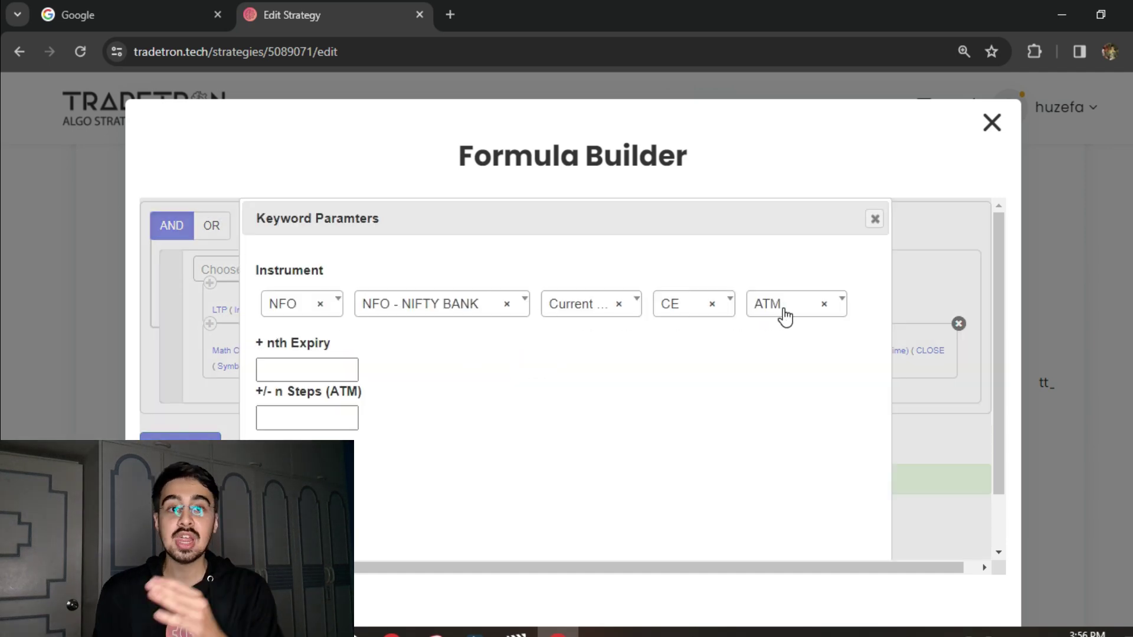
{"action": "left_click", "coordinate": [875, 220]}
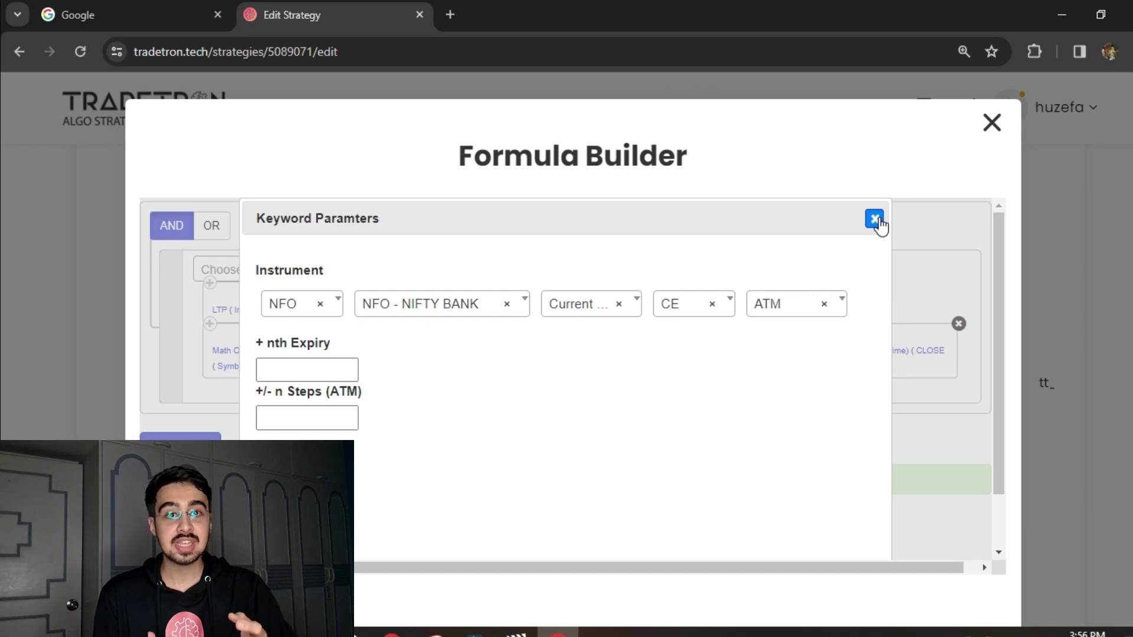
{"action": "left_click", "coordinate": [875, 220]}
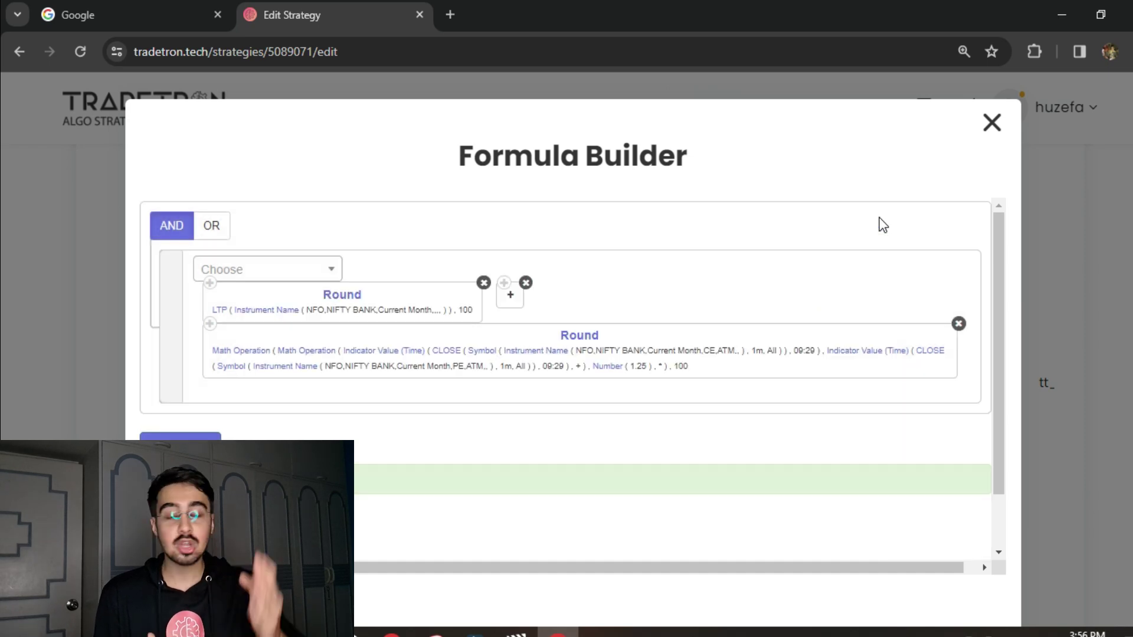
{"action": "left_click", "coordinate": [281, 369]}
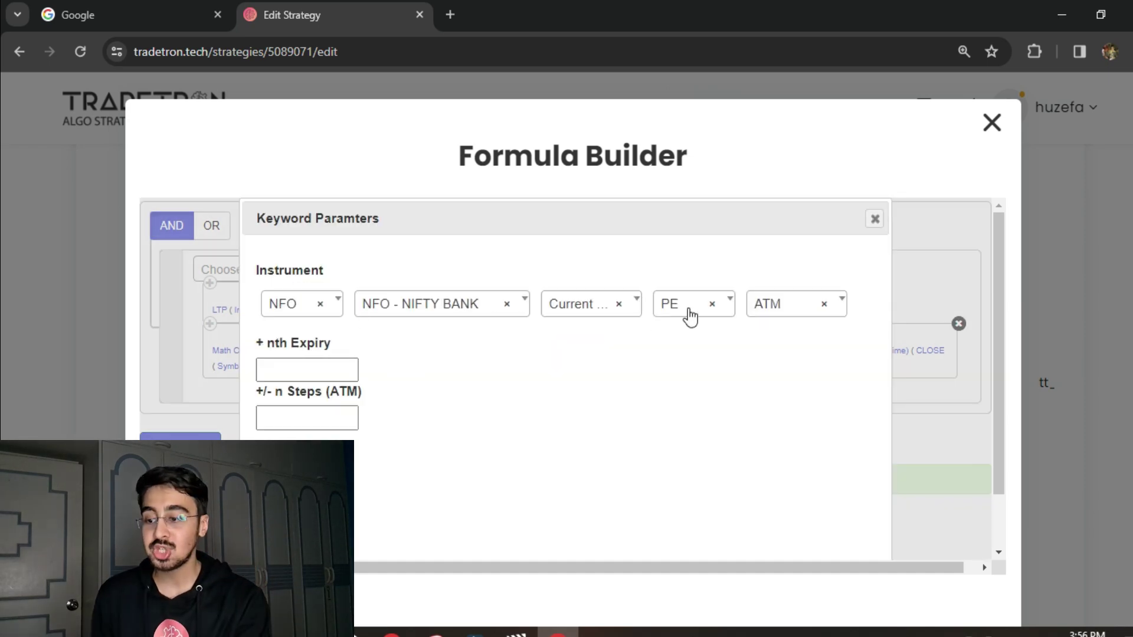
{"action": "left_click", "coordinate": [875, 219]}
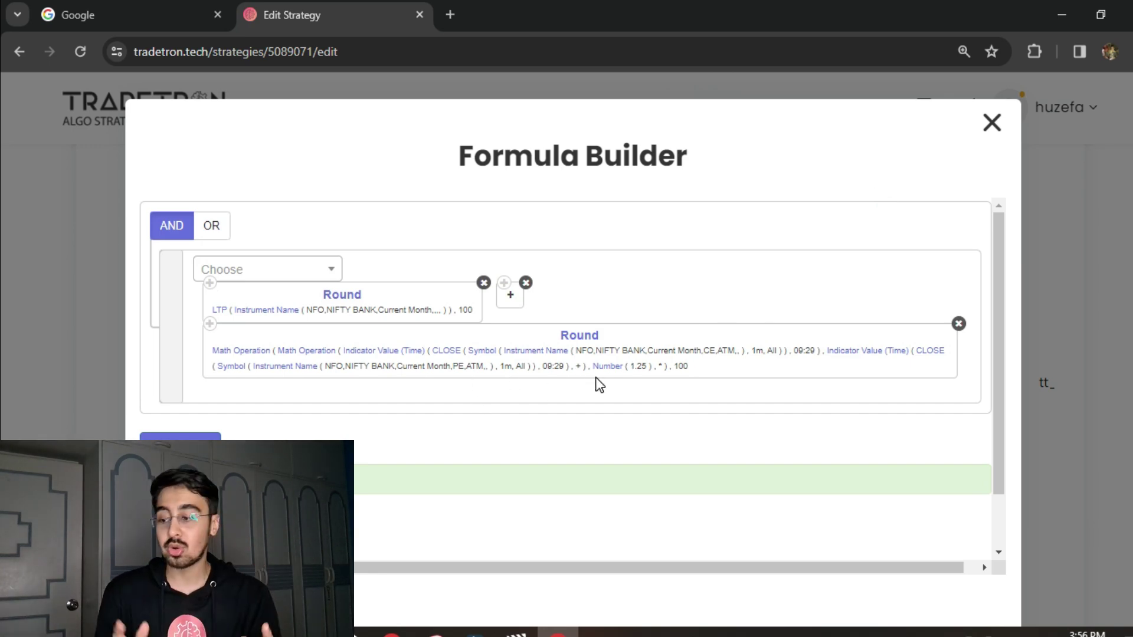
Step: Check how the inner Math Operation combines the two premiums and how the outer one scales the result
{"action": "left_click", "coordinate": [296, 351]}
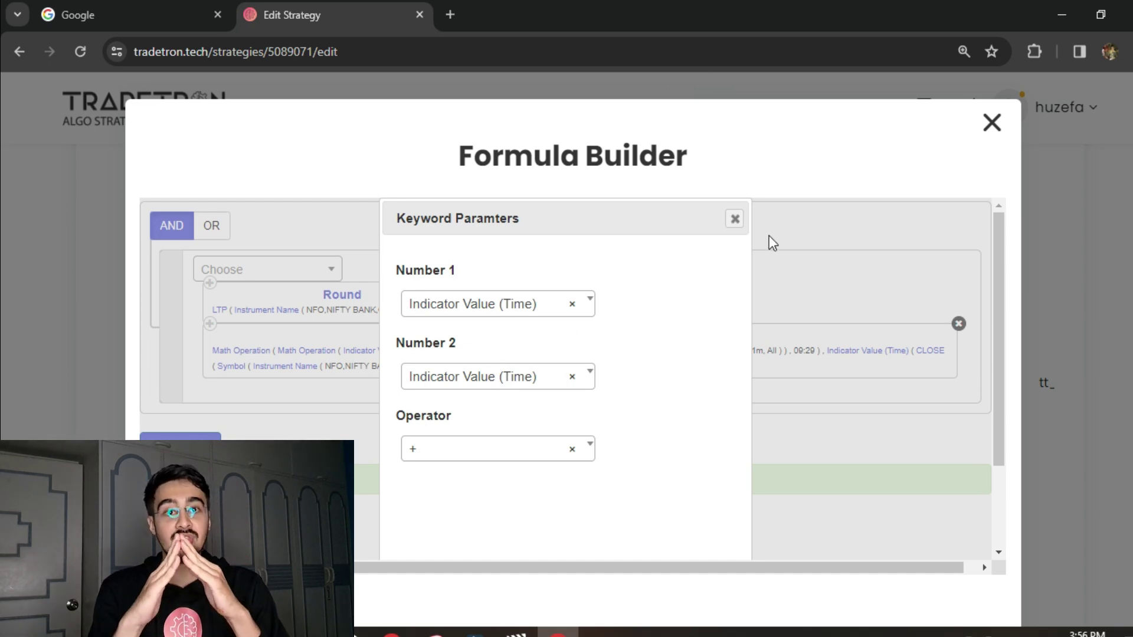
{"action": "left_click", "coordinate": [733, 219]}
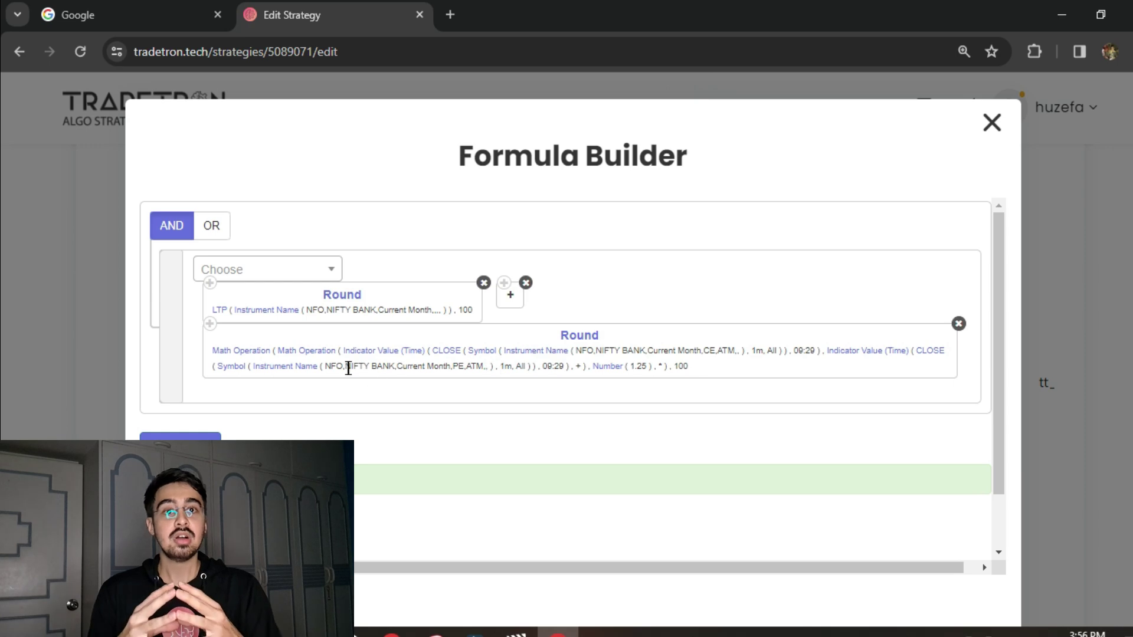
{"action": "left_click", "coordinate": [309, 354]}
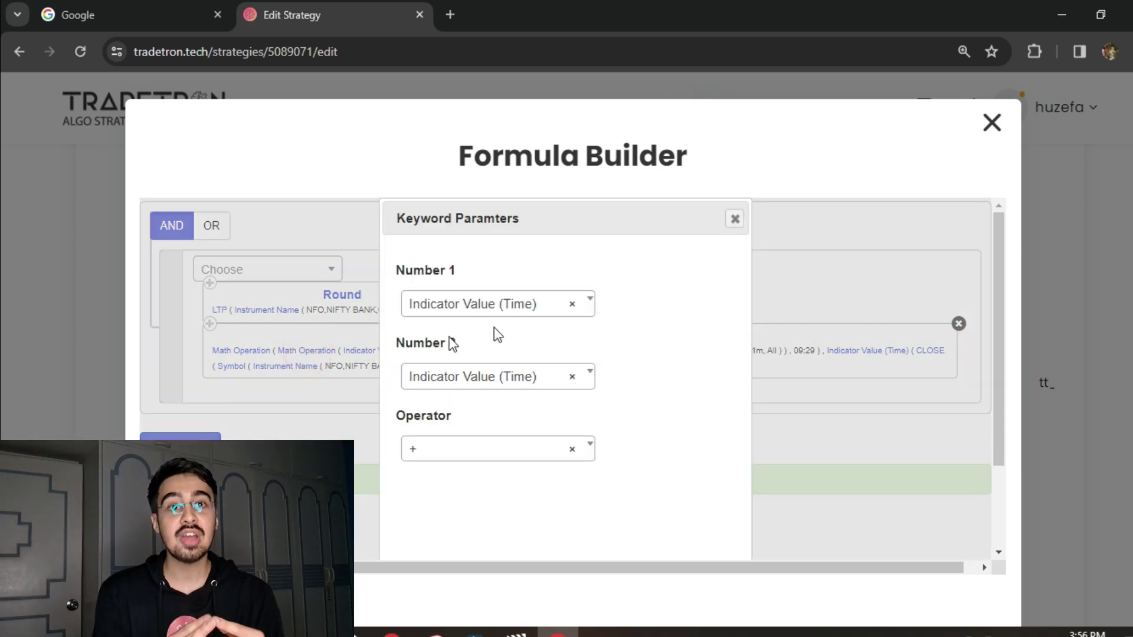
{"action": "left_click", "coordinate": [736, 219]}
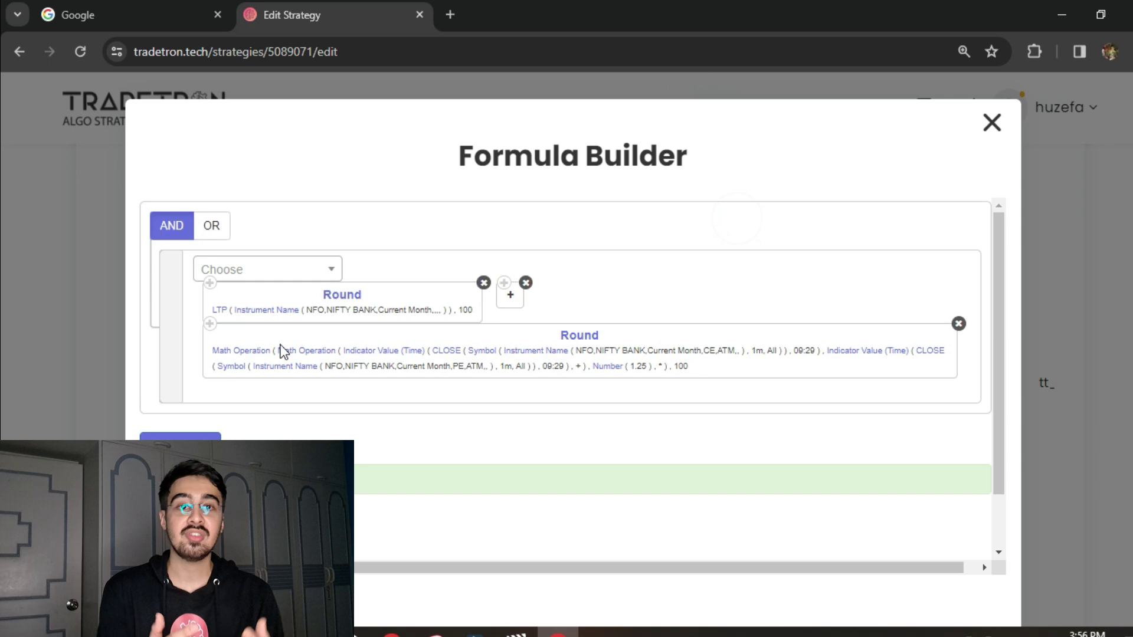
{"action": "left_click", "coordinate": [245, 352]}
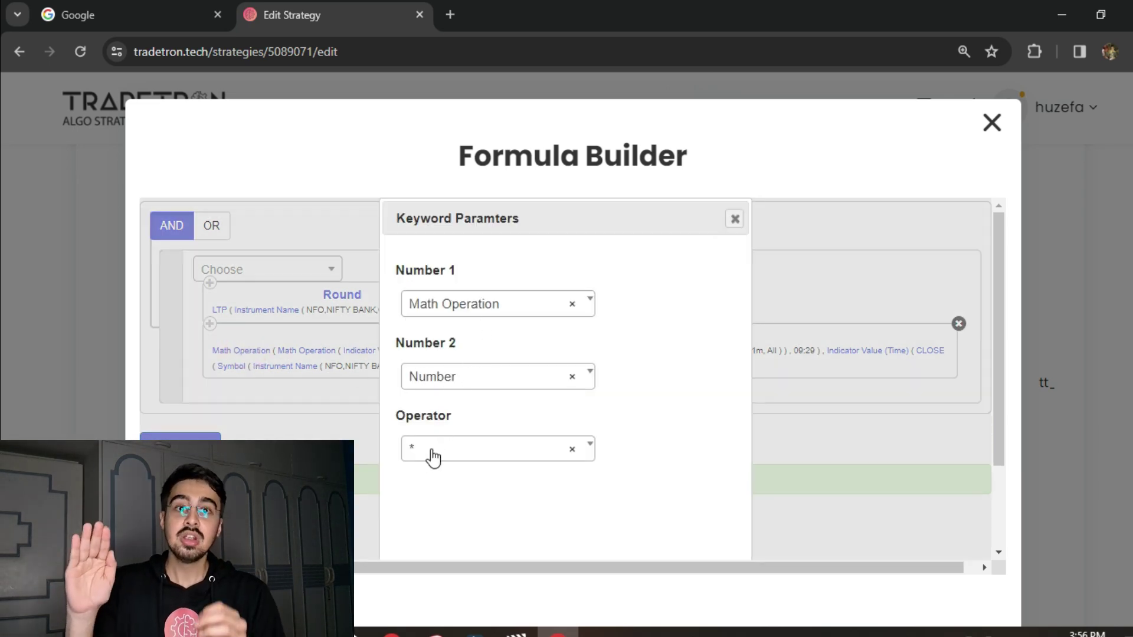
{"action": "left_click", "coordinate": [431, 452]}
{"action": "left_click", "coordinate": [429, 453]}
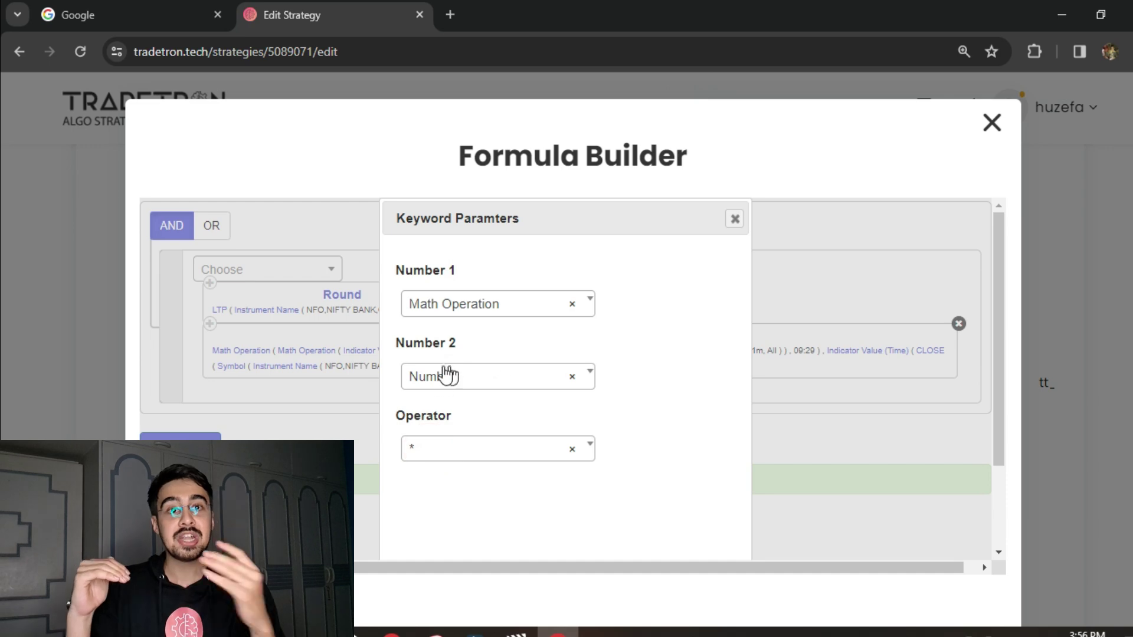
{"action": "left_click", "coordinate": [734, 220]}
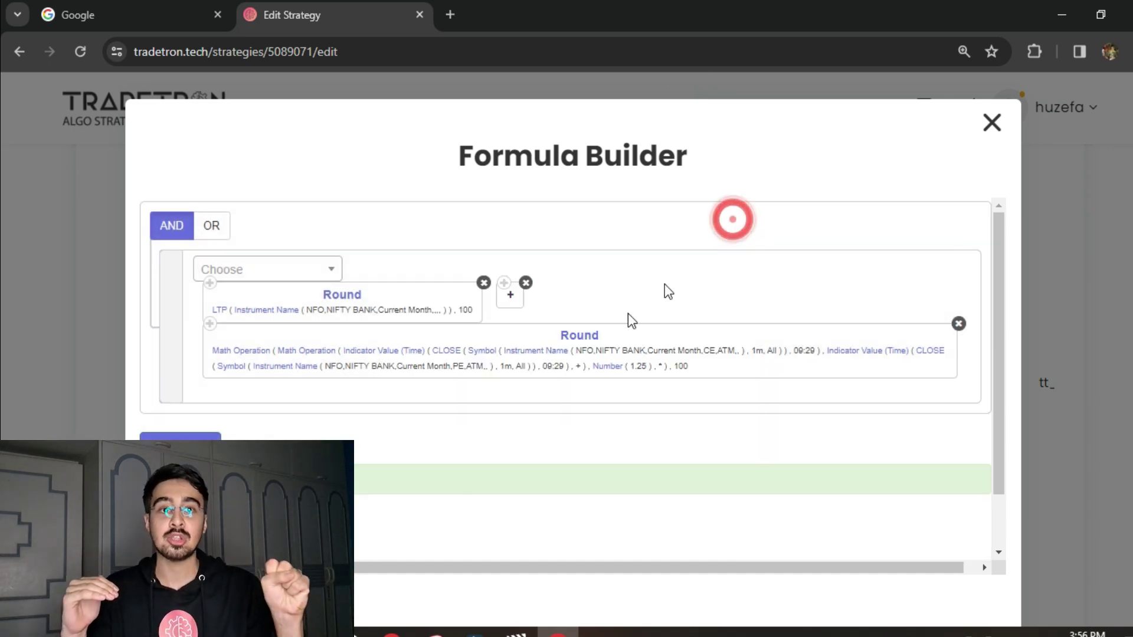
Step: Check the Number multiplier's value and the rounding base of the second Round term, cancelling out of both
{"action": "left_click", "coordinate": [609, 366]}
{"action": "double_click", "coordinate": [479, 306]}
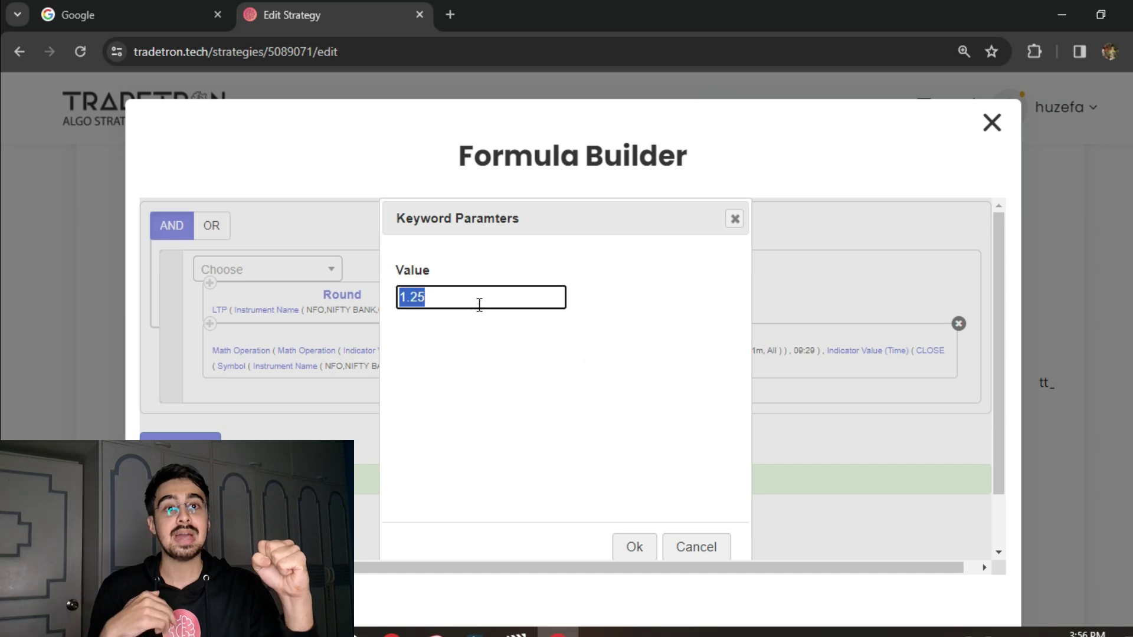
{"action": "left_click", "coordinate": [688, 546]}
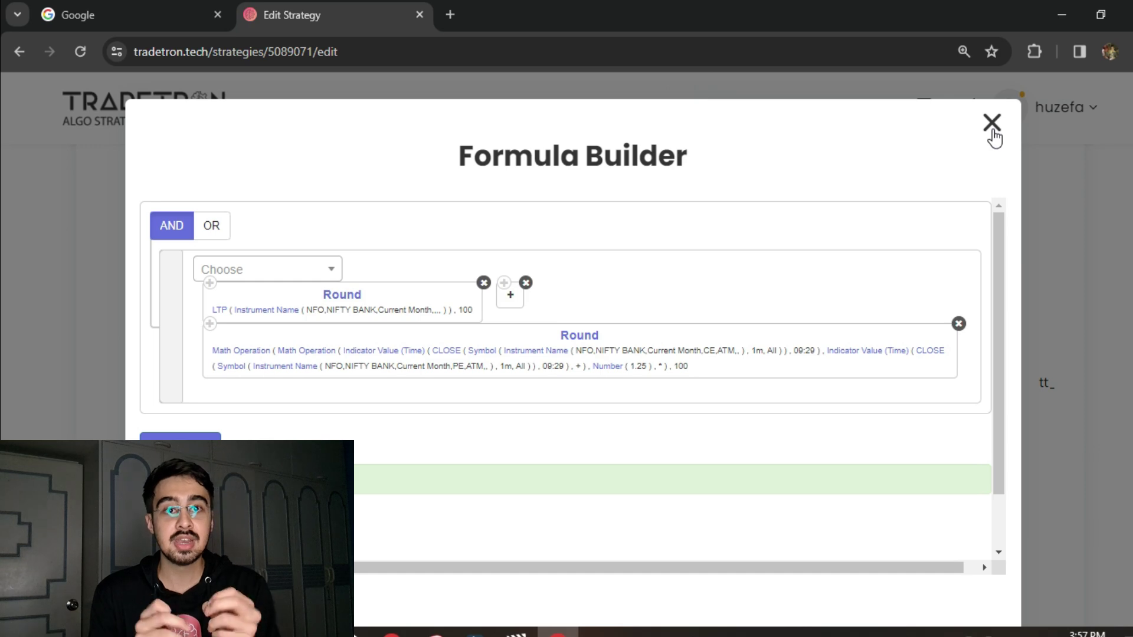
{"action": "left_click", "coordinate": [569, 332]}
{"action": "left_click_drag", "start_coordinate": [464, 372], "coordinate": [401, 367]}
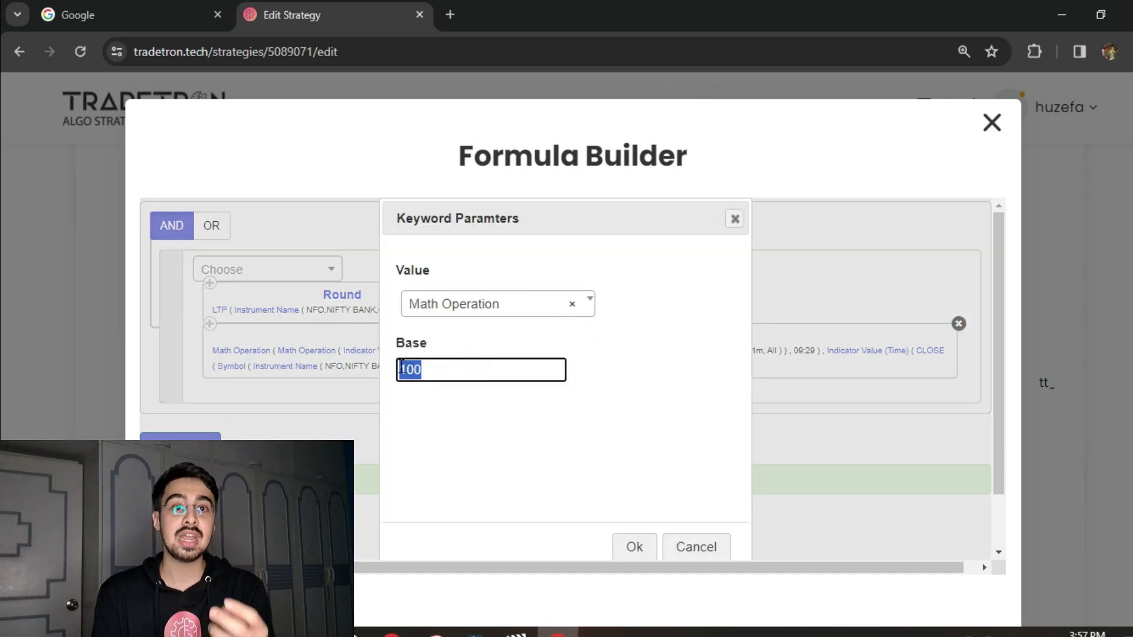
{"action": "left_click", "coordinate": [529, 411]}
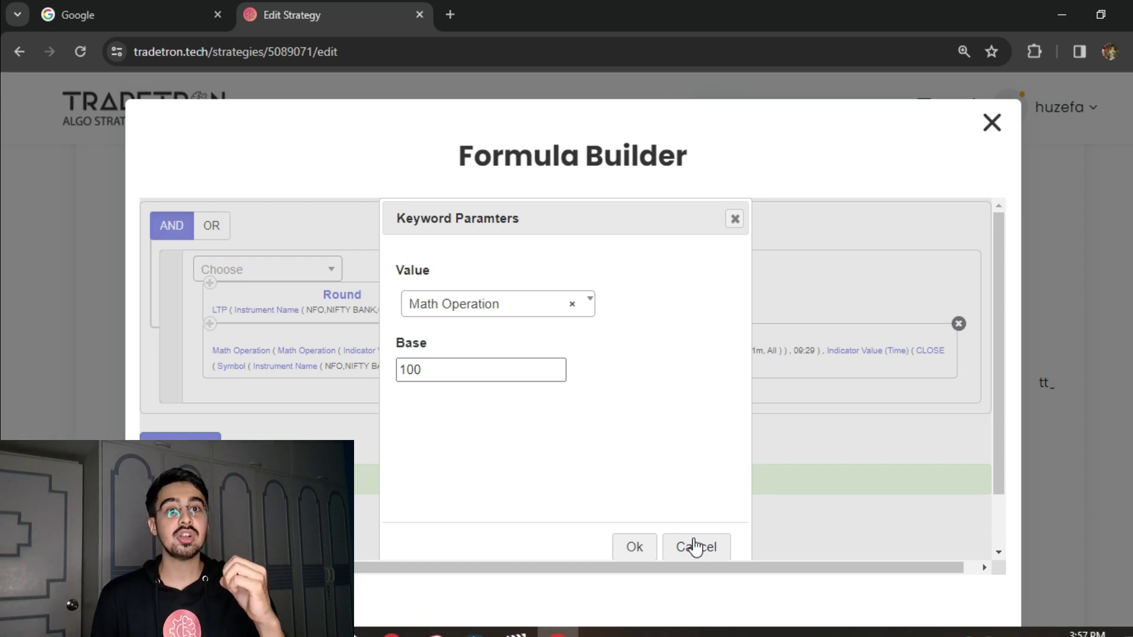
{"action": "left_click", "coordinate": [695, 546]}
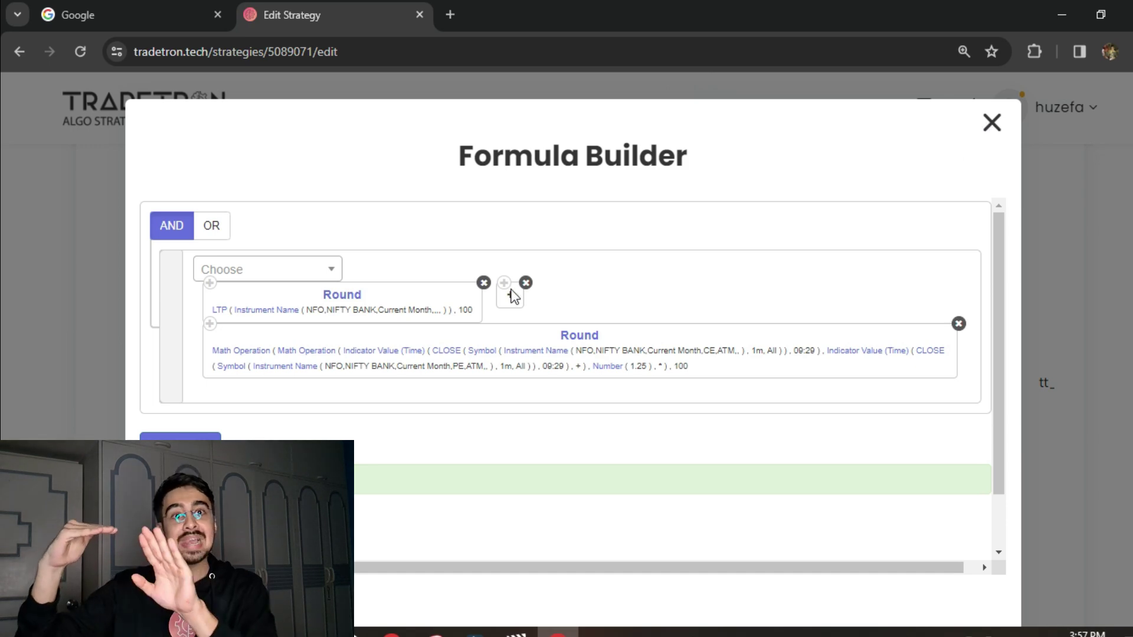
Step: Submit the Bank Nifty call leg's strike formula, update the position and close its builder
{"action": "left_click", "coordinate": [183, 436]}
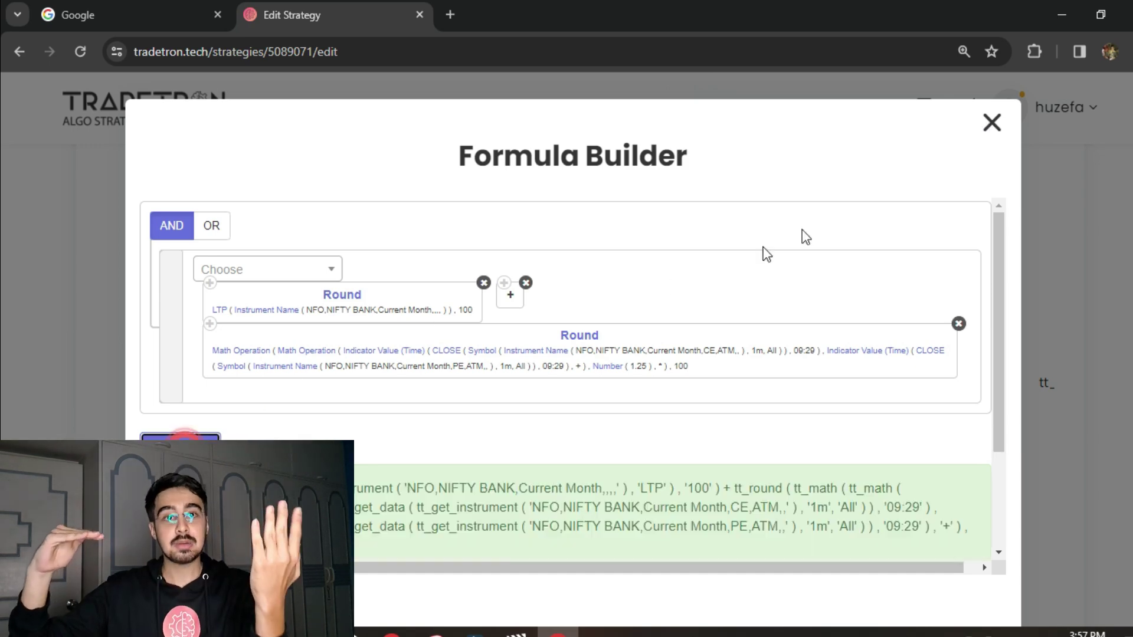
{"action": "left_click", "coordinate": [990, 121]}
{"action": "scroll", "coordinate": [582, 502], "scroll_direction": "down", "scroll_amount": 2}
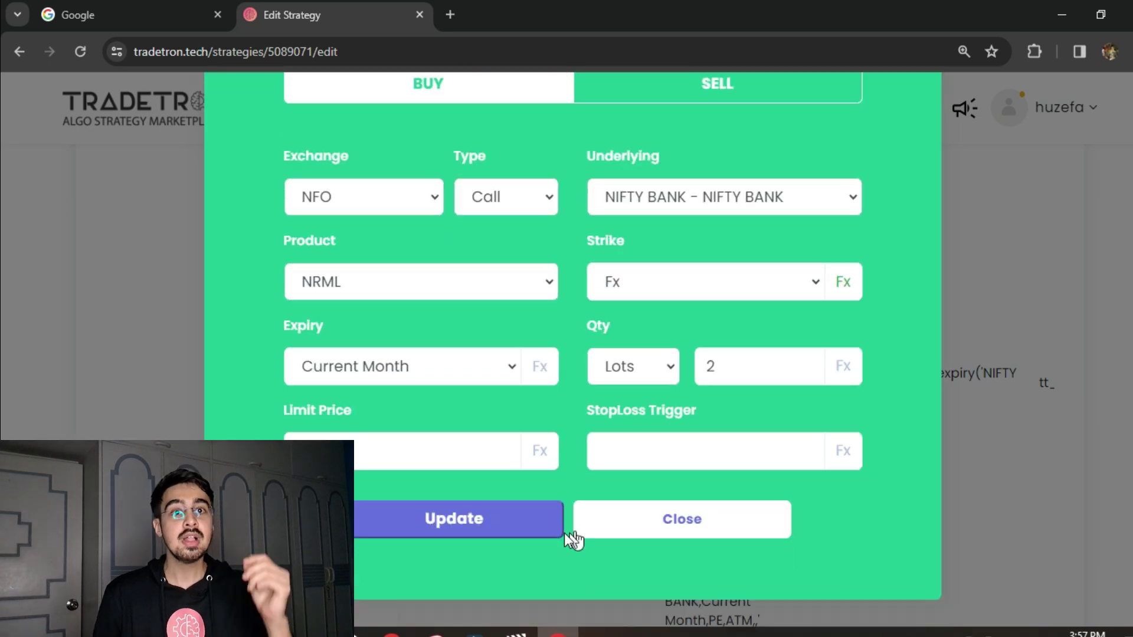
{"action": "left_click", "coordinate": [518, 532]}
{"action": "left_click", "coordinate": [685, 527]}
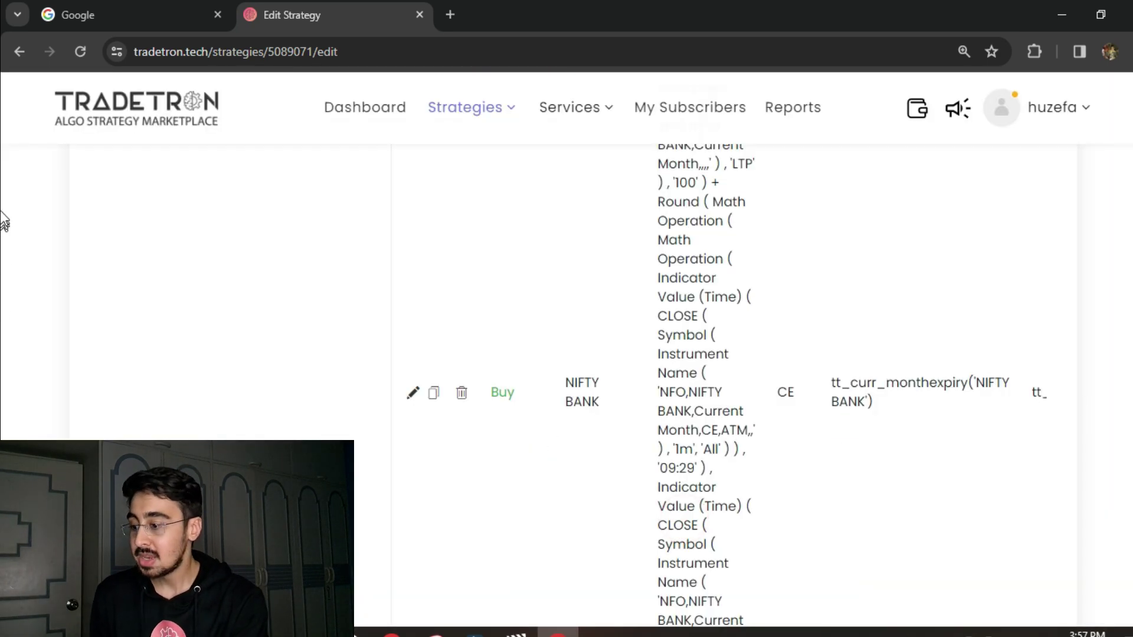
Step: Inspect the strike formula of the Bank Nifty put buy position in Set №1, closing it without changes
{"action": "scroll", "coordinate": [2, 248], "scroll_direction": "down", "scroll_amount": 6}
{"action": "scroll", "coordinate": [2, 253], "scroll_direction": "down", "scroll_amount": 3}
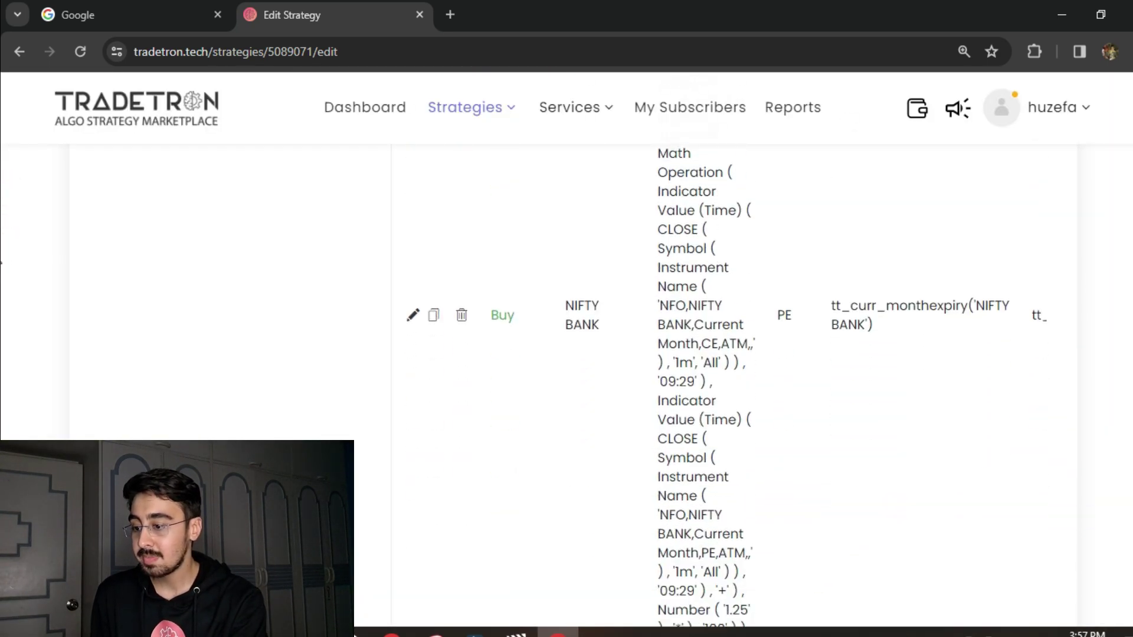
{"action": "left_click", "coordinate": [413, 318]}
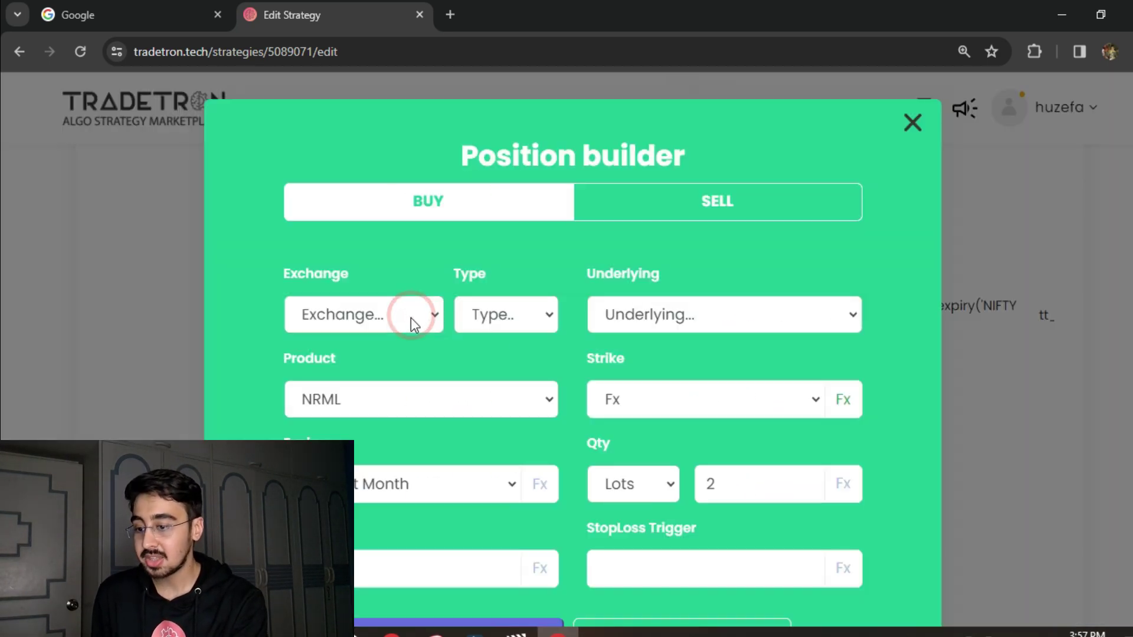
{"action": "left_click", "coordinate": [845, 408]}
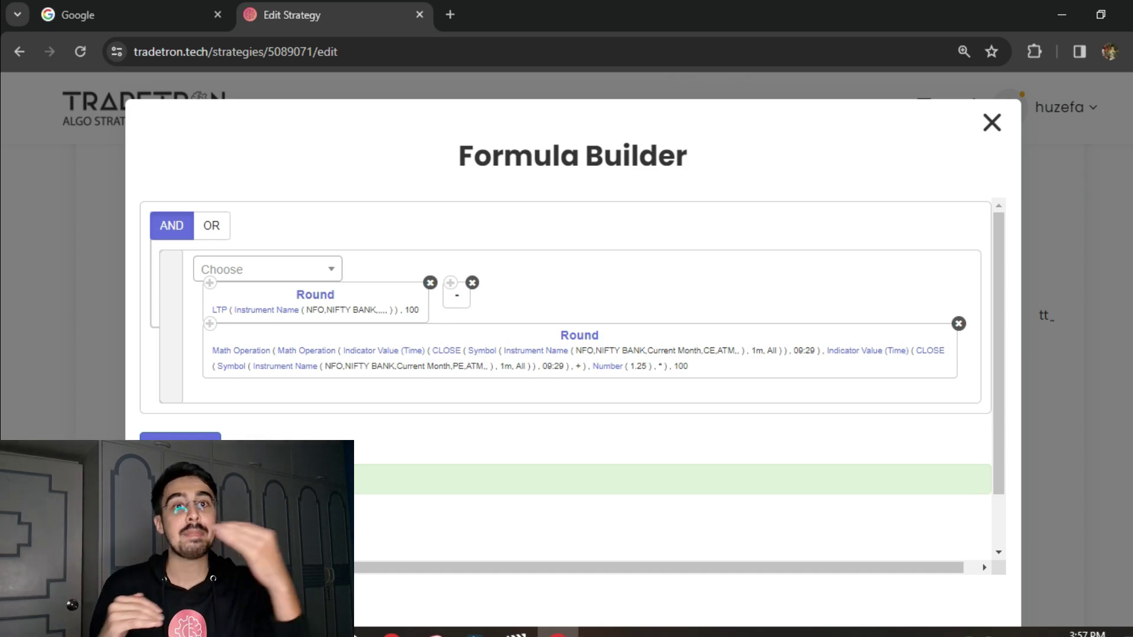
{"action": "left_click", "coordinate": [995, 122]}
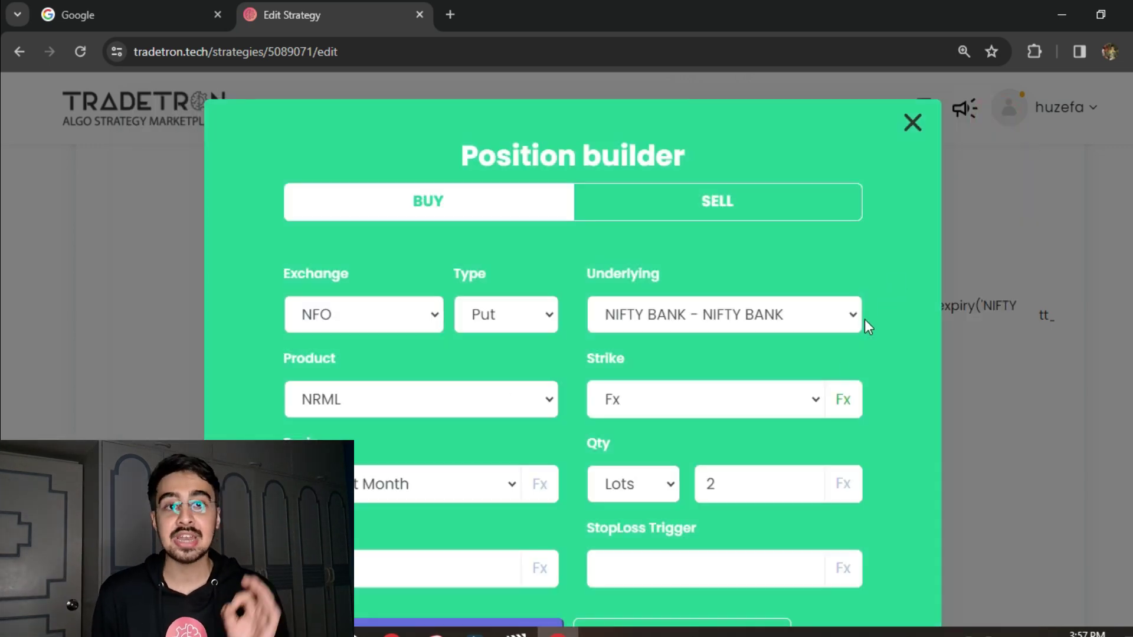
{"action": "scroll", "coordinate": [753, 521], "scroll_direction": "down", "scroll_amount": 3}
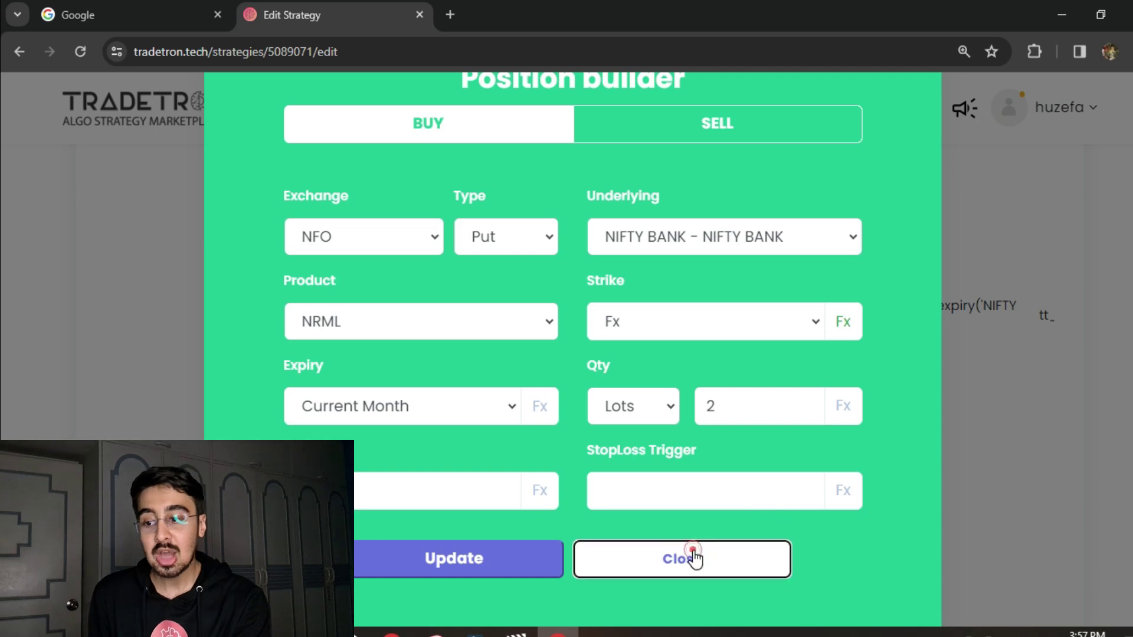
{"action": "left_click", "coordinate": [693, 558]}
Step: Review the Repair and Exit sections of Set №1 and go on to the Entry section of Set №2
{"action": "left_click", "coordinate": [2, 239]}
{"action": "scroll", "coordinate": [3, 243], "scroll_direction": "down", "scroll_amount": 1}
{"action": "scroll", "coordinate": [3, 267], "scroll_direction": "down", "scroll_amount": 10}
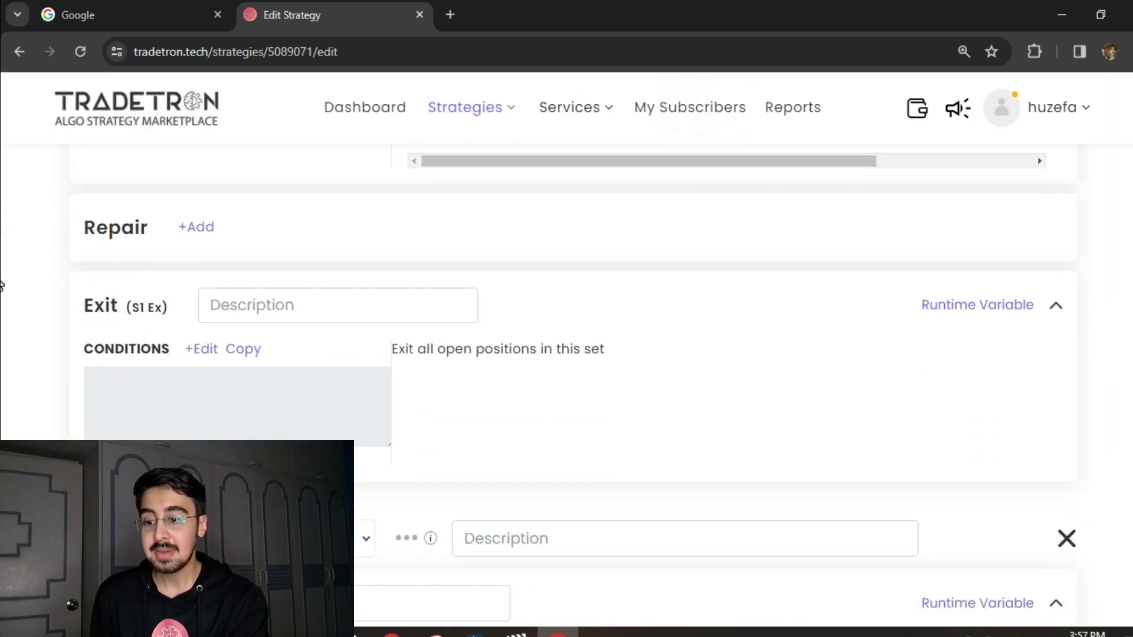
{"action": "scroll", "coordinate": [3, 277], "scroll_direction": "up", "scroll_amount": 6}
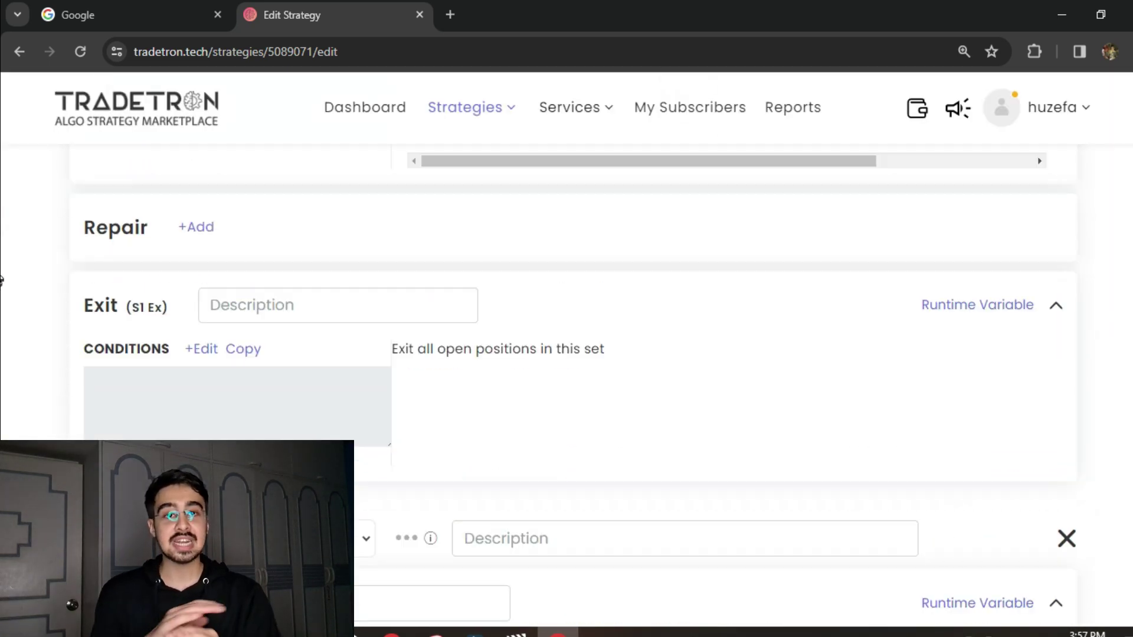
{"action": "scroll", "coordinate": [1090, 319], "scroll_direction": "down", "scroll_amount": 7}
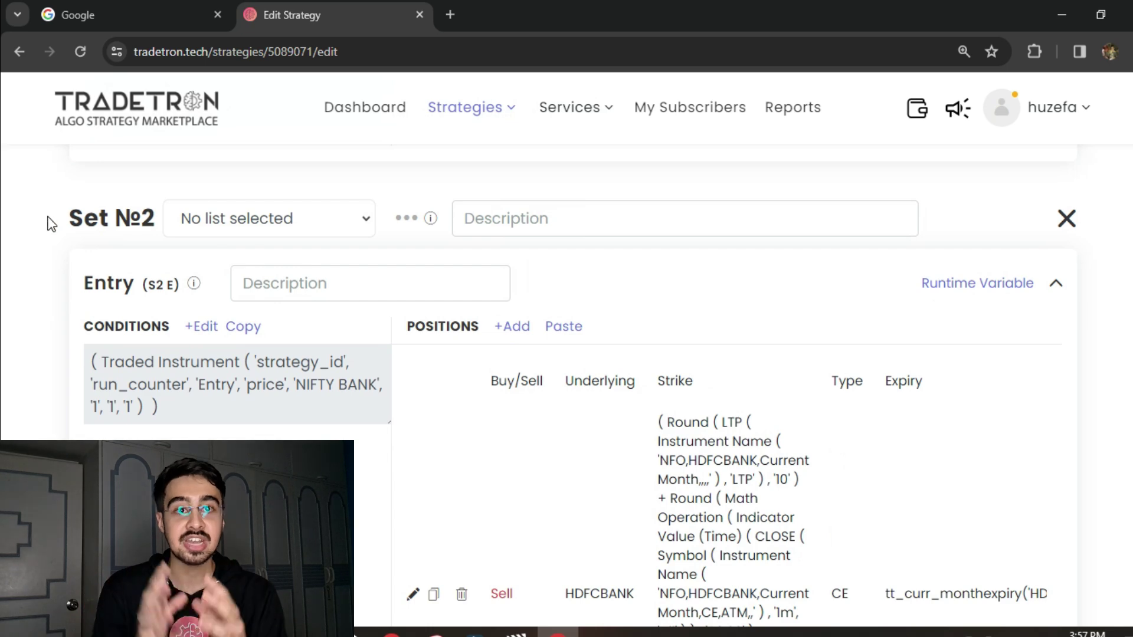
{"action": "left_click_drag", "start_coordinate": [63, 216], "coordinate": [161, 223]}
{"action": "left_click_drag", "start_coordinate": [95, 286], "coordinate": [231, 301]}
Step: Inspect all parameters of the Traded Instrument keyword in Set №2's entry condition, leaving the condition builder without changes
{"action": "left_click", "coordinate": [195, 329]}
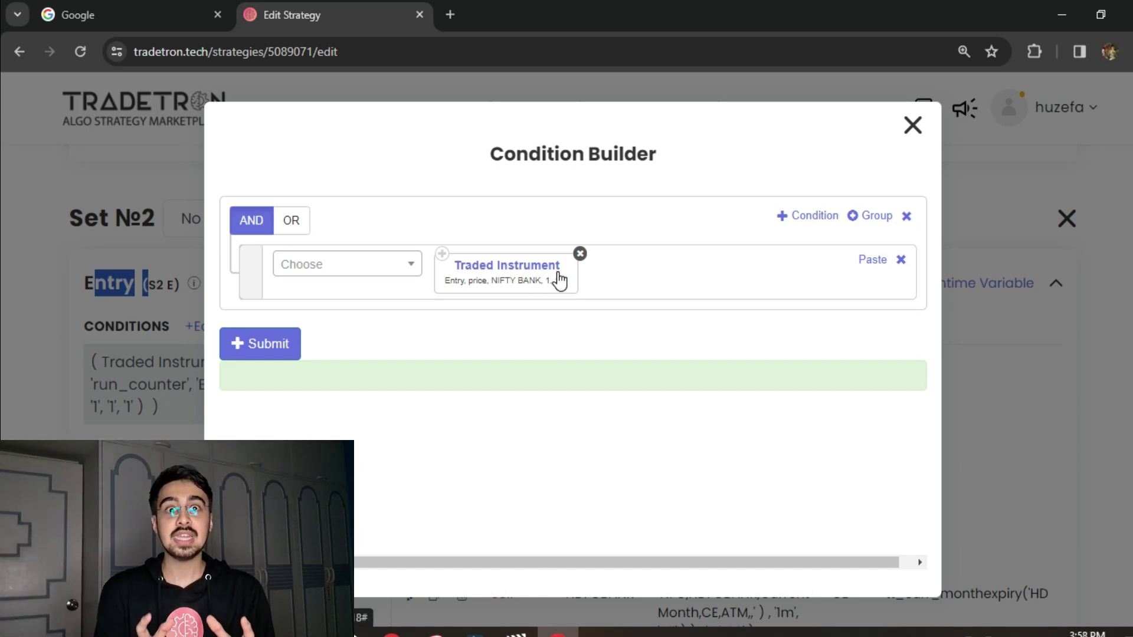
{"action": "left_click", "coordinate": [506, 273]}
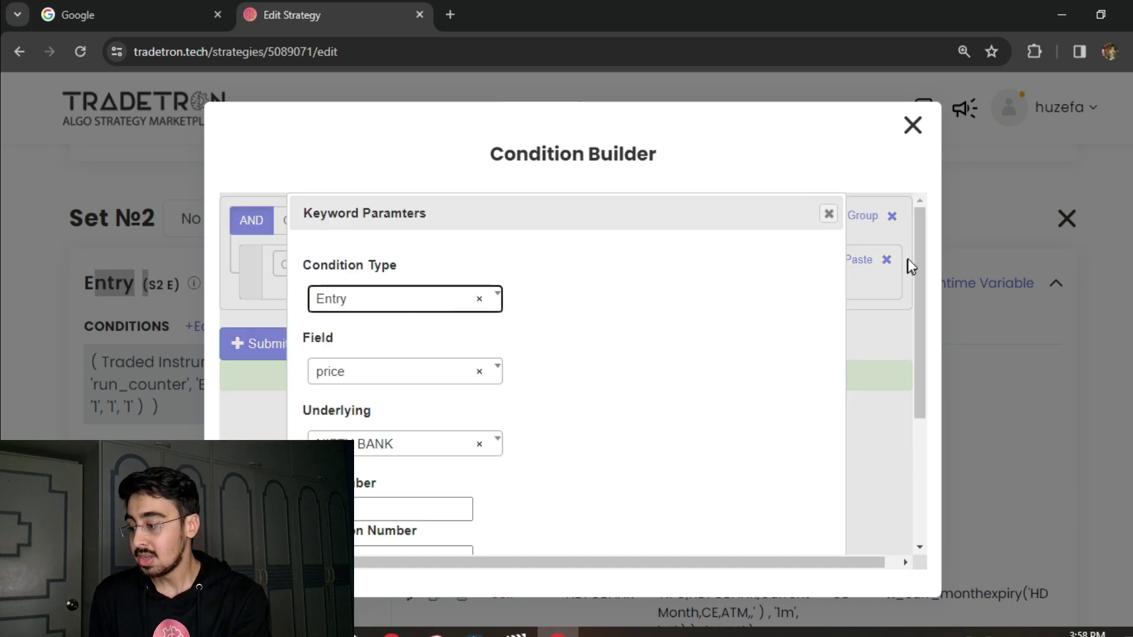
{"action": "left_click_drag", "start_coordinate": [916, 260], "coordinate": [916, 308]}
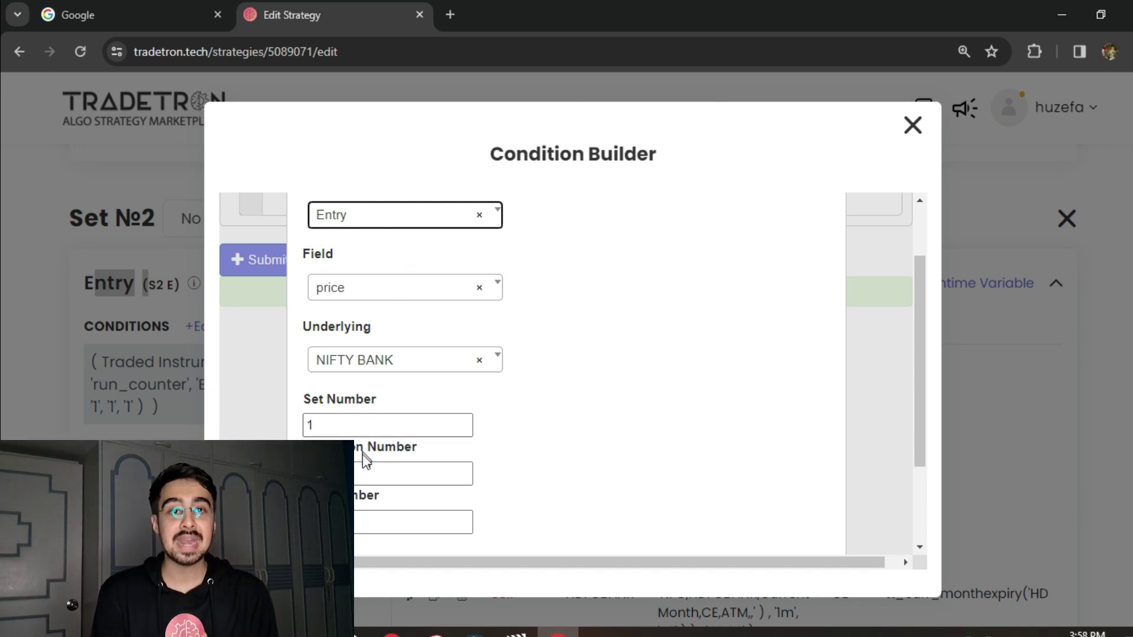
{"action": "left_click_drag", "start_coordinate": [918, 284], "coordinate": [919, 217]}
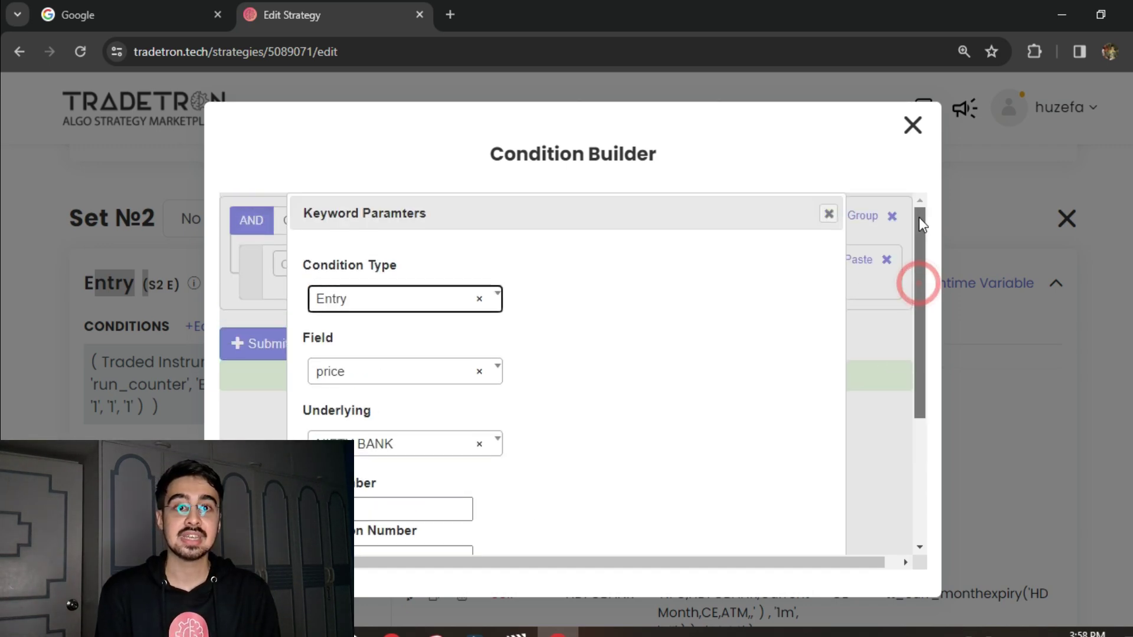
{"action": "left_click", "coordinate": [829, 214]}
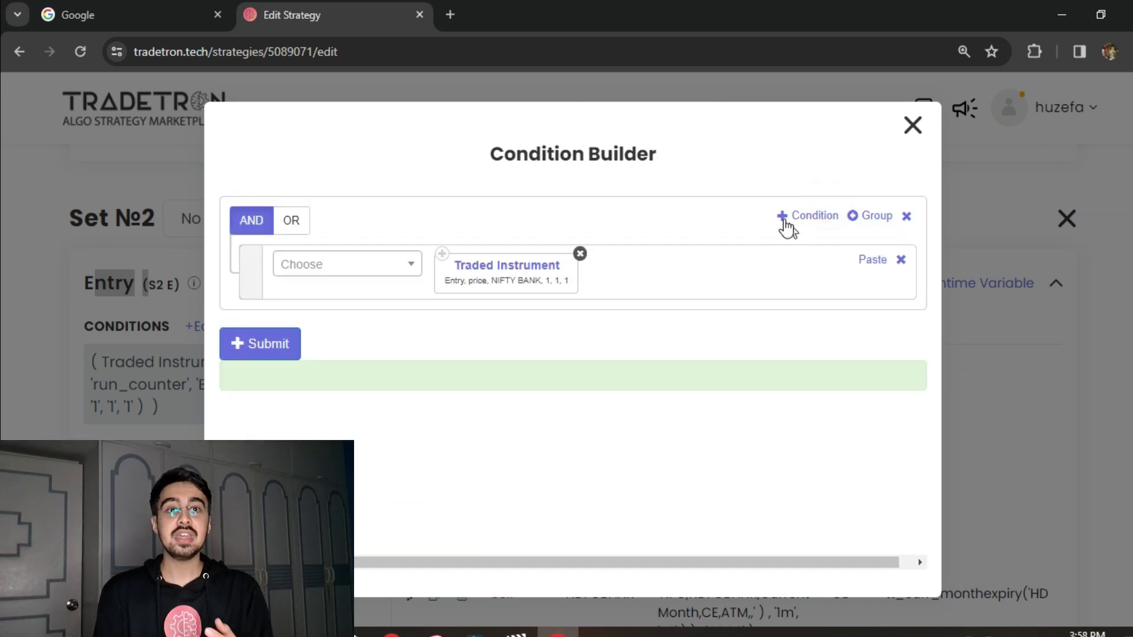
{"action": "left_click", "coordinate": [912, 125]}
Step: View the HDFCBANK call sell position of Set №2 in the position builder and close it without changes
{"action": "left_click", "coordinate": [107, 302]}
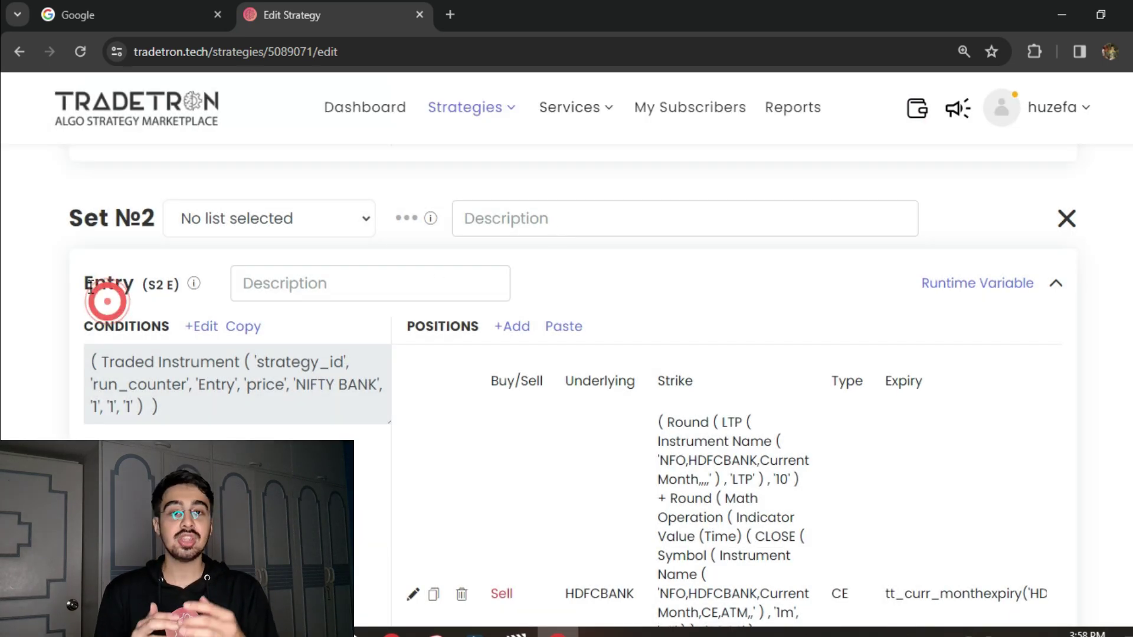
{"action": "triple_click", "coordinate": [101, 284]}
{"action": "left_click", "coordinate": [549, 364]}
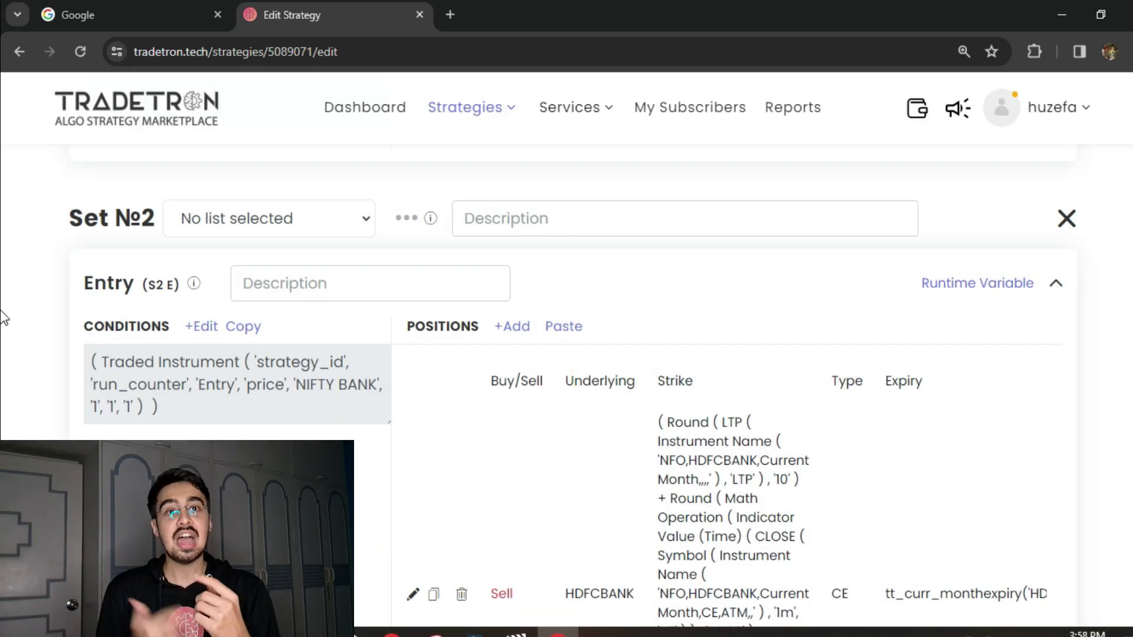
{"action": "scroll", "coordinate": [3, 313], "scroll_direction": "down", "scroll_amount": 3}
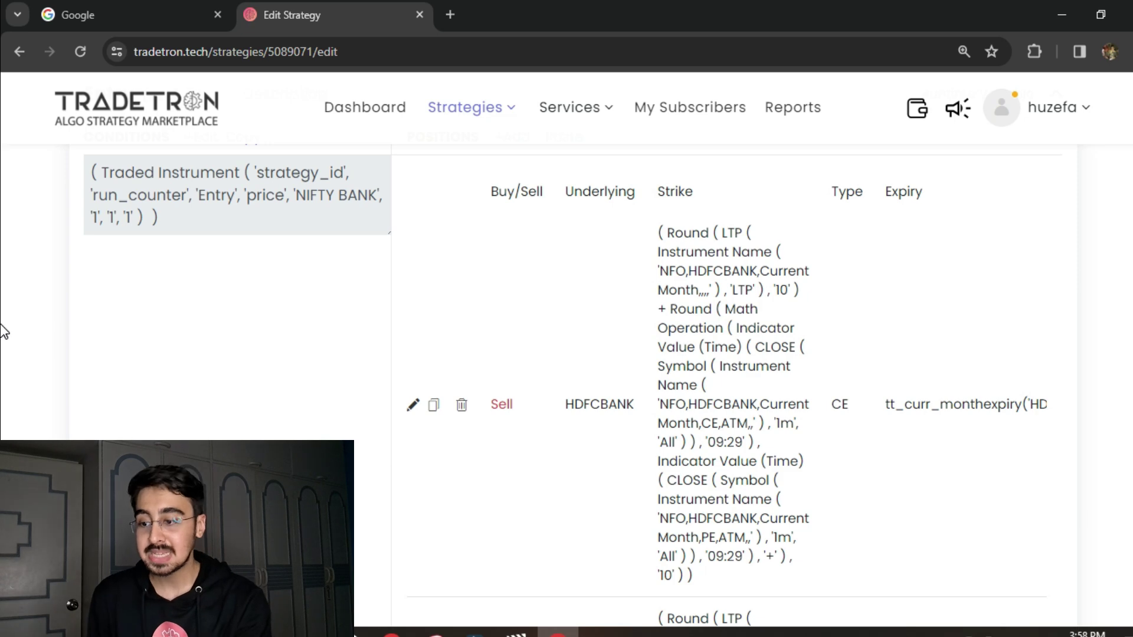
{"action": "left_click", "coordinate": [413, 396]}
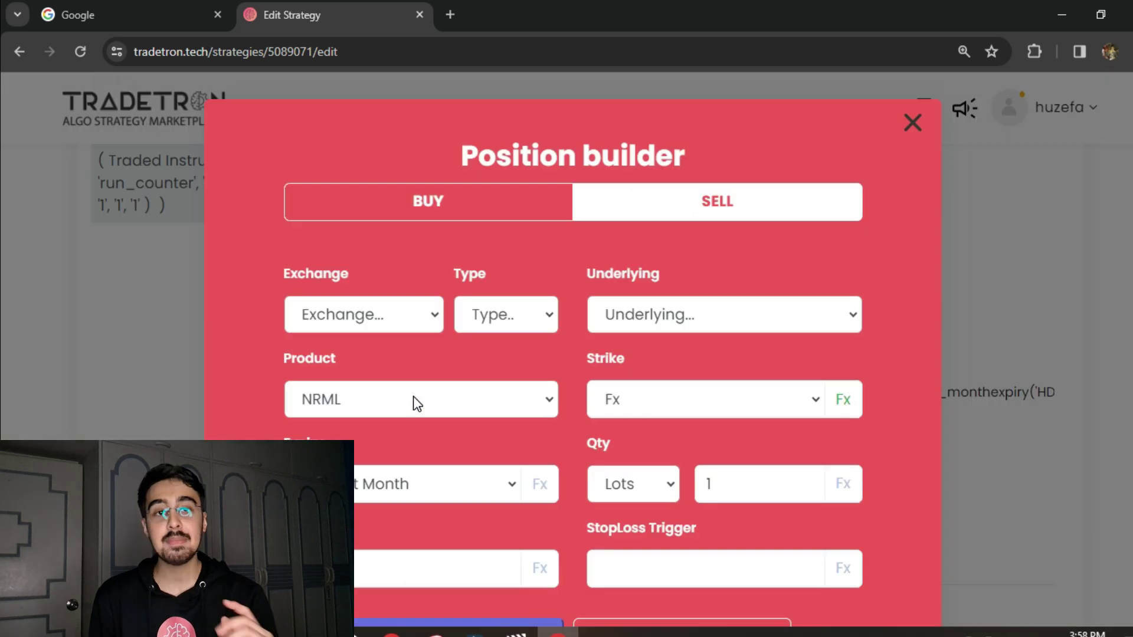
{"action": "left_click", "coordinate": [912, 122]}
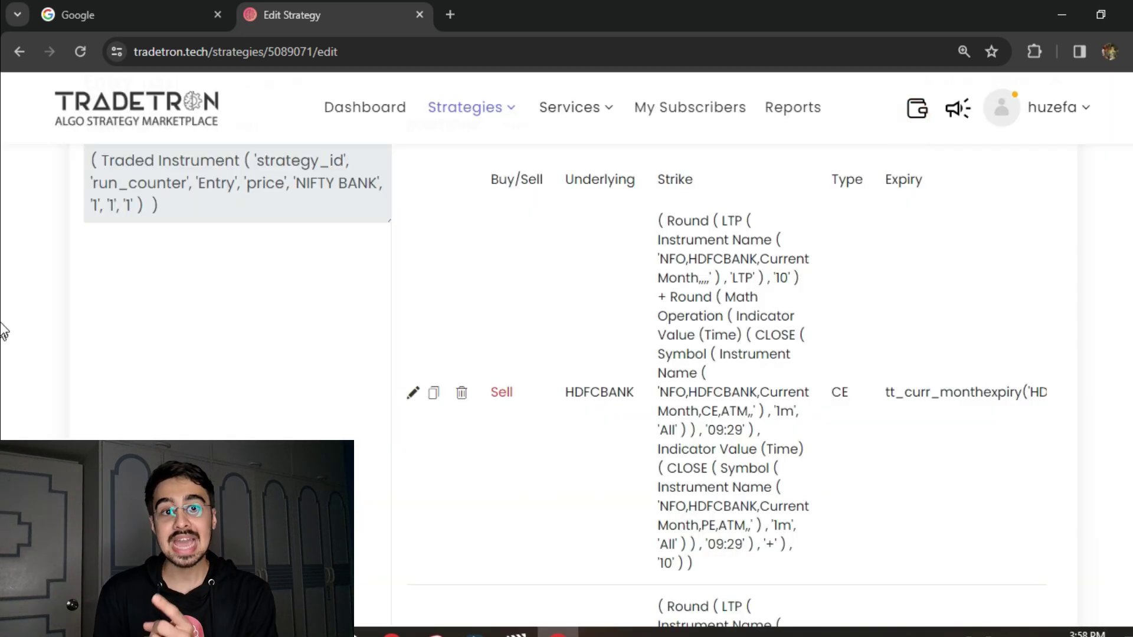
Step: Review the Repair section and the Bank Nifty put position of Set №1 against the entry of Set №2
{"action": "scroll", "coordinate": [3, 319], "scroll_direction": "down", "scroll_amount": 10}
{"action": "scroll", "coordinate": [3, 247], "scroll_direction": "up", "scroll_amount": 4}
{"action": "scroll", "coordinate": [3, 249], "scroll_direction": "down", "scroll_amount": 6}
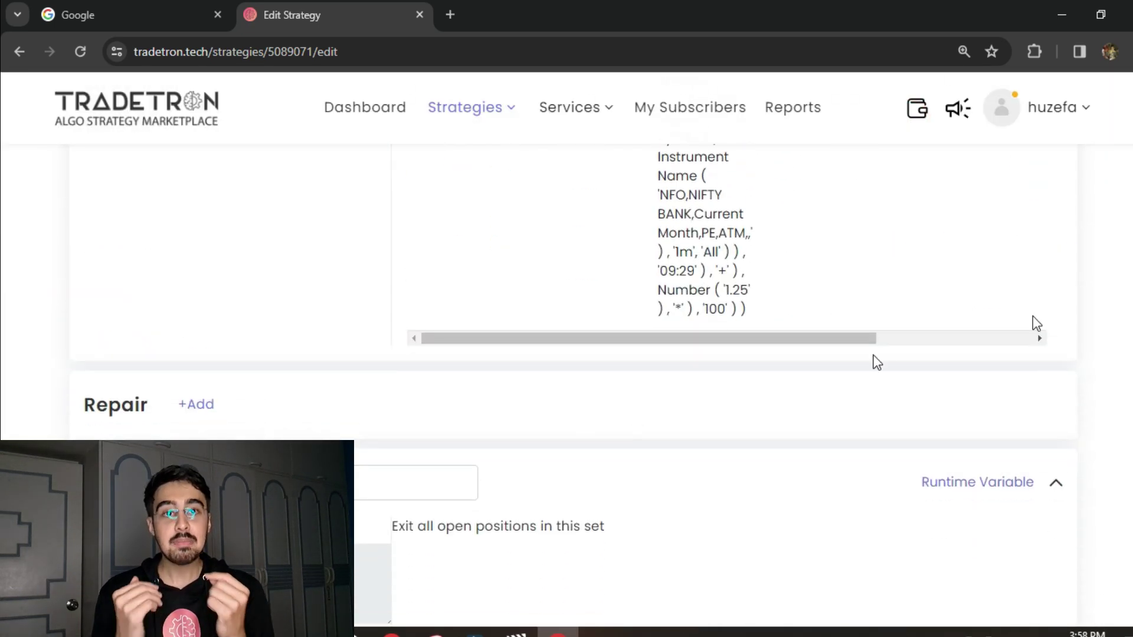
{"action": "left_click_drag", "start_coordinate": [84, 406], "coordinate": [147, 404]}
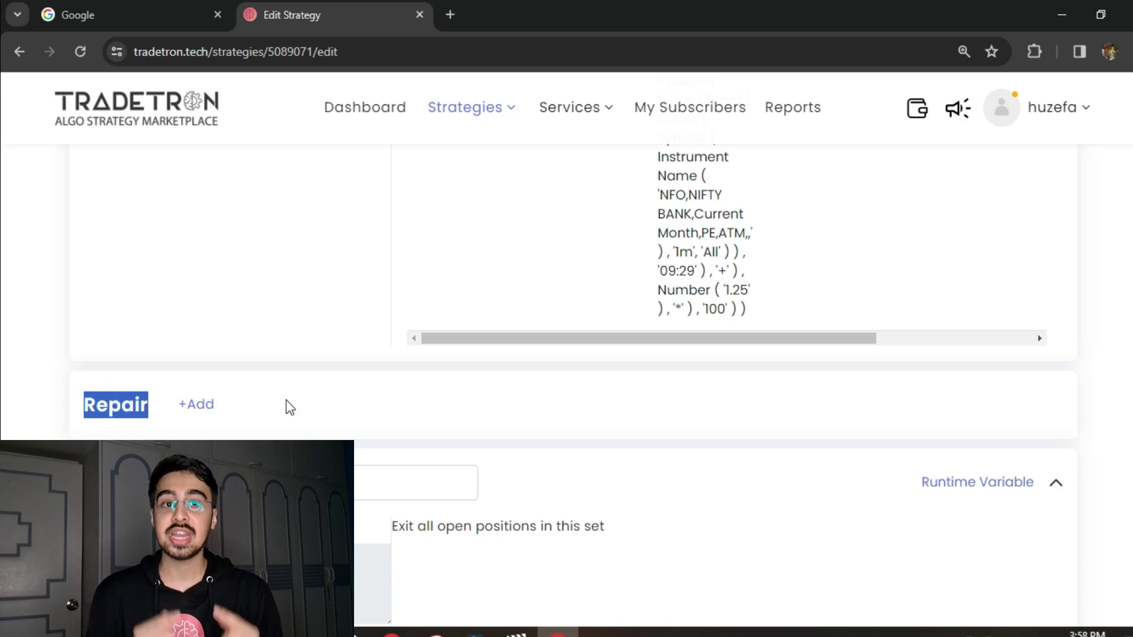
{"action": "scroll", "coordinate": [2, 302], "scroll_direction": "down", "scroll_amount": 9}
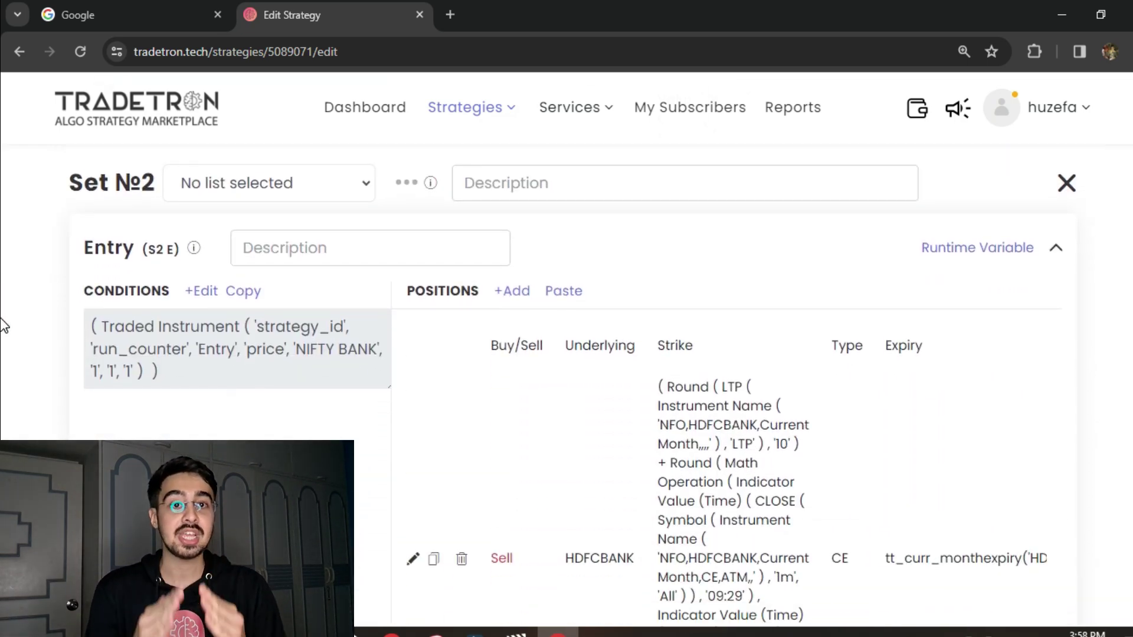
{"action": "scroll", "coordinate": [3, 284], "scroll_direction": "up", "scroll_amount": 15}
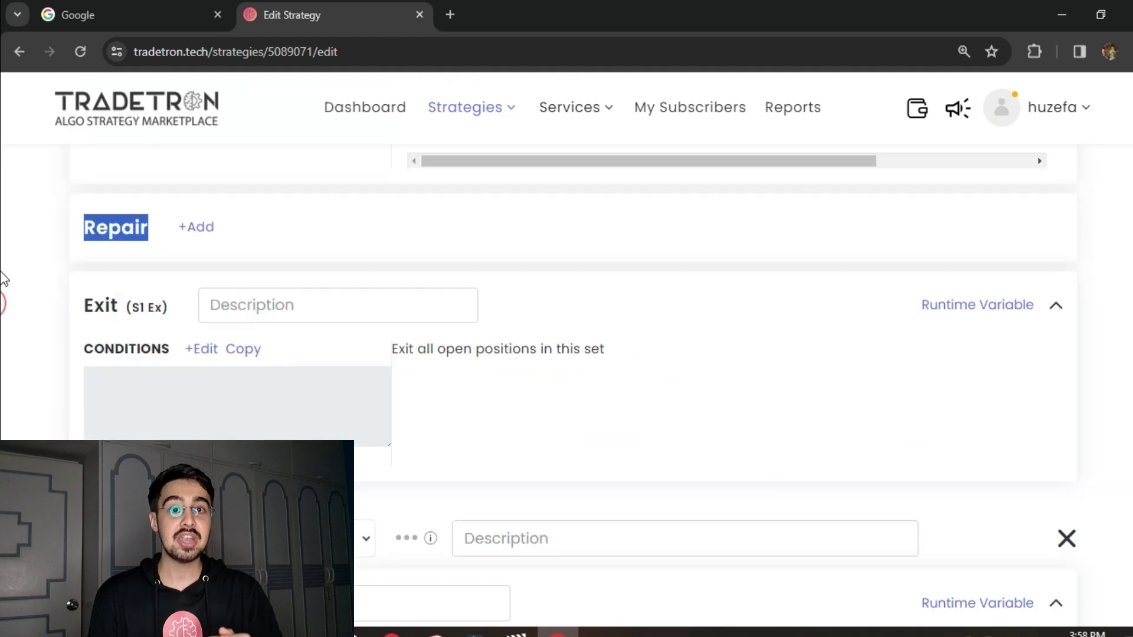
{"action": "left_click_drag", "start_coordinate": [570, 387], "coordinate": [597, 409]}
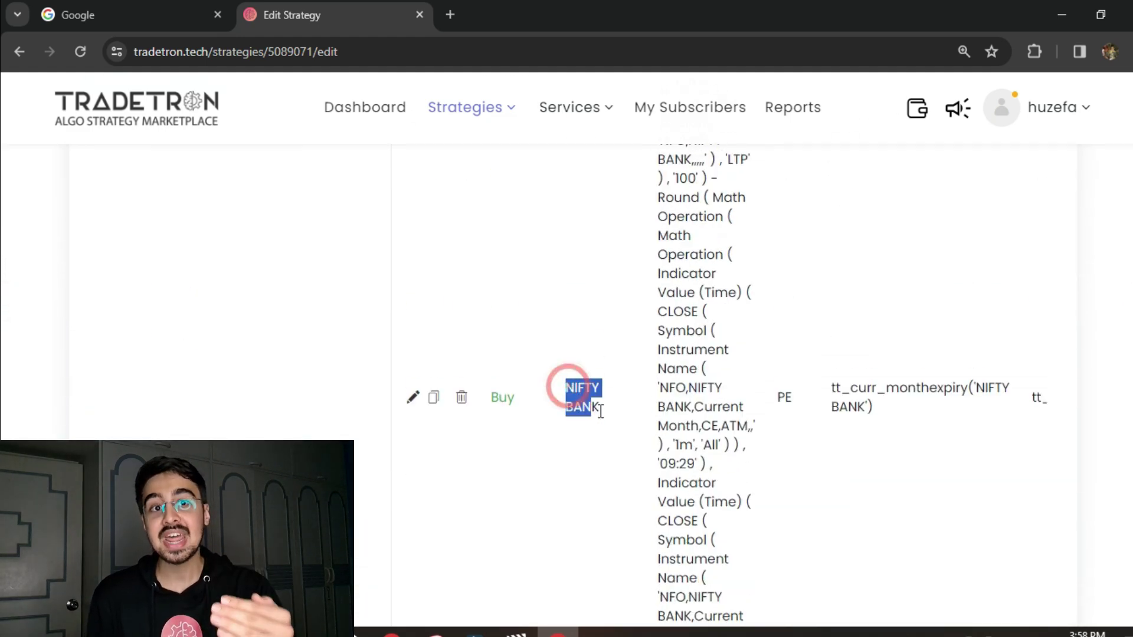
{"action": "left_click", "coordinate": [3, 250]}
{"action": "scroll", "coordinate": [3, 274], "scroll_direction": "down", "scroll_amount": 5}
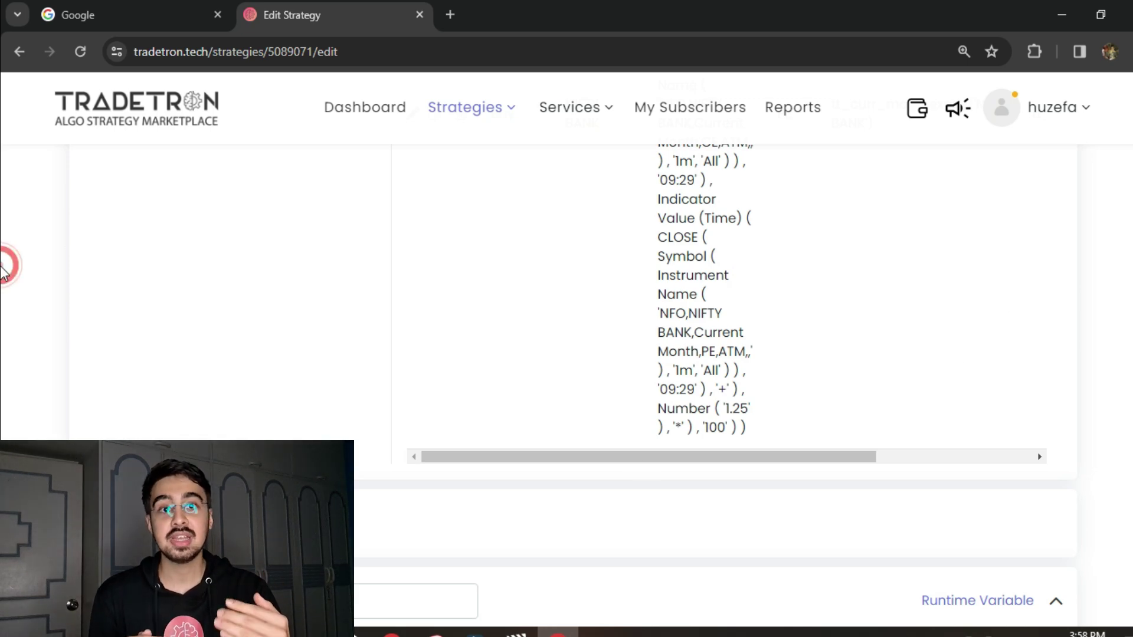
{"action": "scroll", "coordinate": [3, 274], "scroll_direction": "down", "scroll_amount": 3}
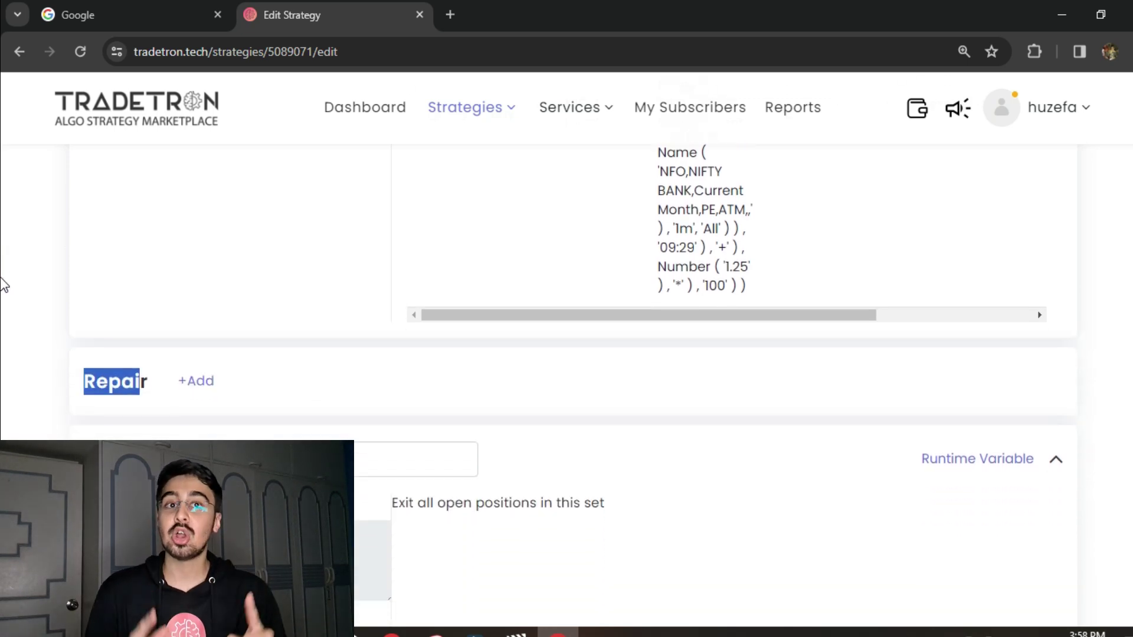
Step: Look back at the Entry section of Set №1 and return to Set №2
{"action": "scroll", "coordinate": [3, 286], "scroll_direction": "up", "scroll_amount": 10}
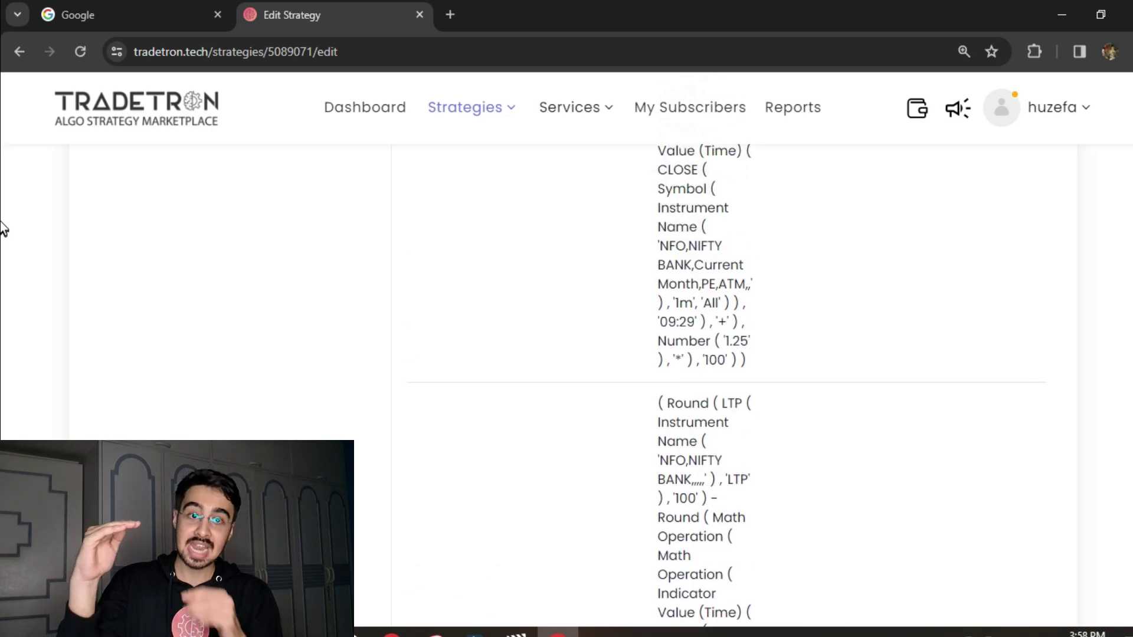
{"action": "scroll", "coordinate": [3, 213], "scroll_direction": "up", "scroll_amount": 5}
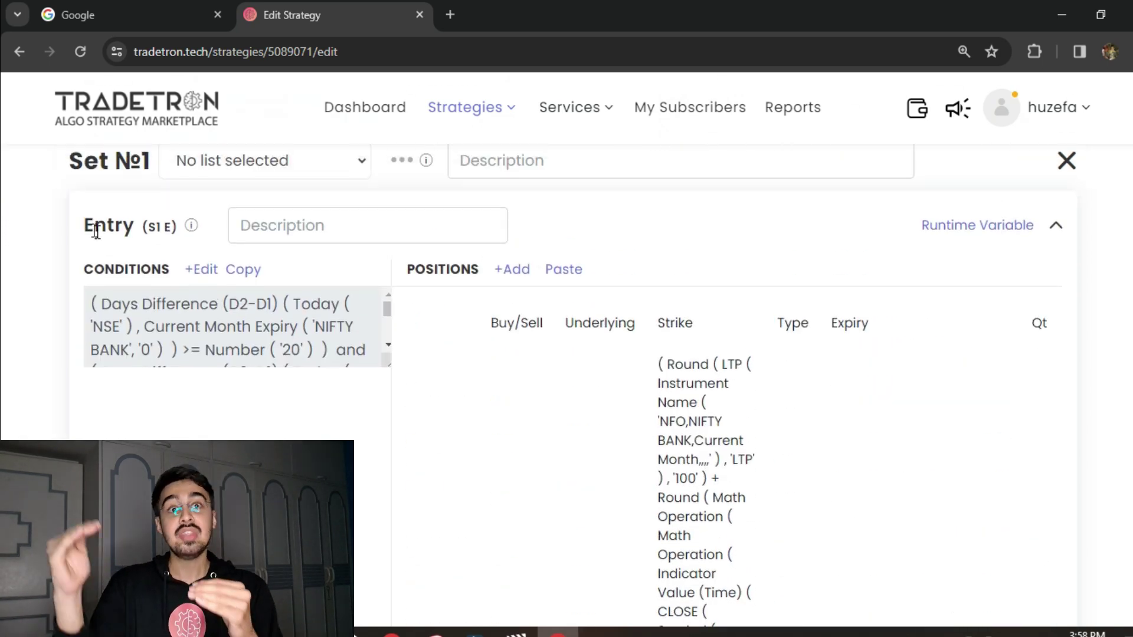
{"action": "left_click_drag", "start_coordinate": [87, 225], "coordinate": [129, 219]}
{"action": "scroll", "coordinate": [3, 195], "scroll_direction": "down", "scroll_amount": 15}
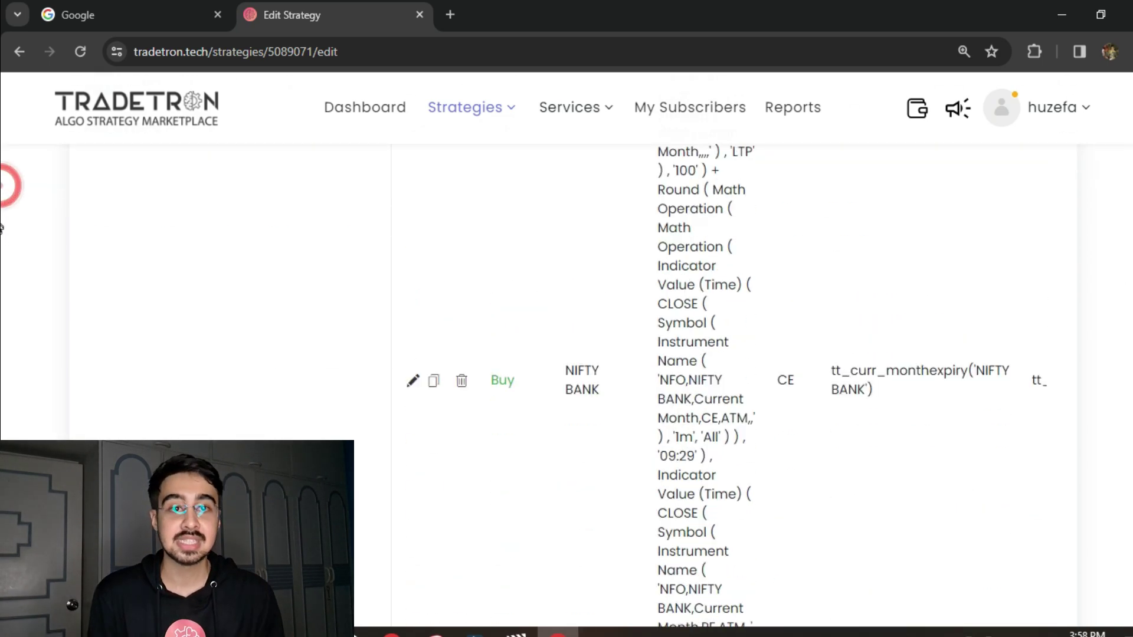
{"action": "scroll", "coordinate": [1127, 326], "scroll_direction": "down", "scroll_amount": 3}
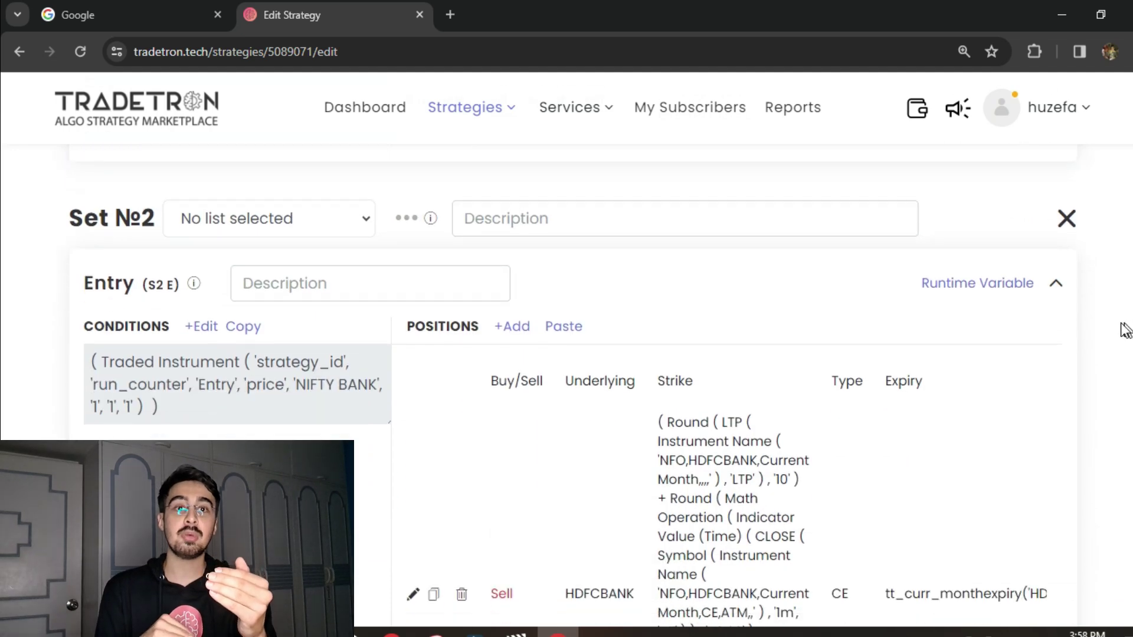
Step: Inspect the rounding base of the LTP term in the HDFCBANK call's strike formula in Set №2, closing the formula without changes
{"action": "left_click_drag", "start_coordinate": [86, 270], "coordinate": [137, 276]}
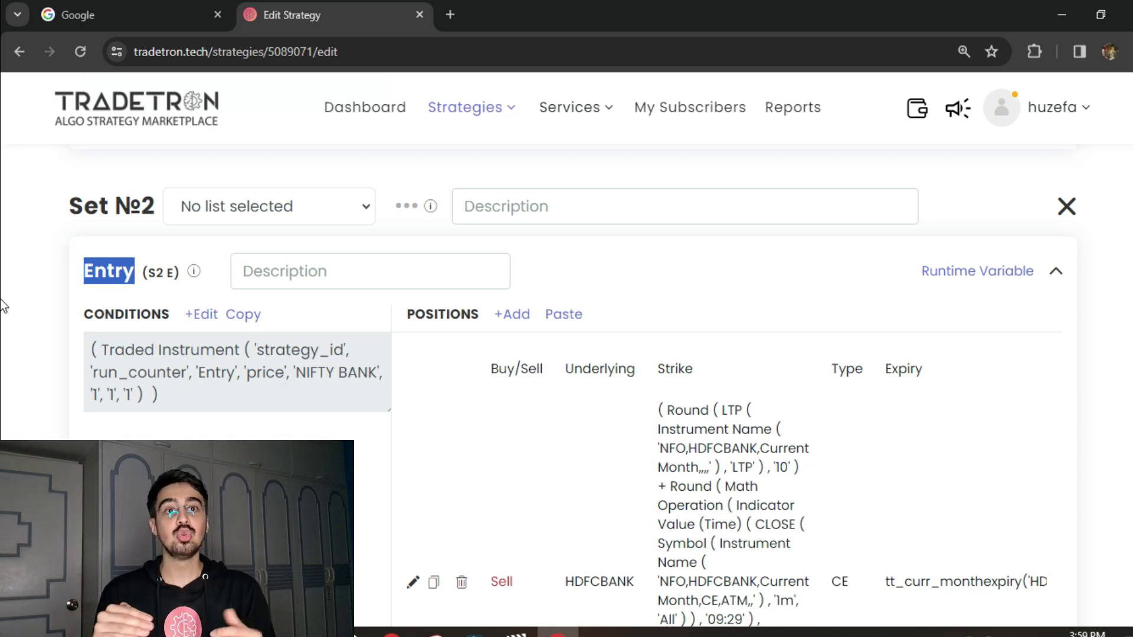
{"action": "scroll", "coordinate": [3, 302], "scroll_direction": "down", "scroll_amount": 3}
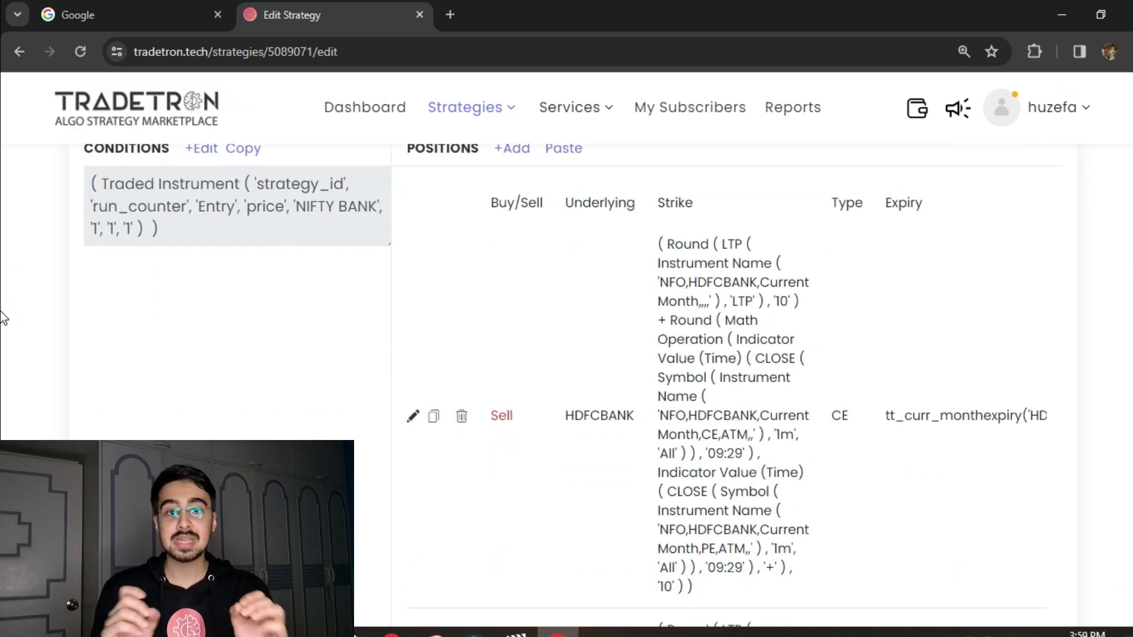
{"action": "left_click", "coordinate": [414, 417]}
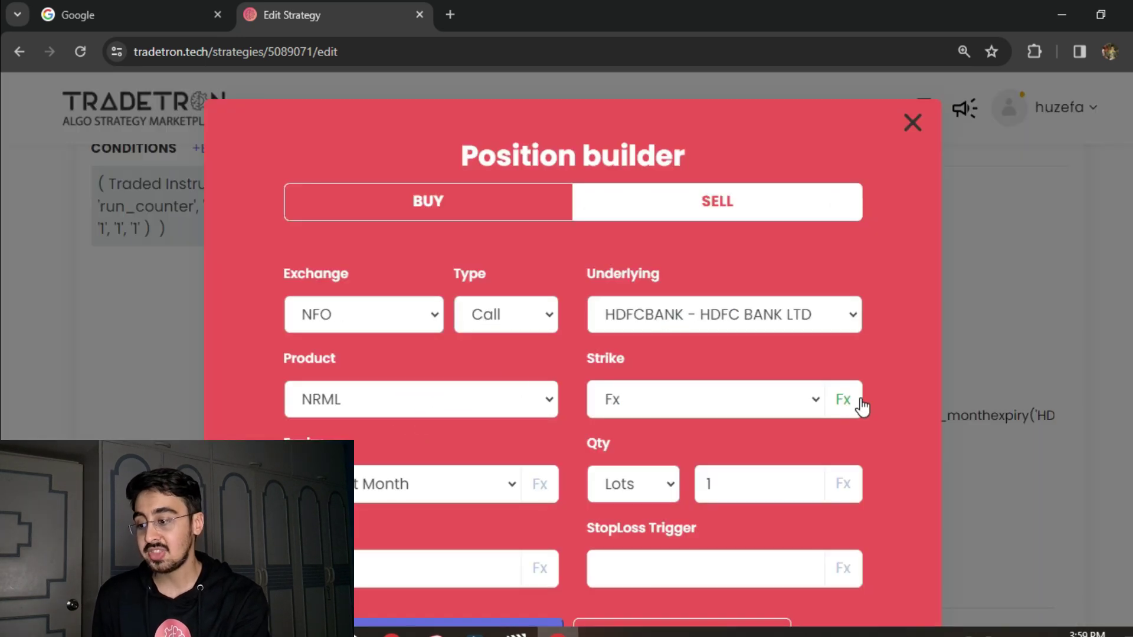
{"action": "left_click", "coordinate": [843, 401]}
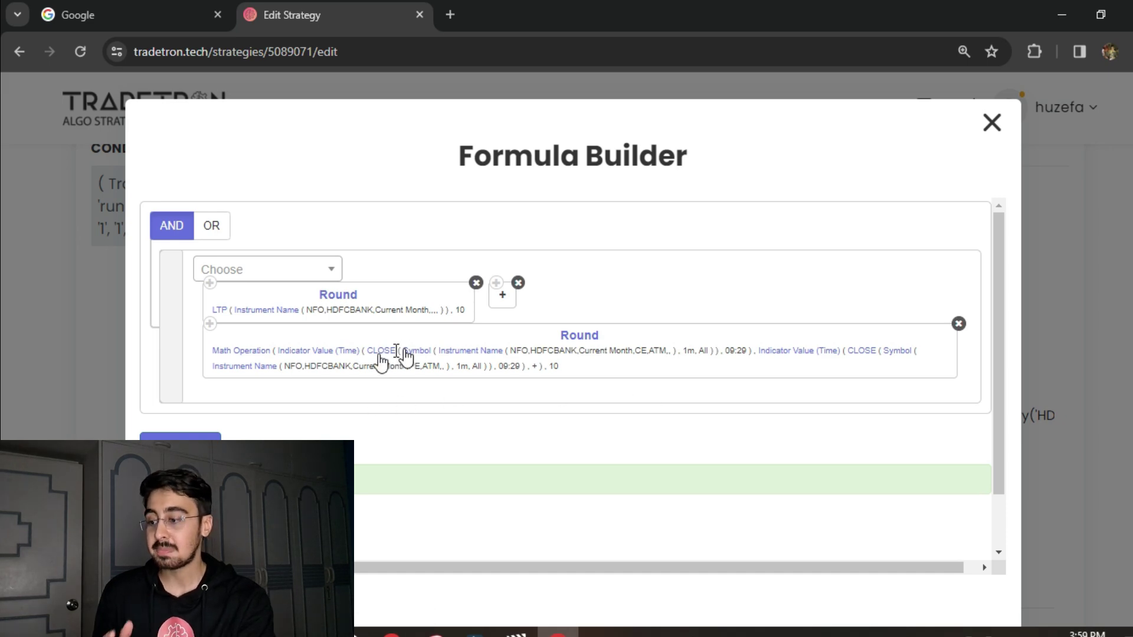
{"action": "left_click", "coordinate": [329, 295]}
{"action": "double_click", "coordinate": [430, 370]}
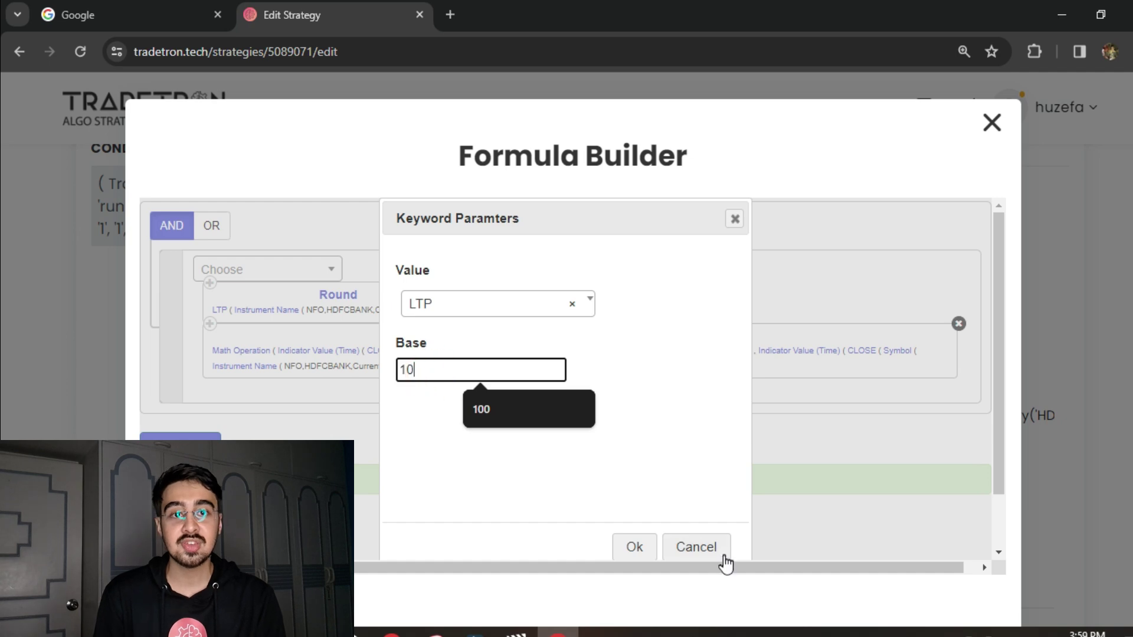
{"action": "left_click", "coordinate": [709, 548]}
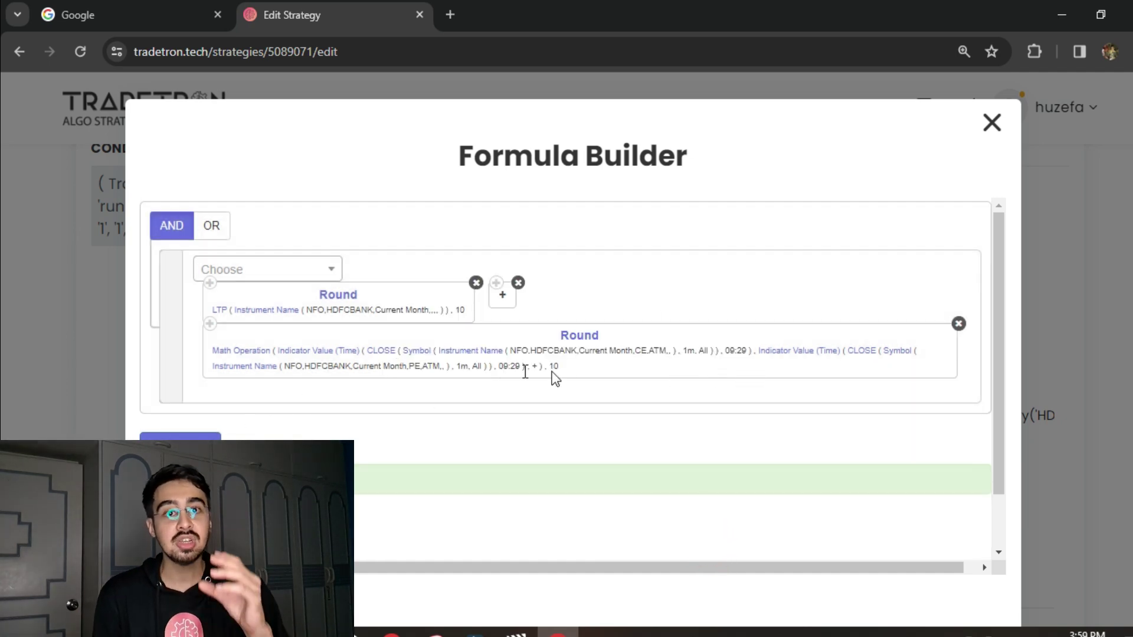
{"action": "left_click", "coordinate": [992, 125]}
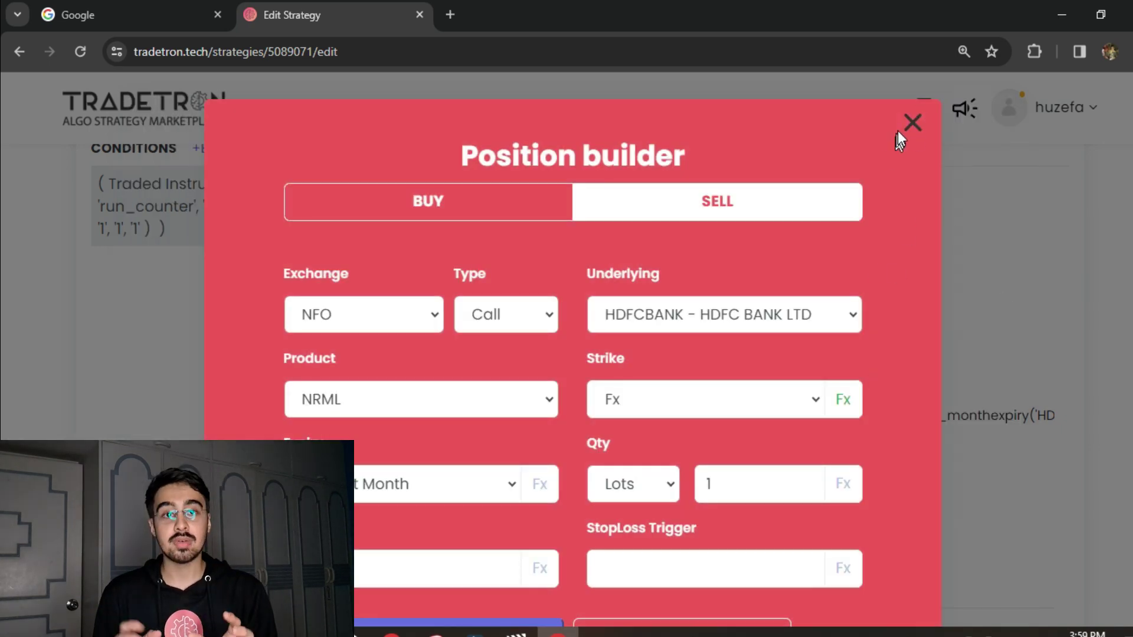
Step: Reopen the HDFCBANK call's strike formula and review the parameters of its LTP Round keyword without changing them
{"action": "left_click", "coordinate": [843, 401]}
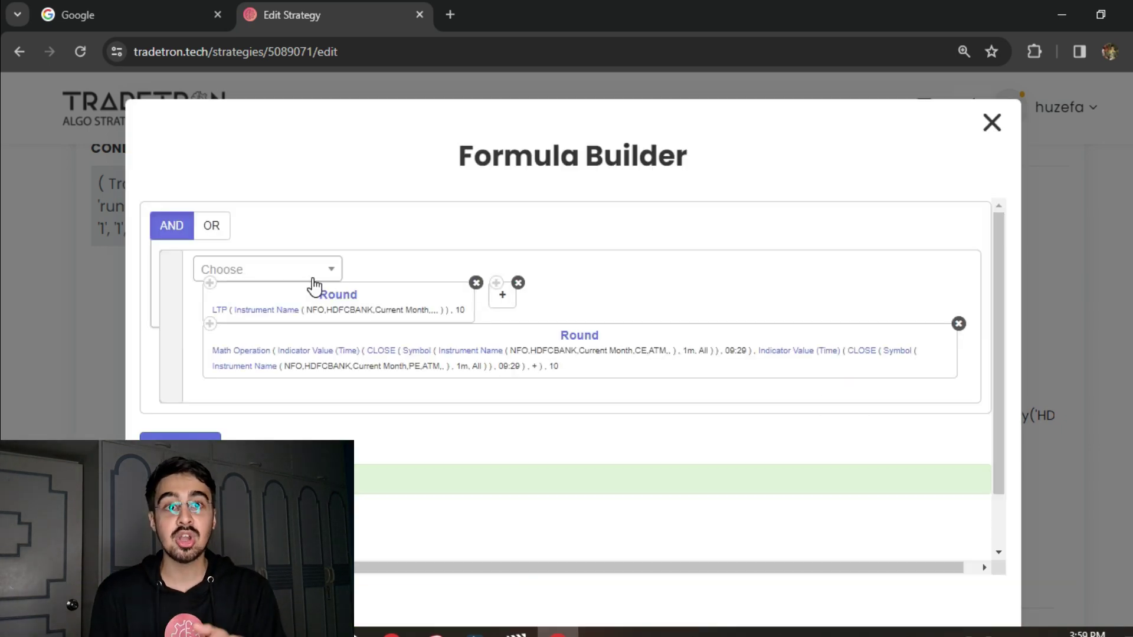
{"action": "left_click", "coordinate": [335, 296]}
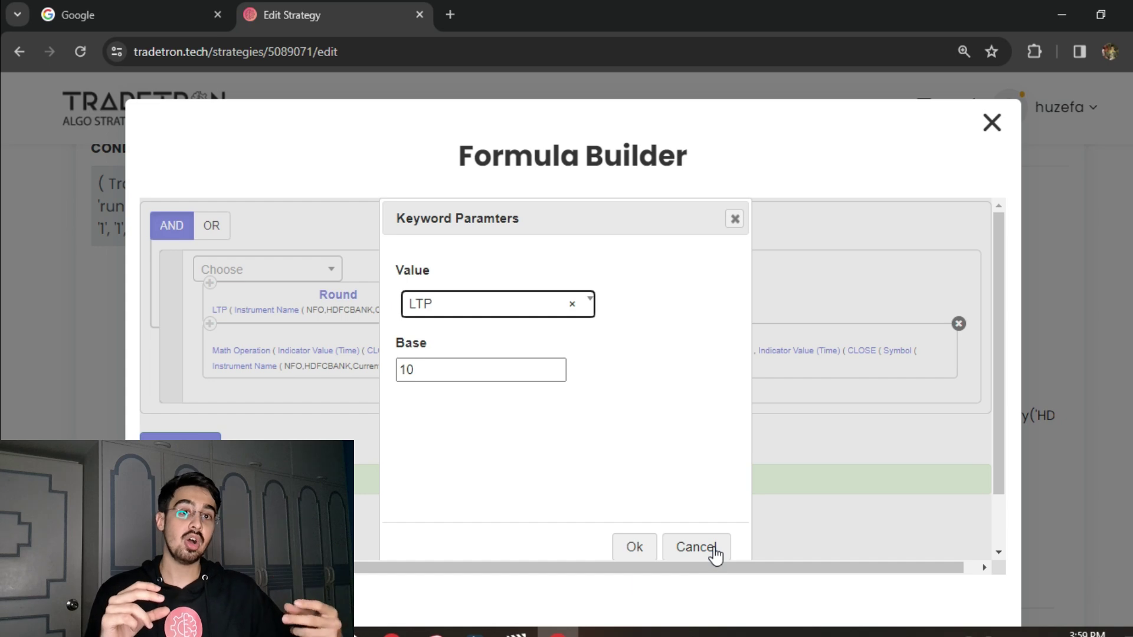
{"action": "left_click", "coordinate": [696, 547]}
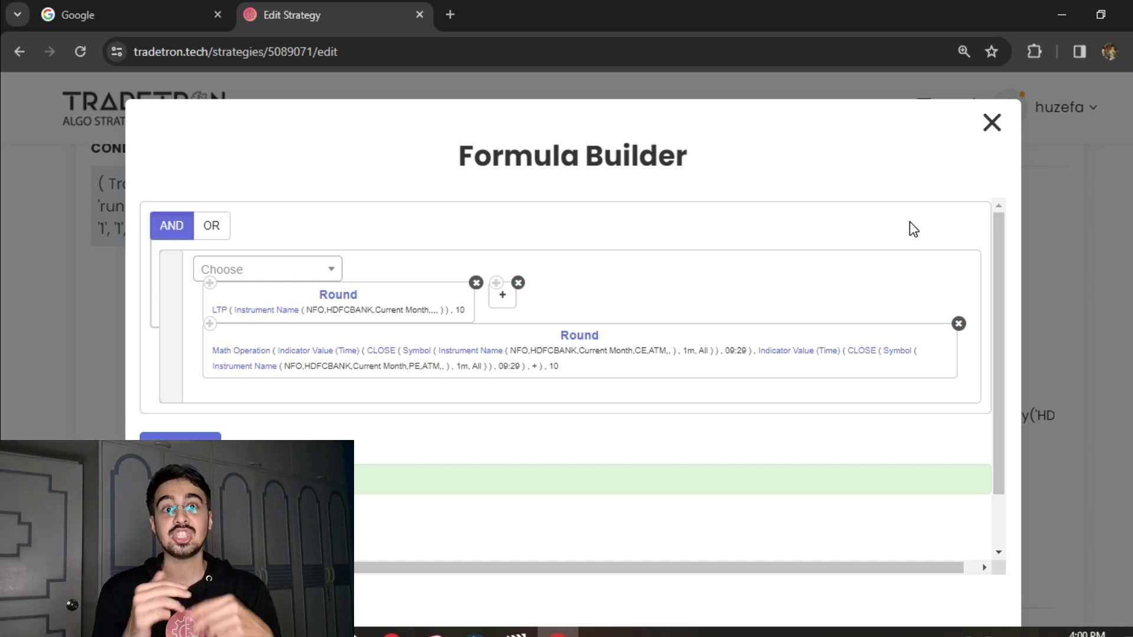
Step: Try base values 20, 50 and 10 in the LTP Round keyword of the HDFCBANK call's strike formula, discarding the edits
{"action": "left_click", "coordinate": [342, 295]}
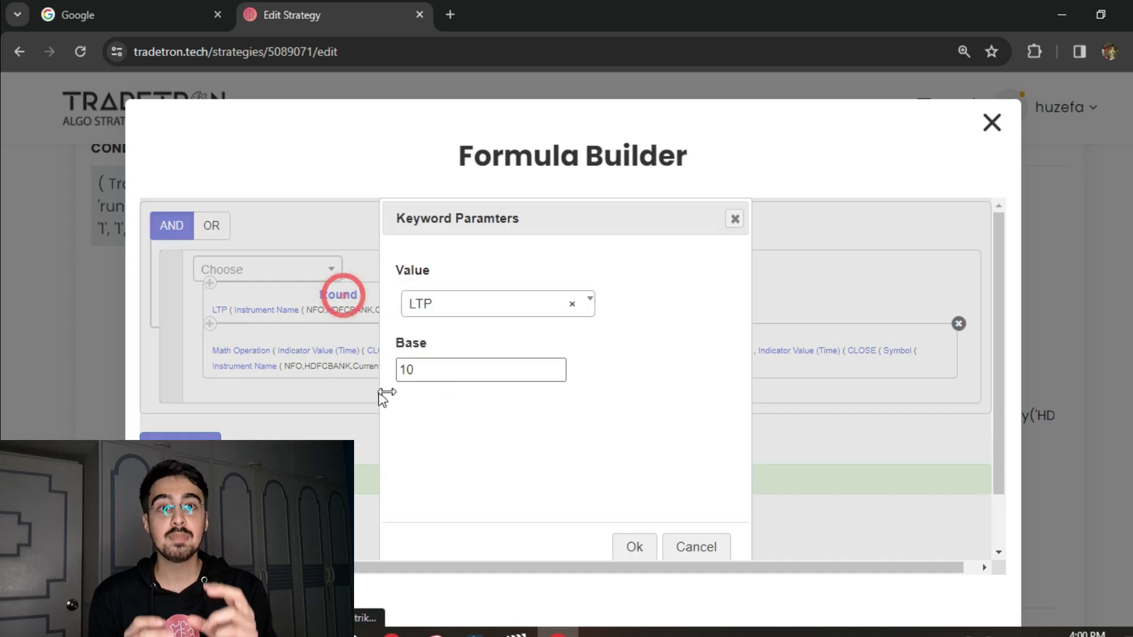
{"action": "left_click", "coordinate": [455, 369]}
{"action": "double_click", "coordinate": [457, 372]}
{"action": "type", "text": "20"}
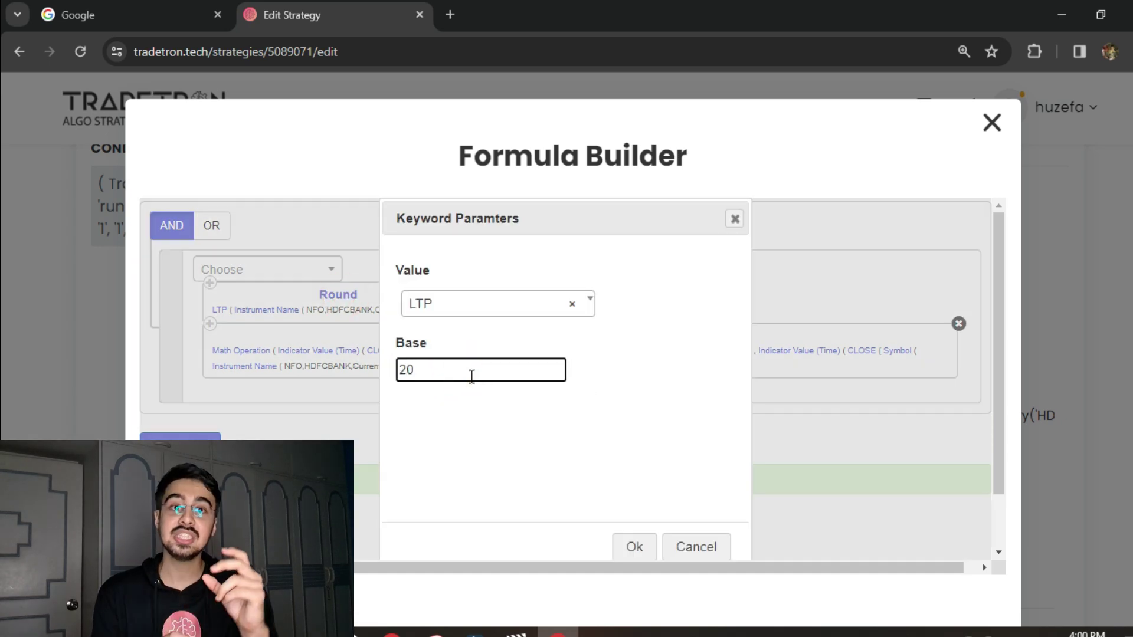
{"action": "key", "text": "BackSpace"}
{"action": "type", "text": "50"}
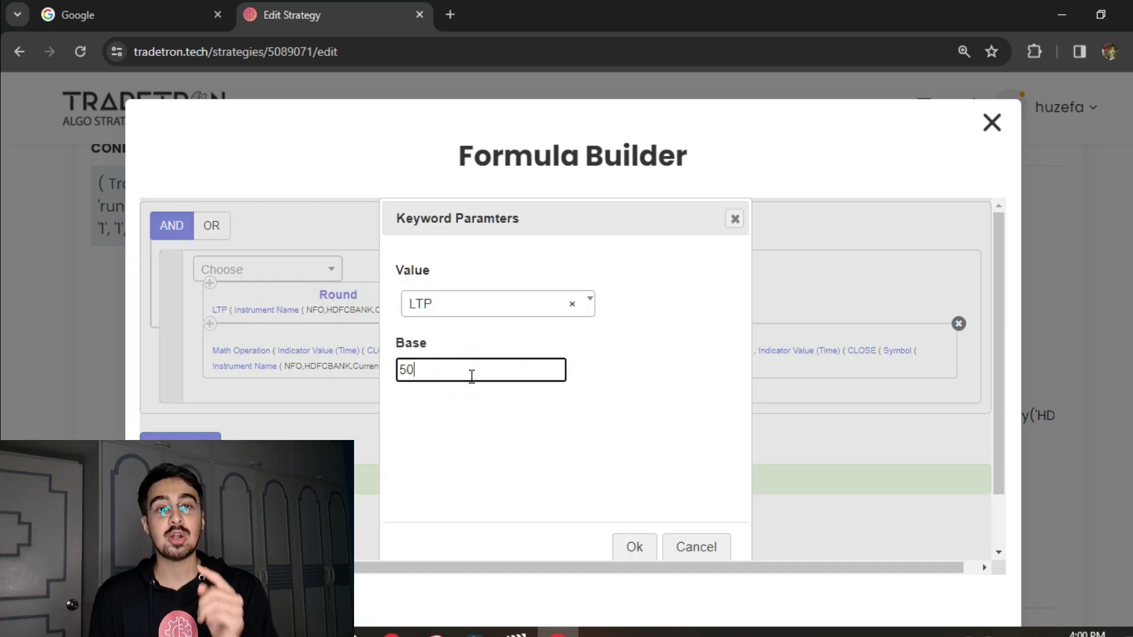
{"action": "double_click", "coordinate": [471, 371]}
{"action": "type", "text": "10"}
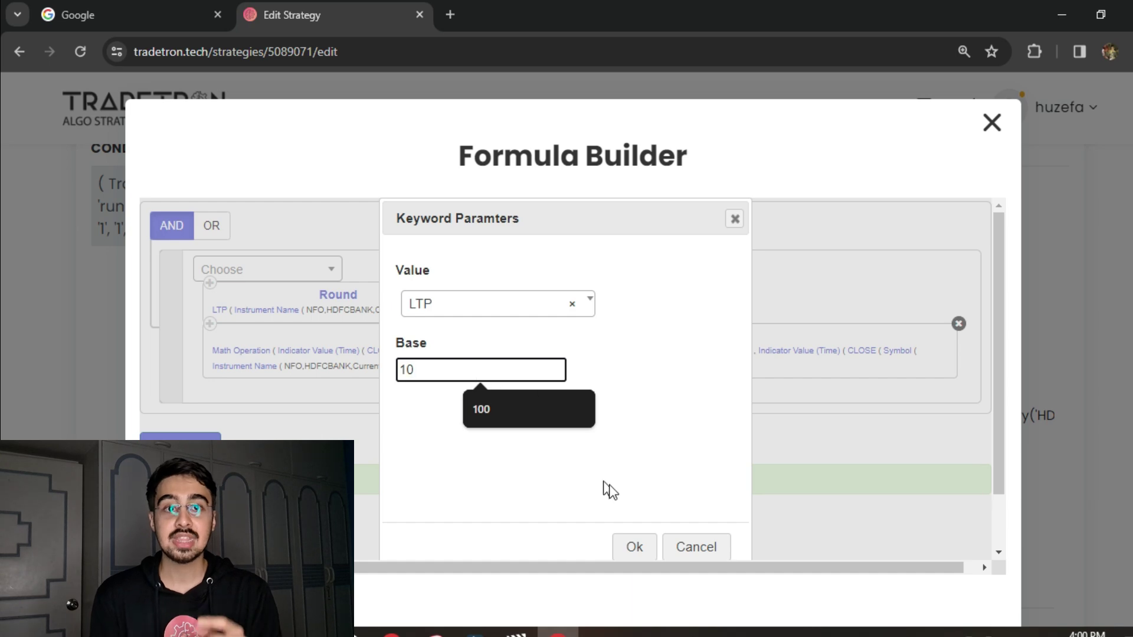
{"action": "left_click", "coordinate": [635, 485]}
{"action": "left_click", "coordinate": [697, 548]}
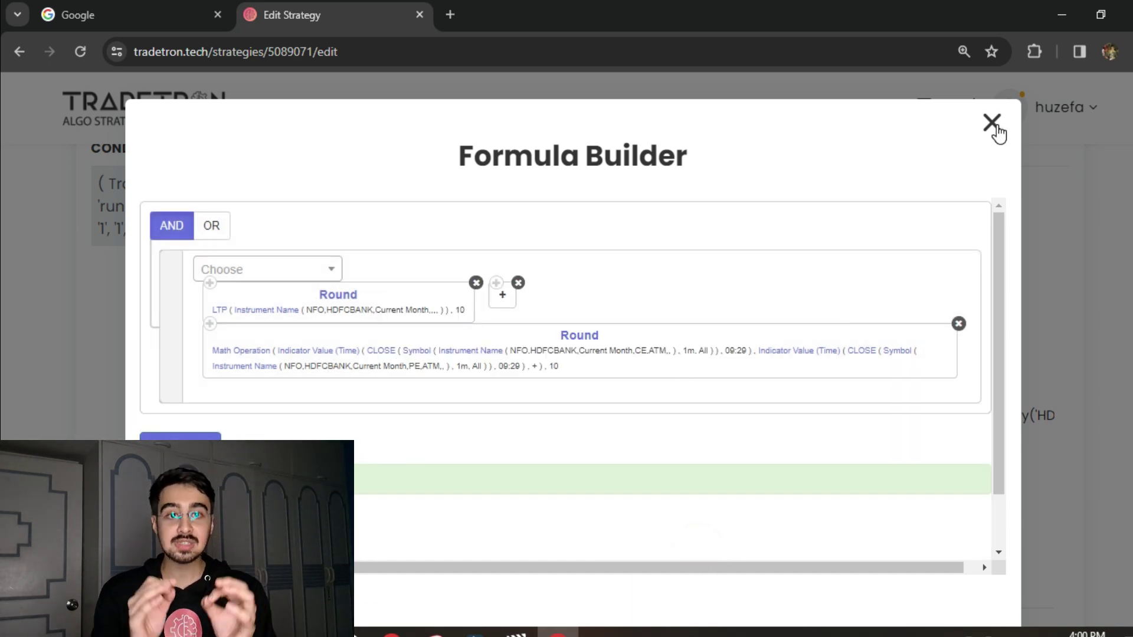
Step: Check the base of the Math Operation Round keyword in the HDFCBANK call's strike formula and leave the position without changes
{"action": "left_click", "coordinate": [584, 332]}
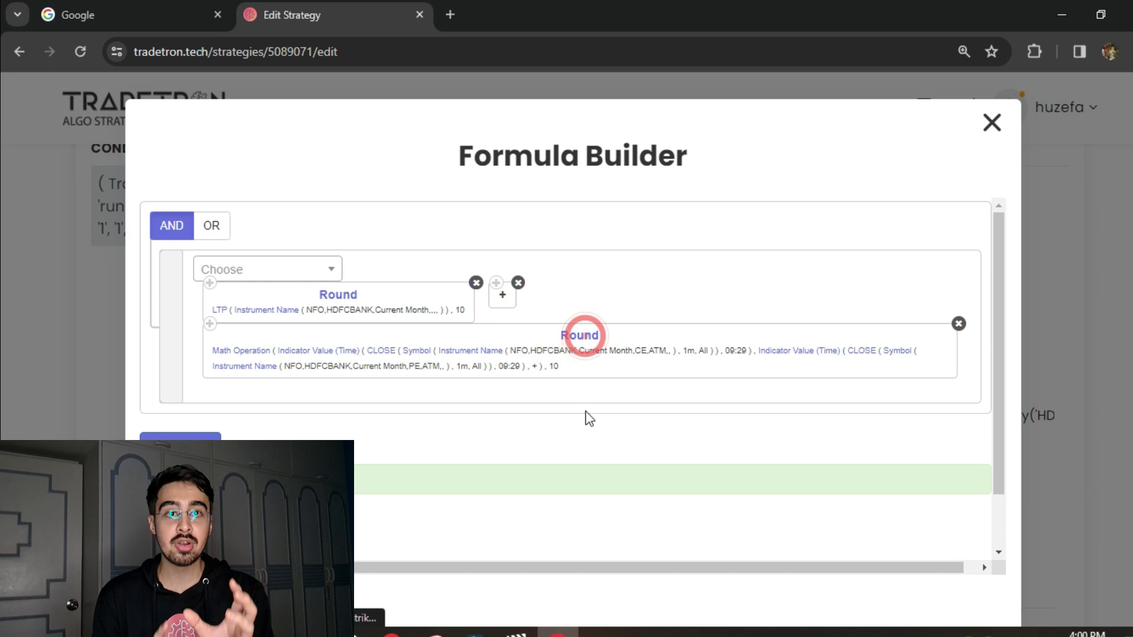
{"action": "left_click", "coordinate": [576, 336]}
{"action": "left_click", "coordinate": [505, 370]}
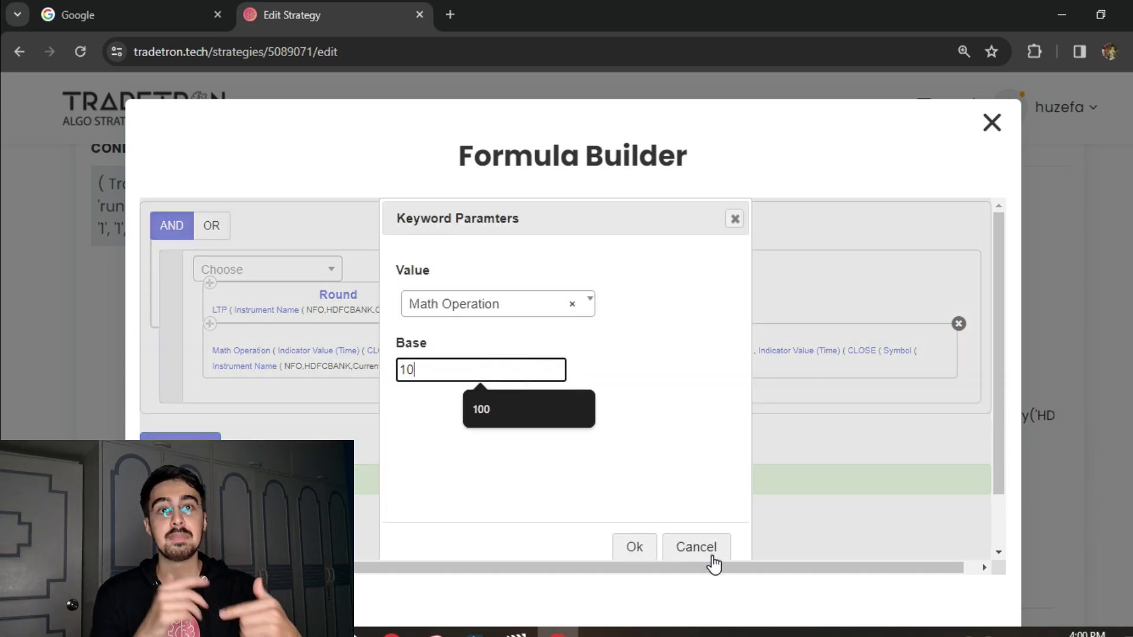
{"action": "left_click", "coordinate": [710, 554]}
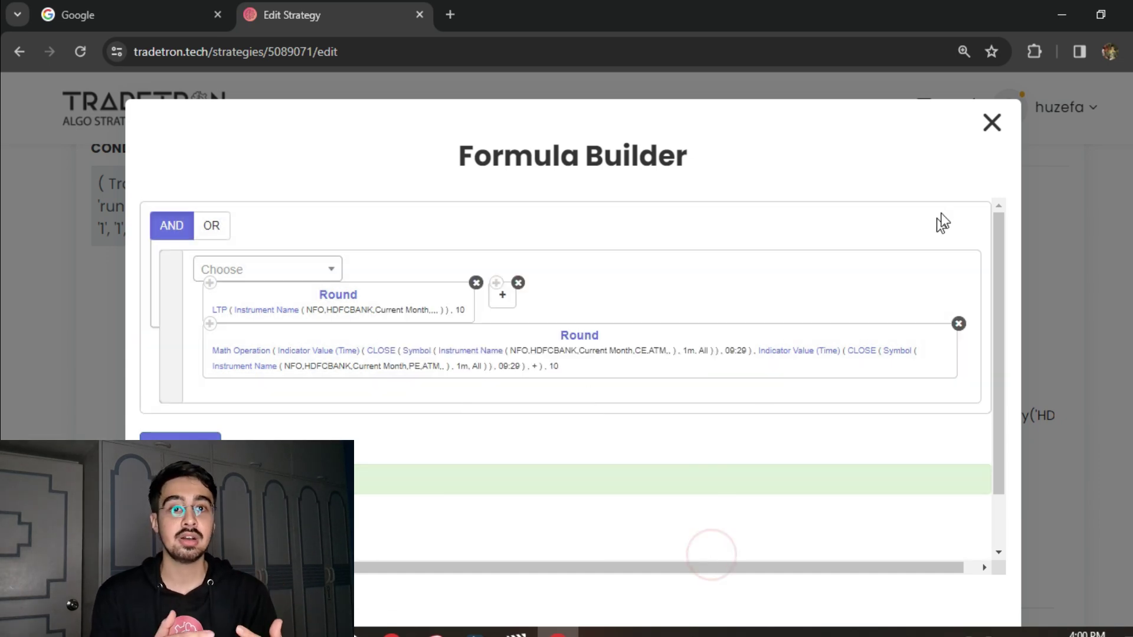
{"action": "left_click", "coordinate": [991, 124]}
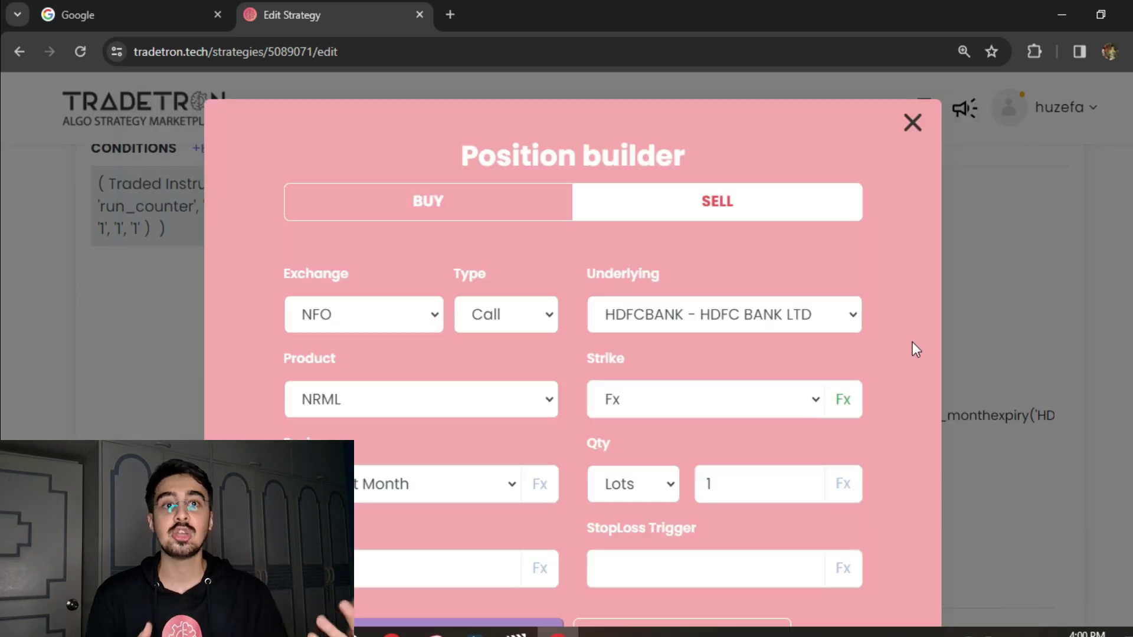
{"action": "left_click", "coordinate": [913, 125]}
Step: Review the strike formula of the HDFCBANK put sell position in Set №2 and close the position without changes
{"action": "scroll", "coordinate": [3, 328], "scroll_direction": "down", "scroll_amount": 6}
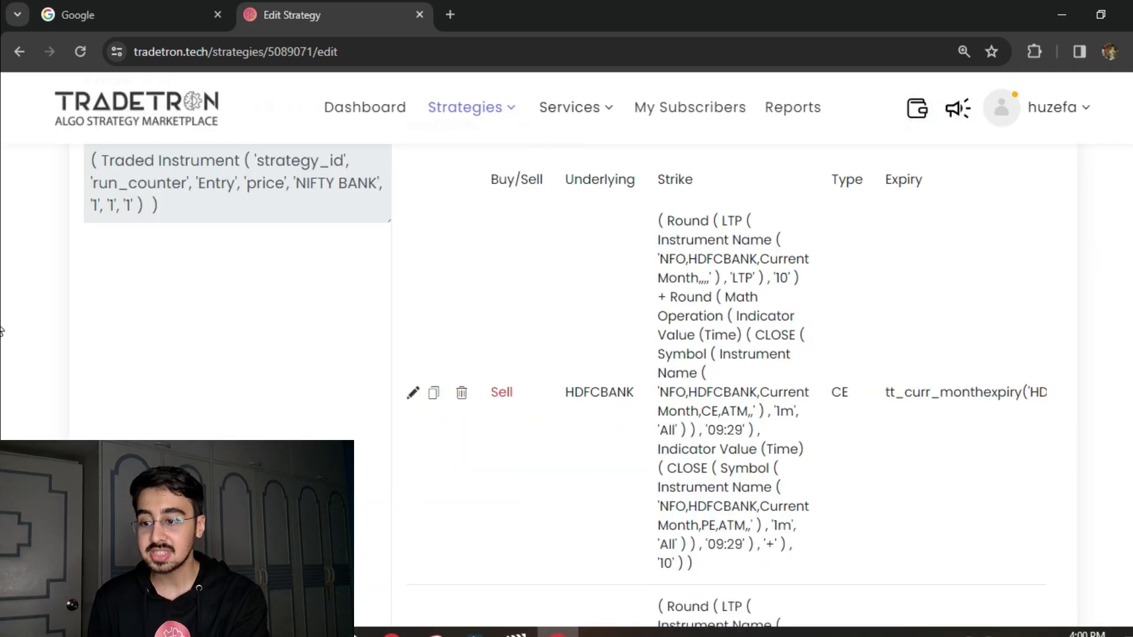
{"action": "scroll", "coordinate": [3, 357], "scroll_direction": "down", "scroll_amount": 2}
{"action": "scroll", "coordinate": [2, 357], "scroll_direction": "up", "scroll_amount": 2}
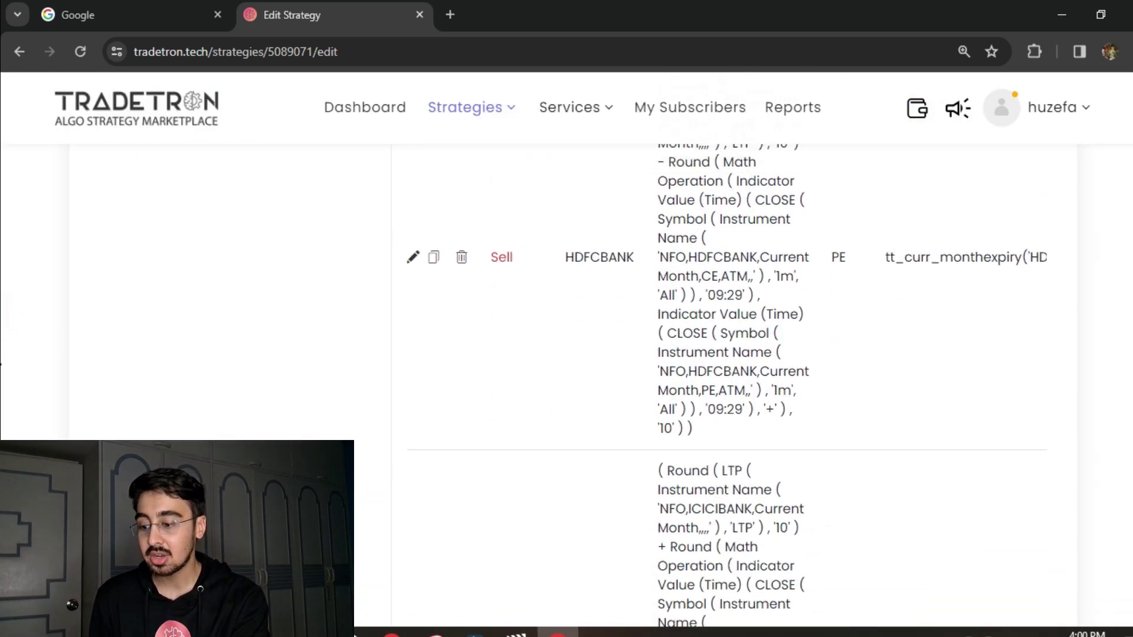
{"action": "left_click", "coordinate": [413, 330]}
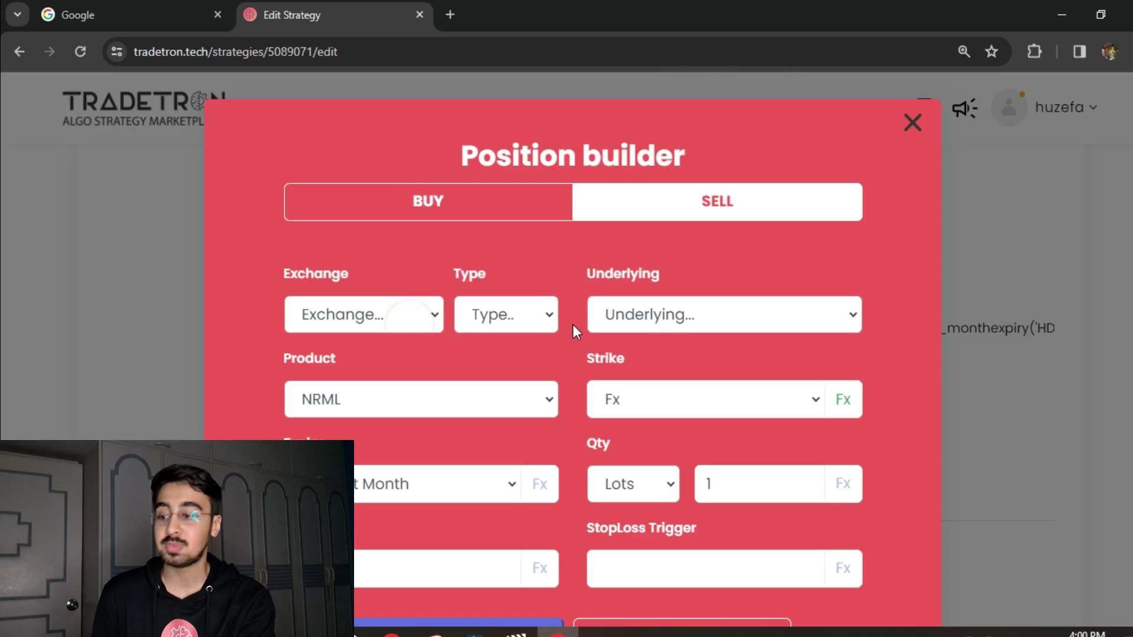
{"action": "left_click", "coordinate": [843, 403]}
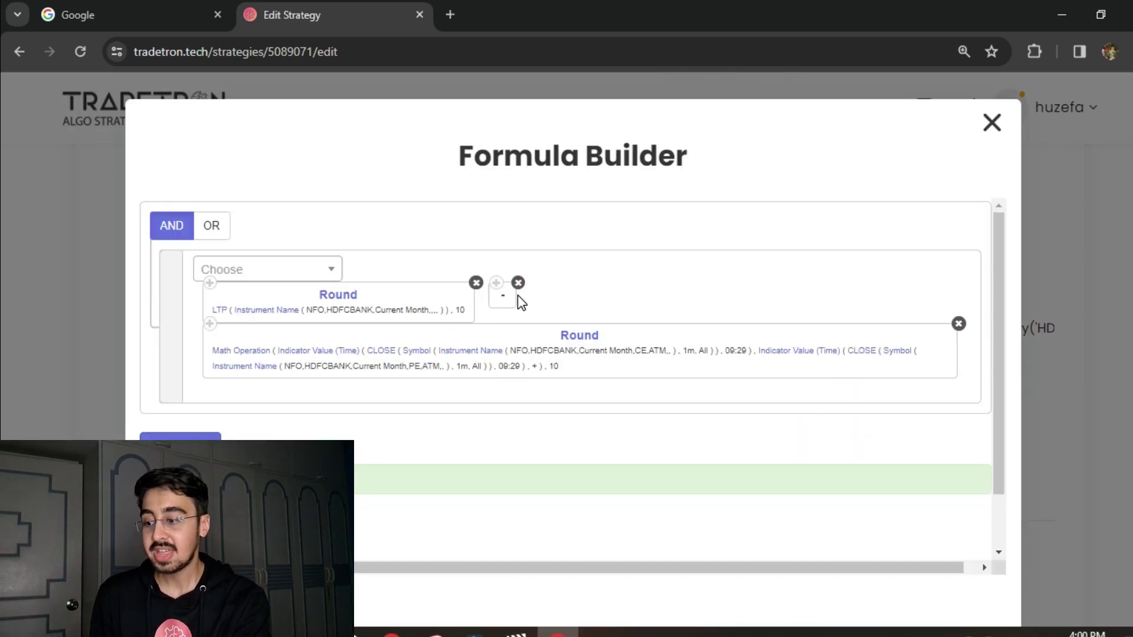
{"action": "left_click", "coordinate": [992, 123]}
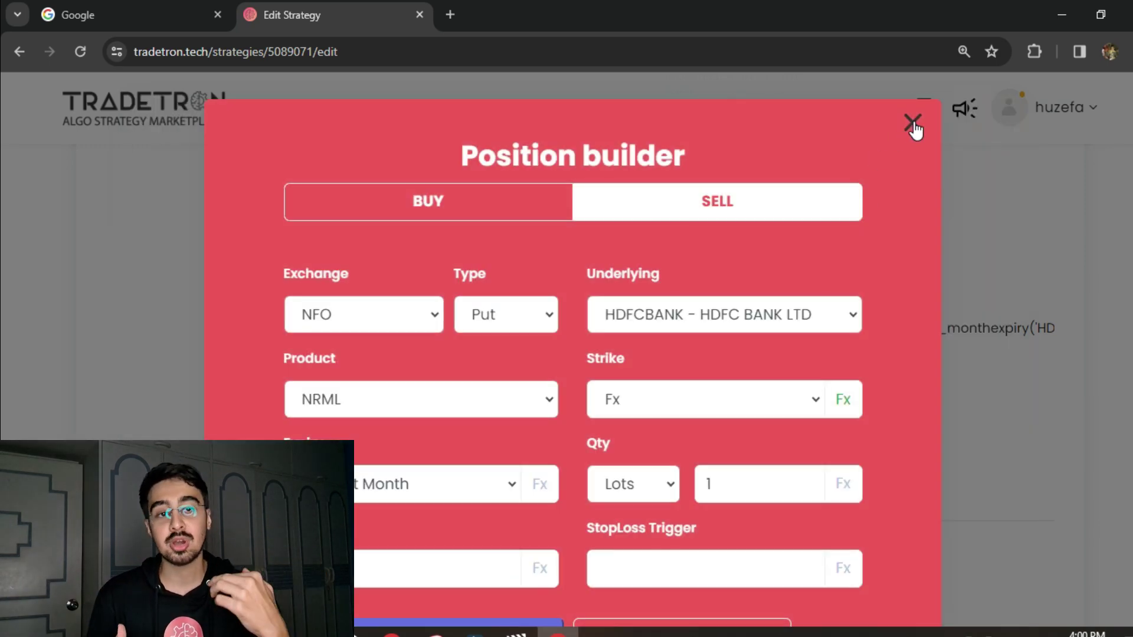
{"action": "left_click", "coordinate": [913, 124]}
Step: Inspect the LTP Round keyword's base in the ICICIBANK call sell position's strike formula, leaving the parameters unchanged
{"action": "scroll", "coordinate": [1127, 352], "scroll_direction": "down", "scroll_amount": 5}
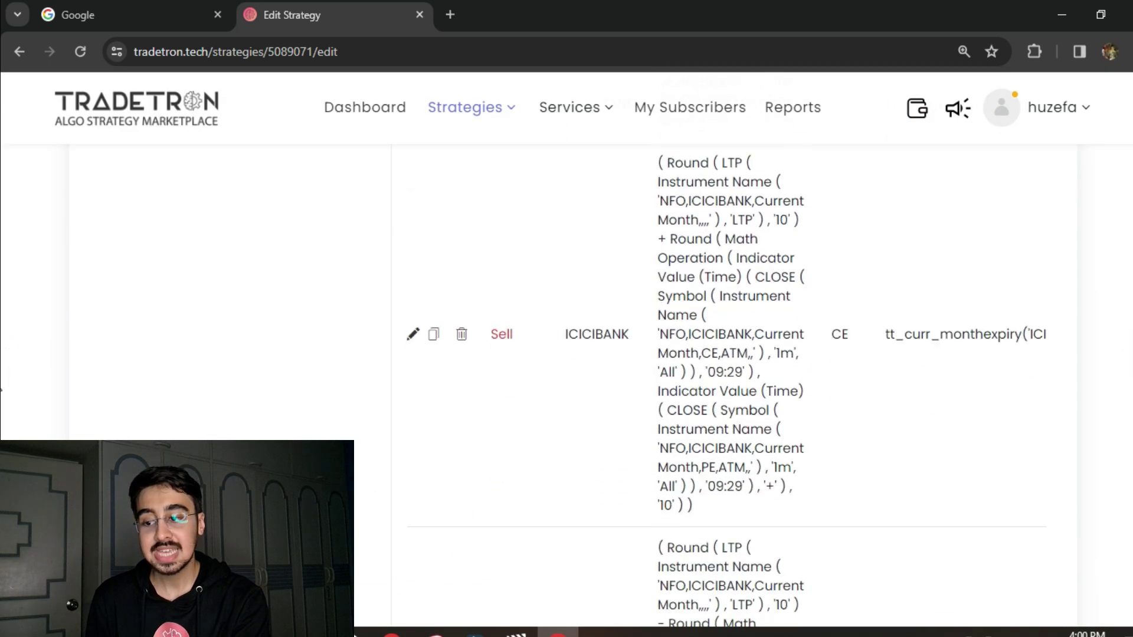
{"action": "left_click", "coordinate": [415, 324]}
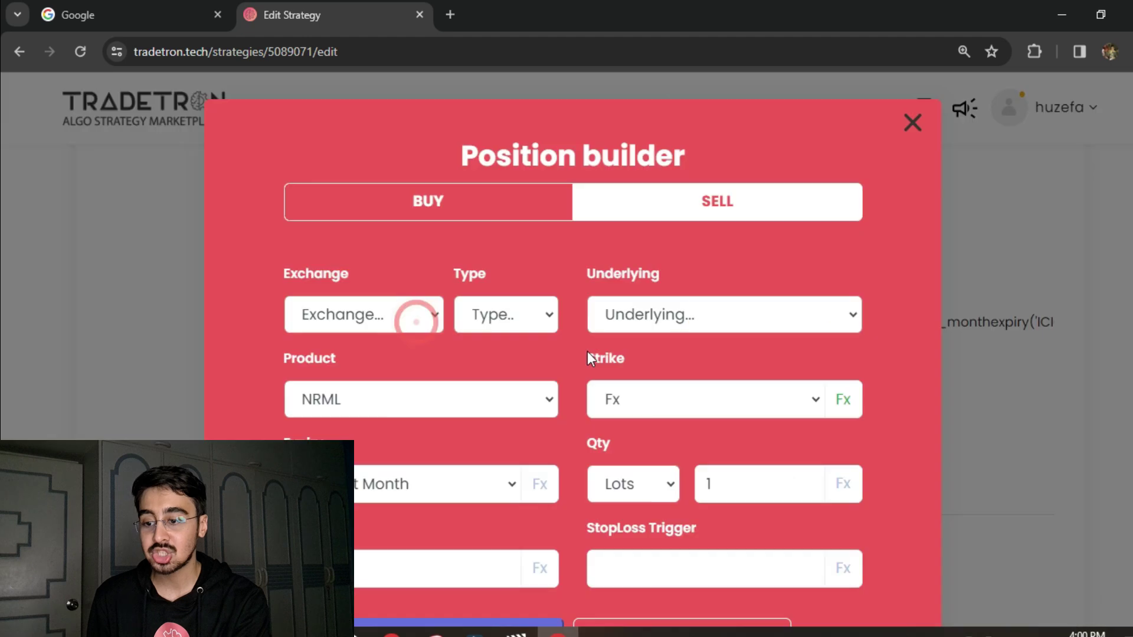
{"action": "left_click", "coordinate": [845, 400]}
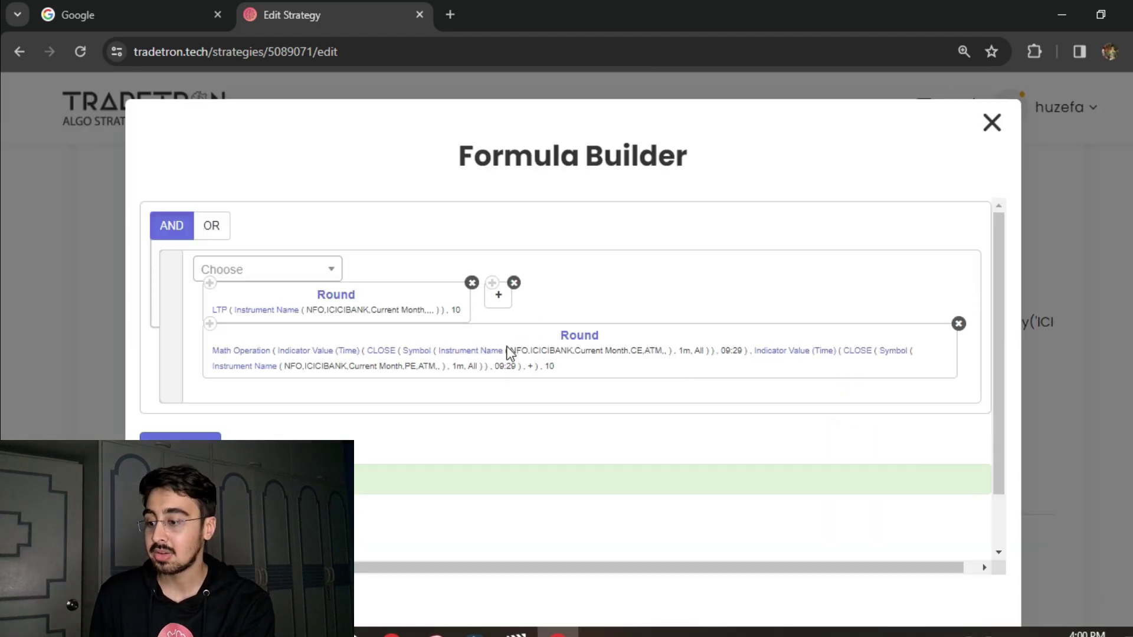
{"action": "left_click", "coordinate": [330, 292]}
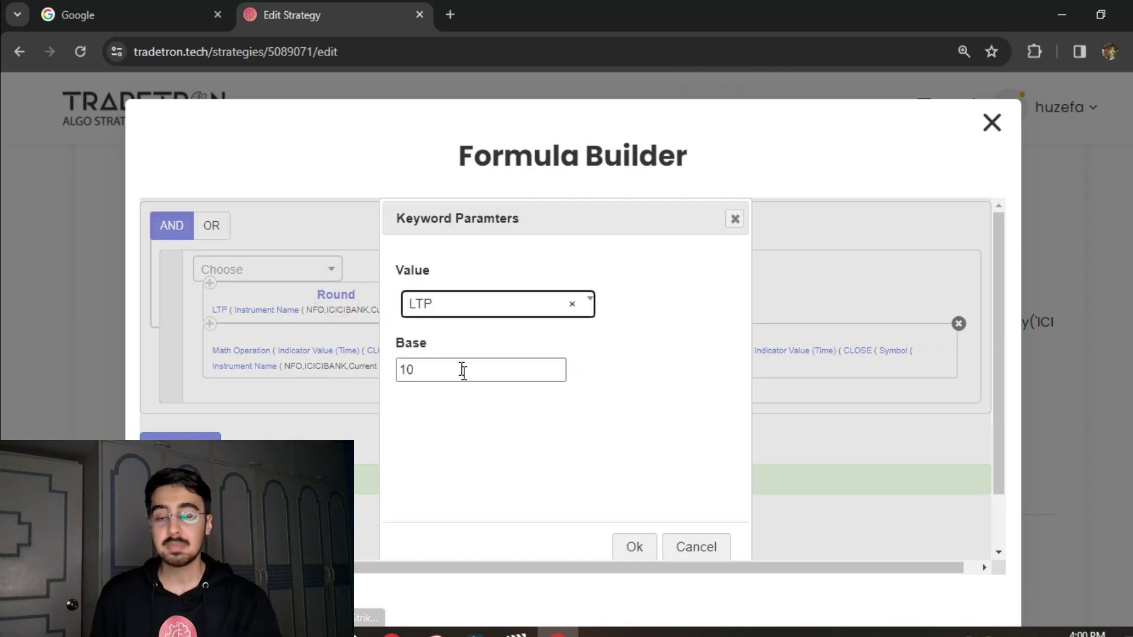
{"action": "double_click", "coordinate": [461, 368]}
{"action": "left_click", "coordinate": [458, 368]}
{"action": "left_click", "coordinate": [695, 552]}
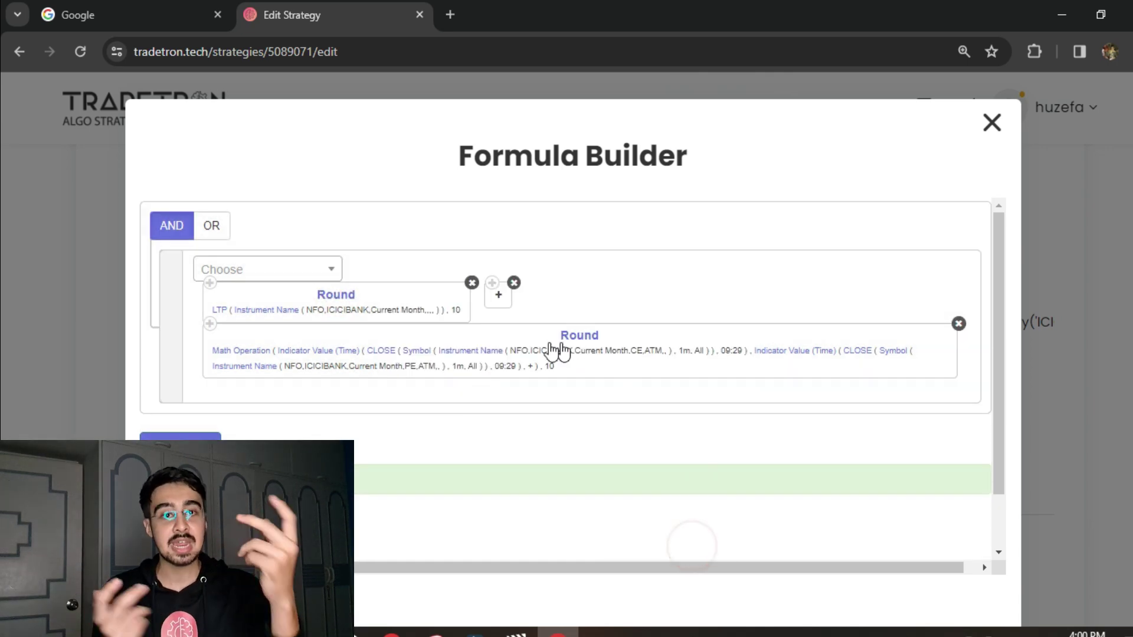
Step: Check the base of the Math Operation Round keyword in the ICICIBANK call's strike formula and close the position without changes
{"action": "left_click", "coordinate": [577, 346]}
{"action": "left_click", "coordinate": [519, 372]}
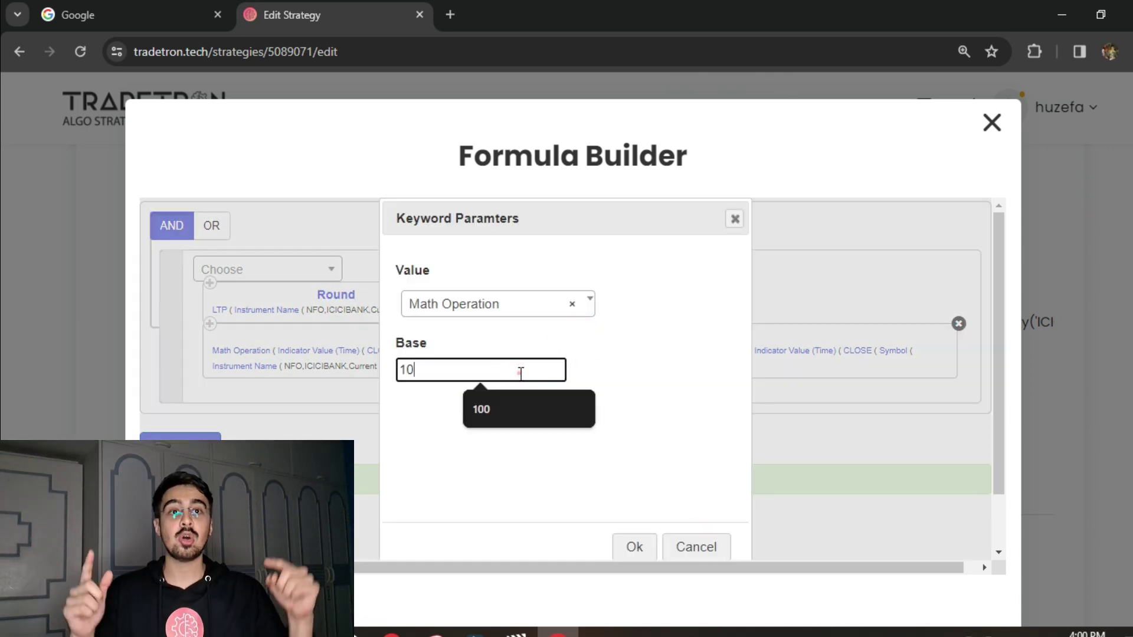
{"action": "left_click", "coordinate": [694, 548]}
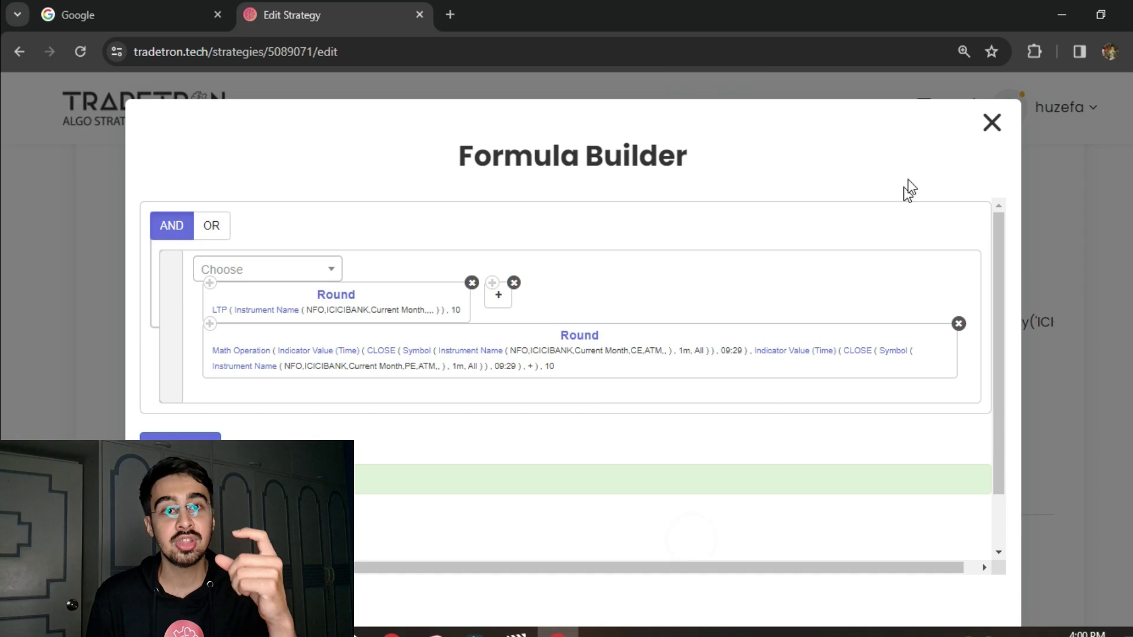
{"action": "left_click", "coordinate": [991, 123]}
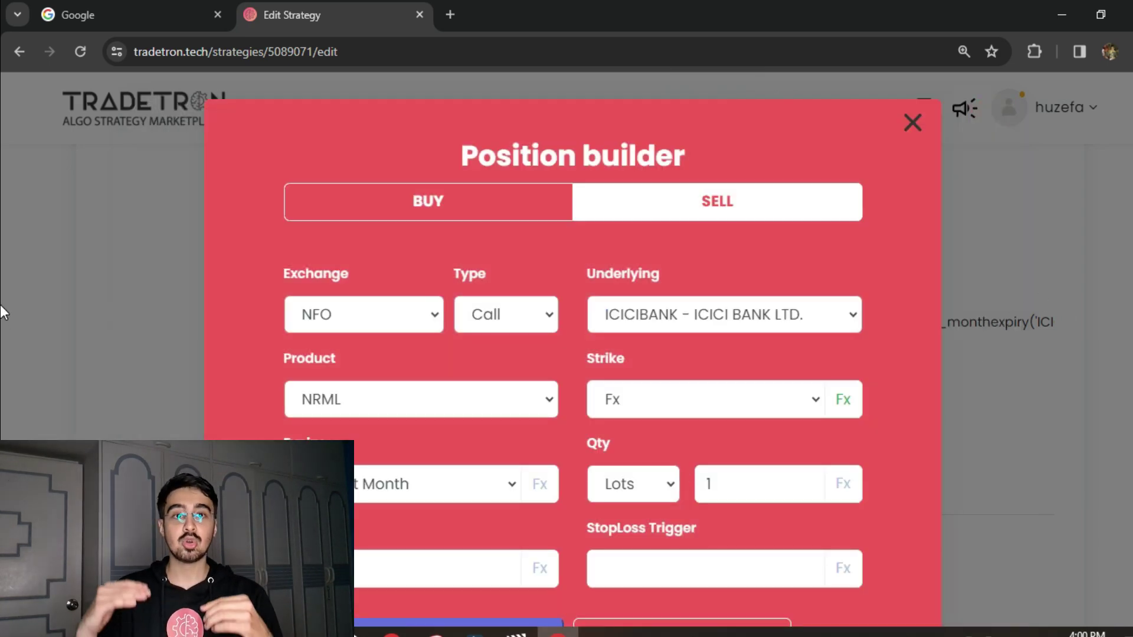
{"action": "scroll", "coordinate": [2, 371], "scroll_direction": "down", "scroll_amount": 1}
{"action": "left_click", "coordinate": [700, 568]}
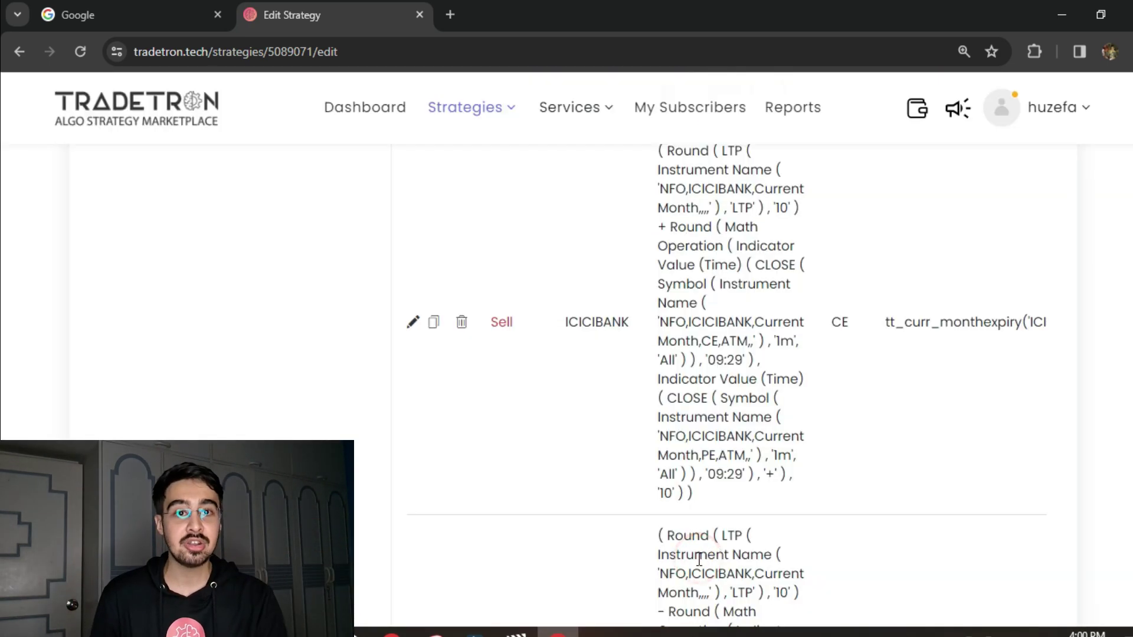
Step: Review the strike formula of the ICICIBANK put sell position in Set №2 and close the position without changes
{"action": "scroll", "coordinate": [2, 383], "scroll_direction": "down", "scroll_amount": 5}
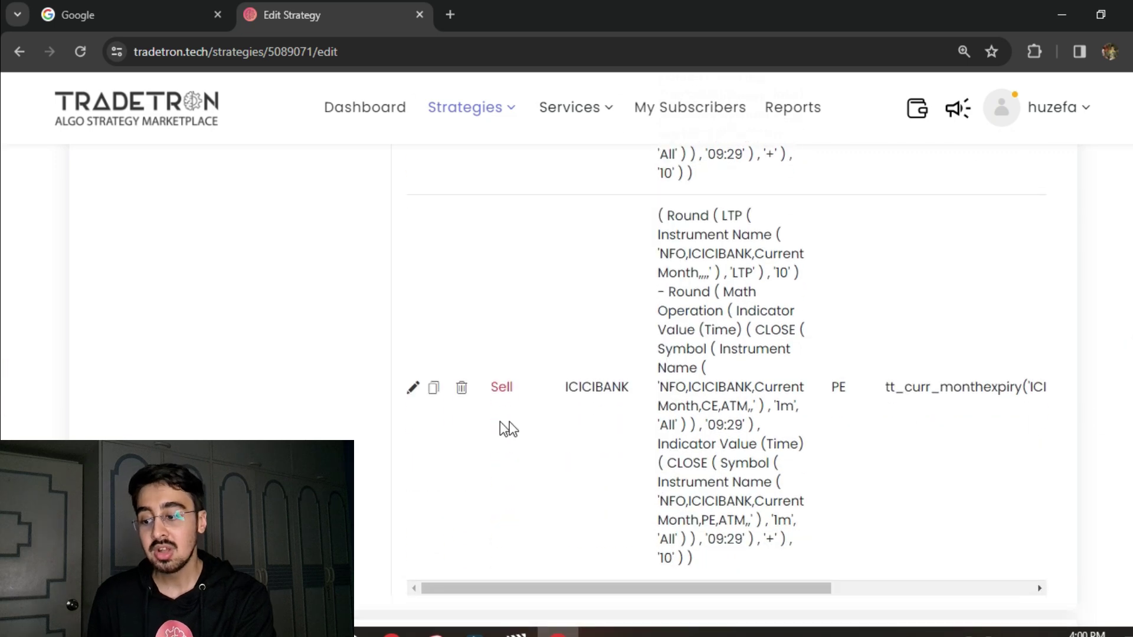
{"action": "left_click", "coordinate": [415, 387]}
{"action": "left_click", "coordinate": [850, 397]}
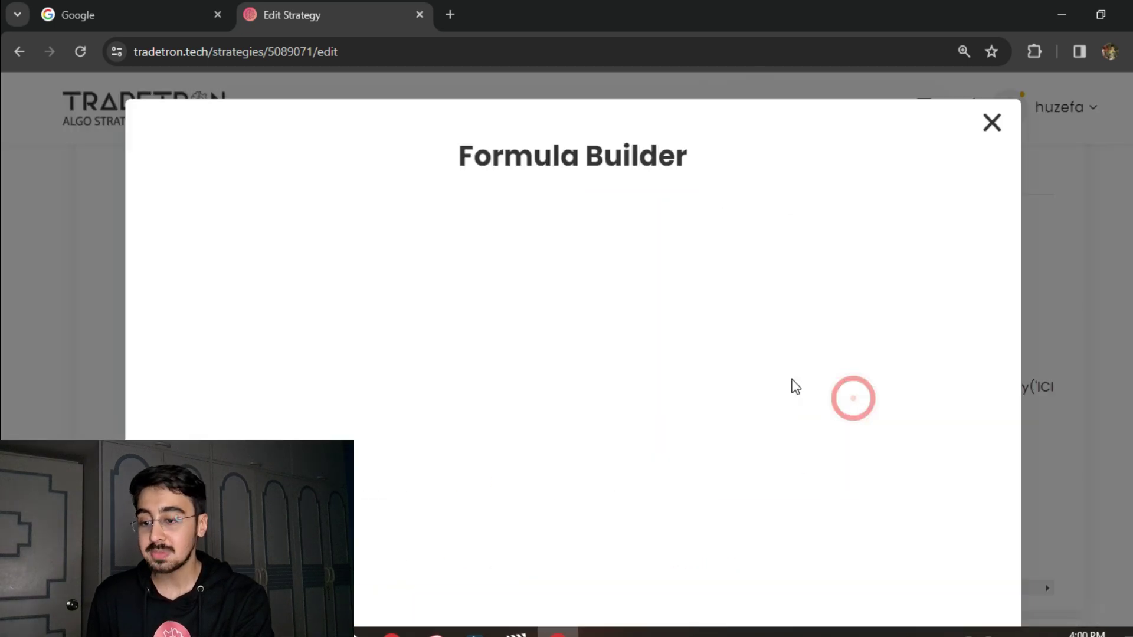
{"action": "left_click", "coordinate": [992, 123]}
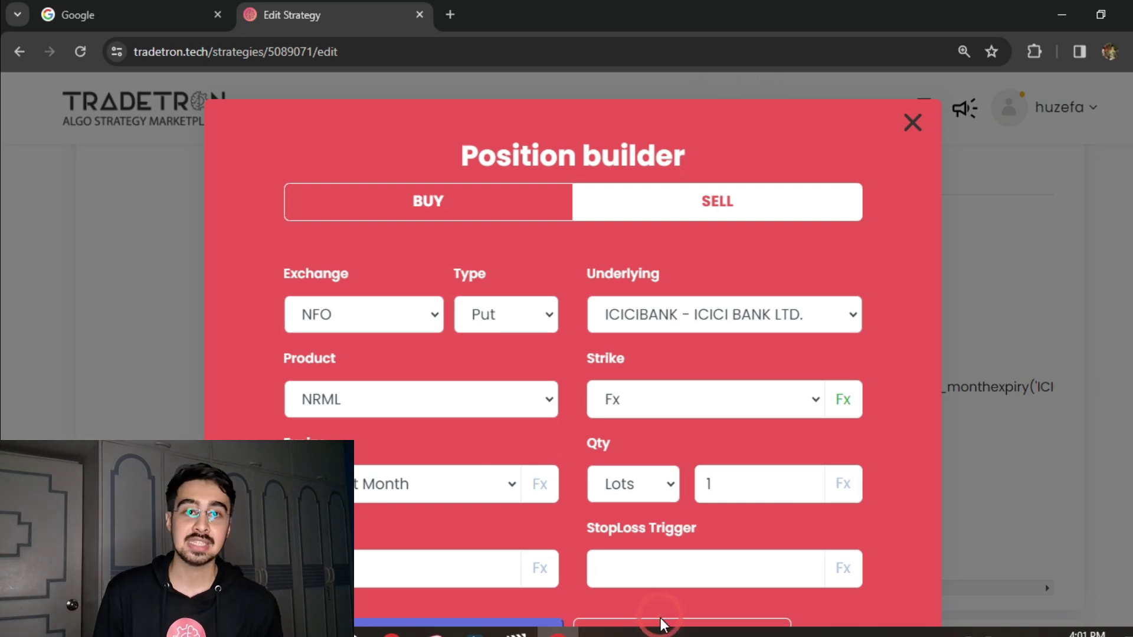
{"action": "left_click", "coordinate": [661, 624]}
Step: Open the strategy's Universal Exit conditions for editing
{"action": "scroll", "coordinate": [3, 422], "scroll_direction": "down", "scroll_amount": 3}
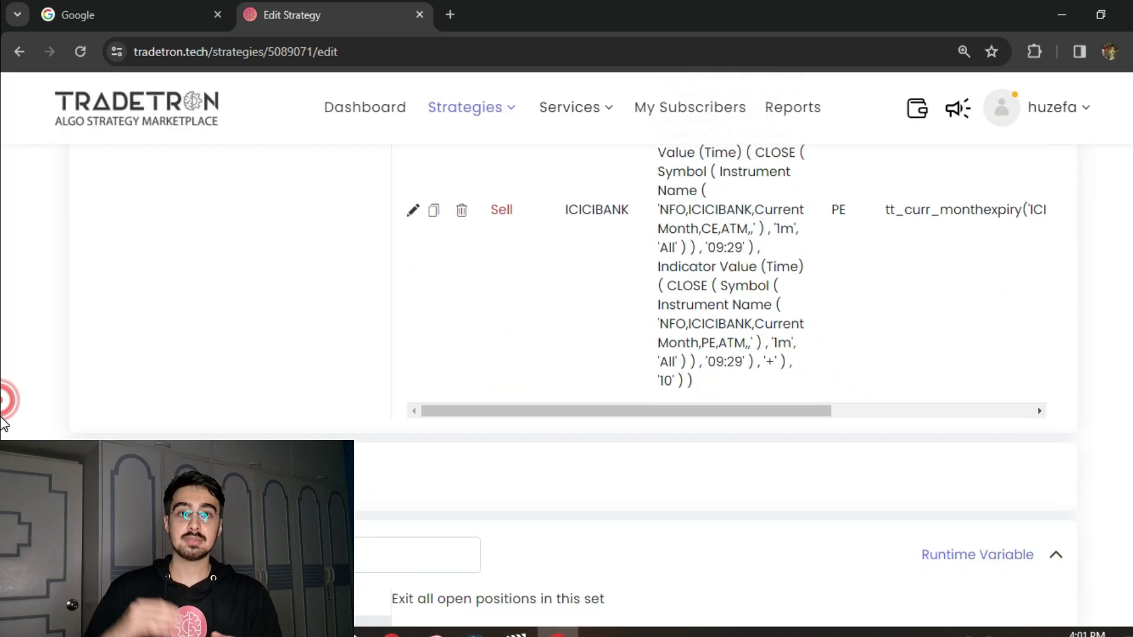
{"action": "scroll", "coordinate": [3, 422], "scroll_direction": "down", "scroll_amount": 3}
{"action": "scroll", "coordinate": [1, 433], "scroll_direction": "down", "scroll_amount": 7}
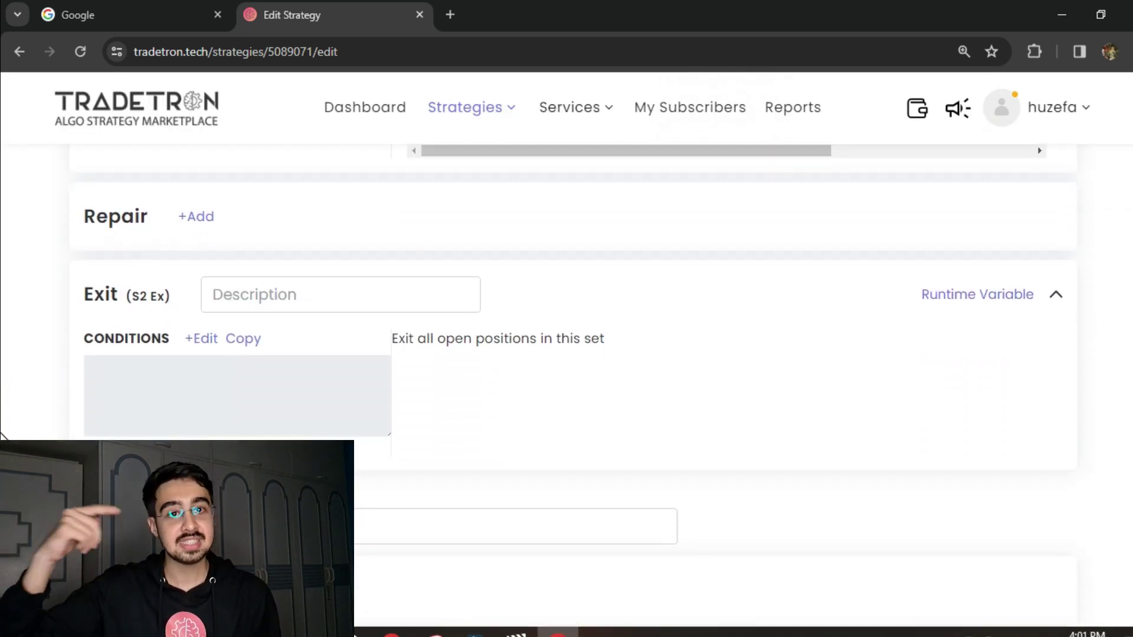
{"action": "scroll", "coordinate": [278, 316], "scroll_direction": "down", "scroll_amount": 1}
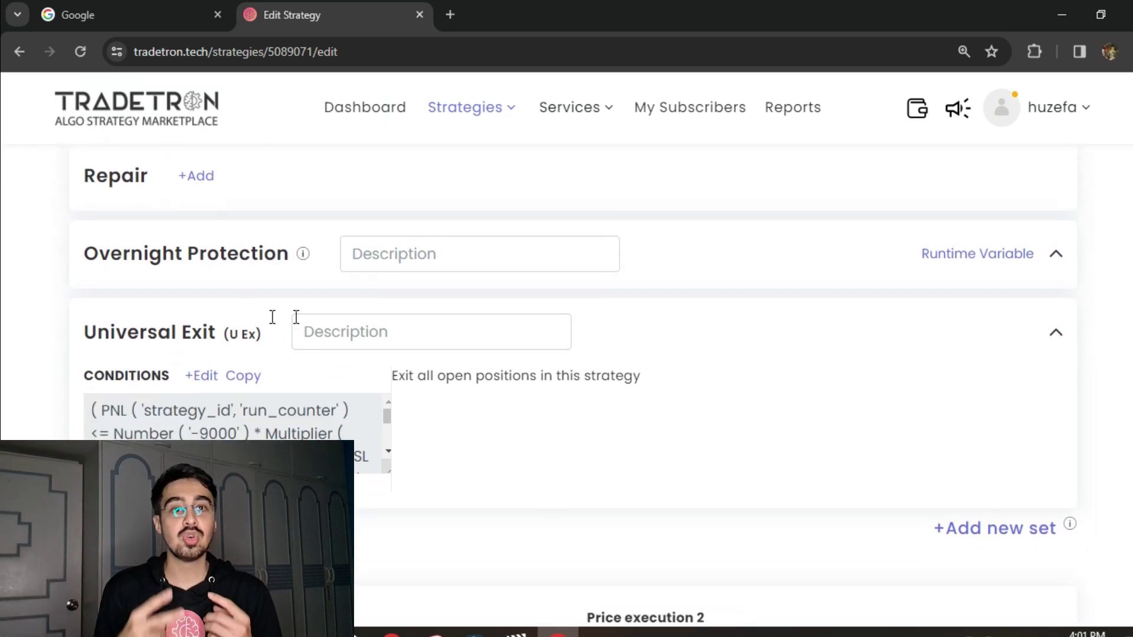
{"action": "left_click_drag", "start_coordinate": [83, 334], "coordinate": [215, 338]}
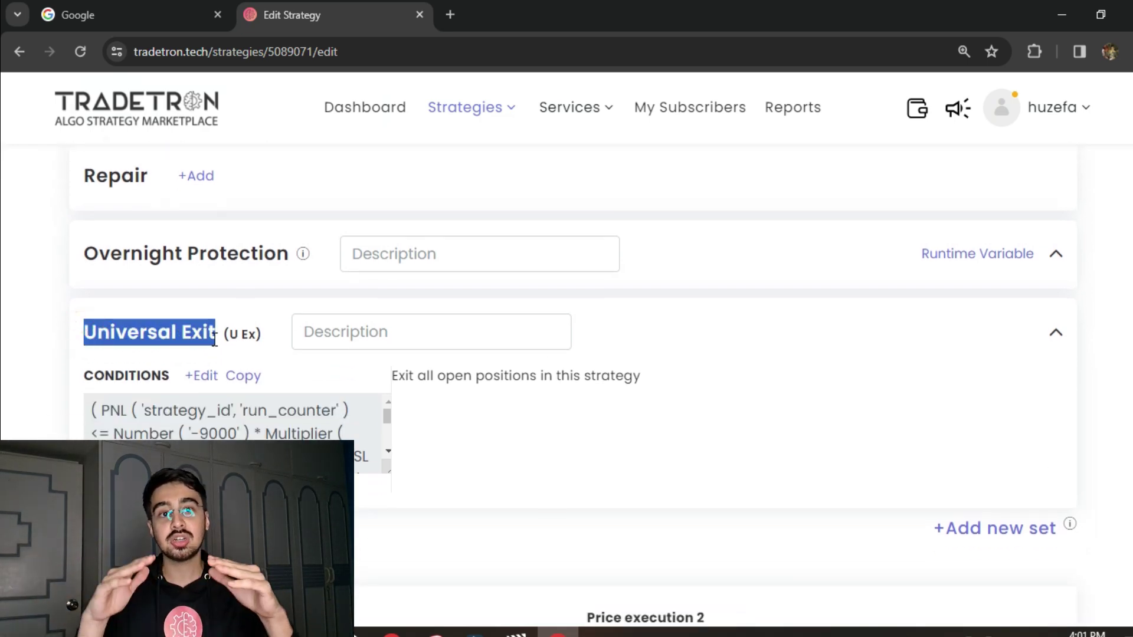
{"action": "left_click", "coordinate": [205, 377]}
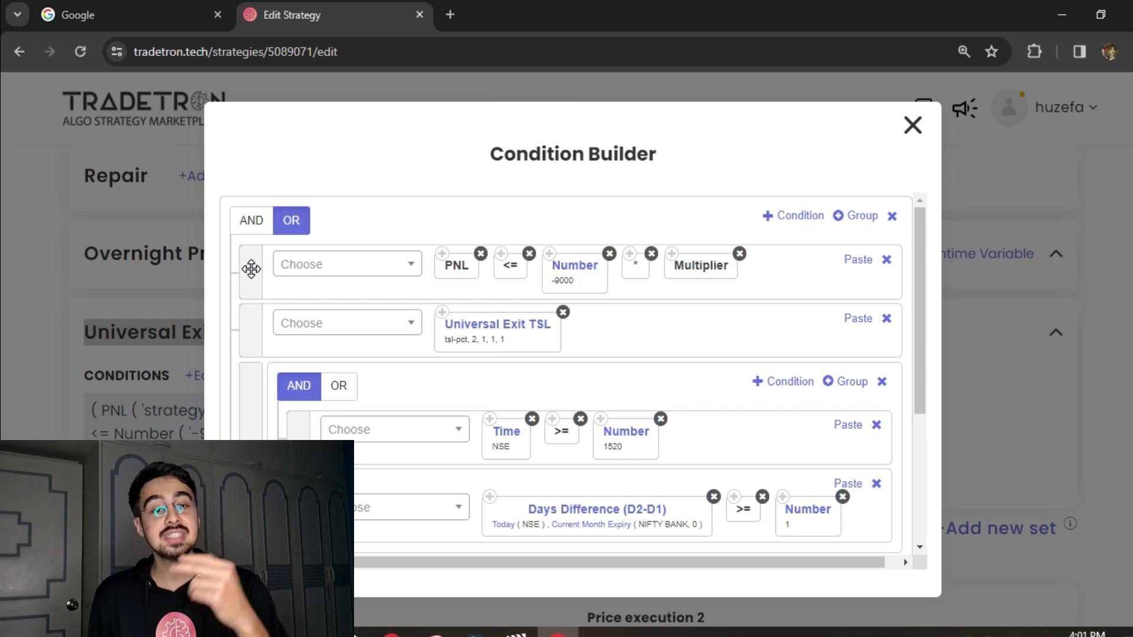
{"action": "mouse_move", "coordinate": [251, 269]}
{"action": "left_mouse_down"}
{"action": "mouse_move", "coordinate": [249, 289]}
{"action": "mouse_move", "coordinate": [250, 274]}
{"action": "left_mouse_up"}
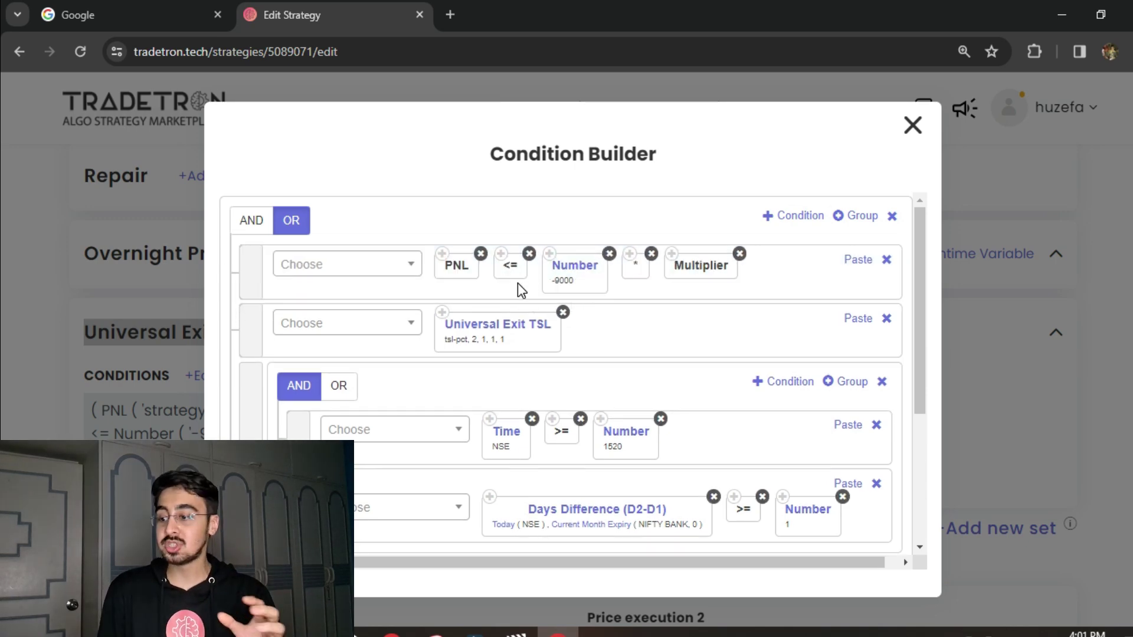
Step: Check the Number value in the PNL stop-loss condition of the Universal Exit, leaving it unchanged
{"action": "left_click", "coordinate": [576, 271]}
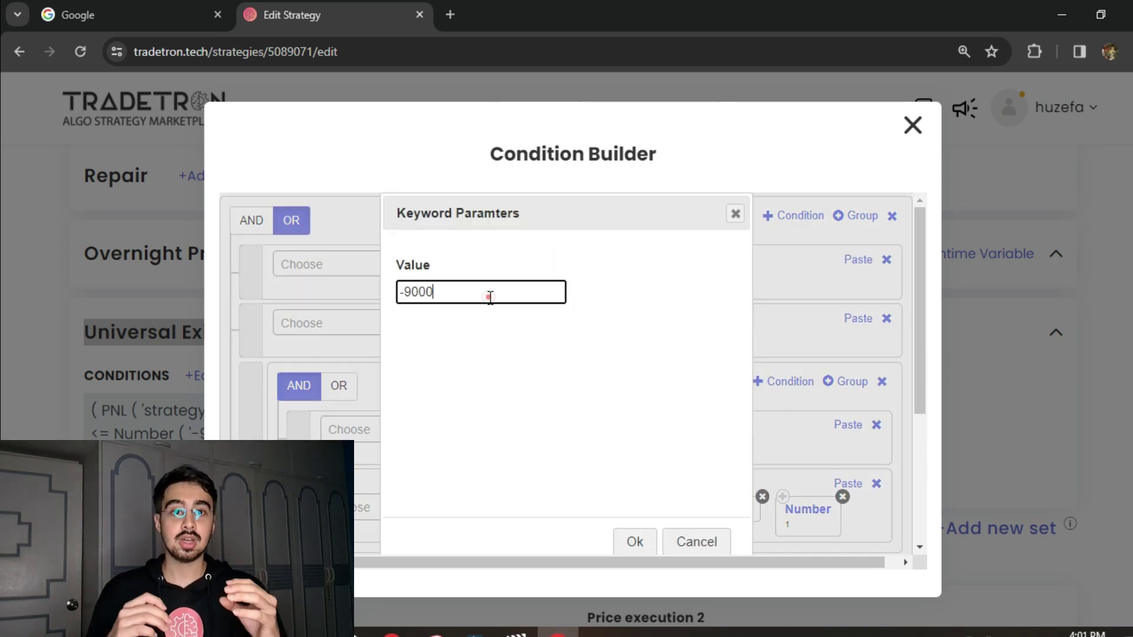
{"action": "double_click", "coordinate": [490, 297]}
{"action": "left_click", "coordinate": [699, 540]}
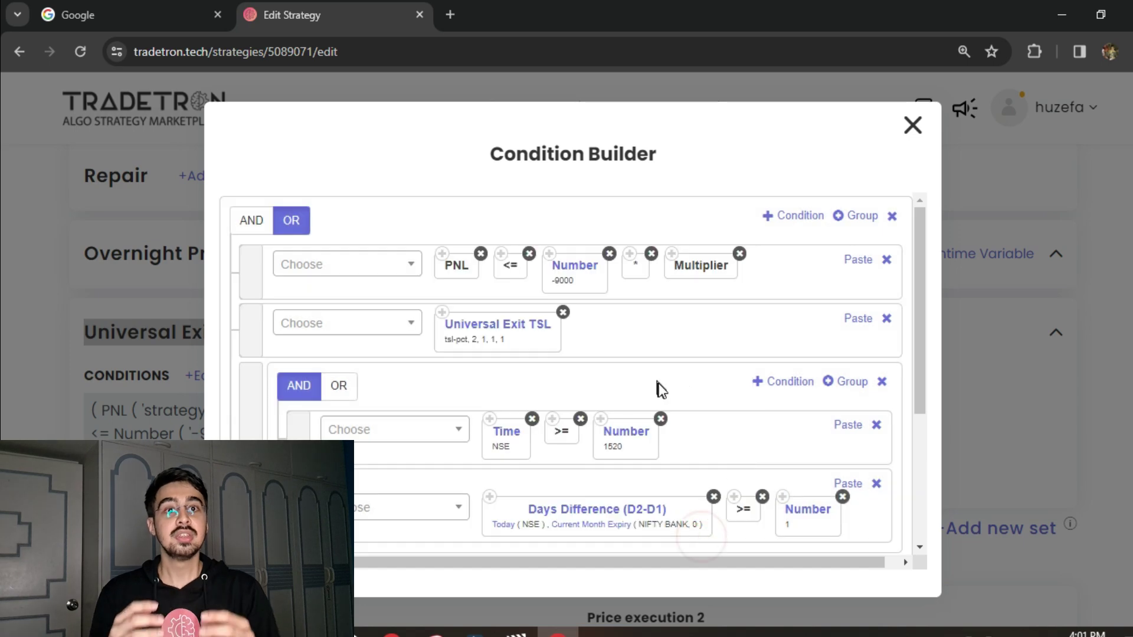
Step: Open the Universal Exit TSL keyword's parameters and check the TSL type and Activate At value
{"action": "left_click_drag", "start_coordinate": [915, 244], "coordinate": [917, 283]}
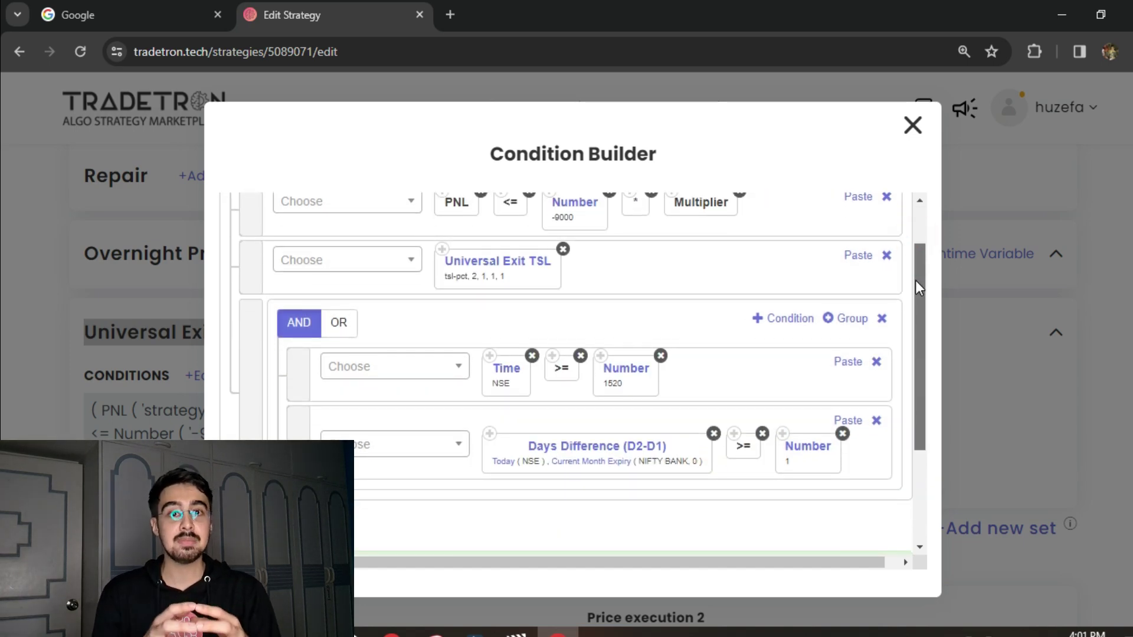
{"action": "left_click", "coordinate": [508, 258]}
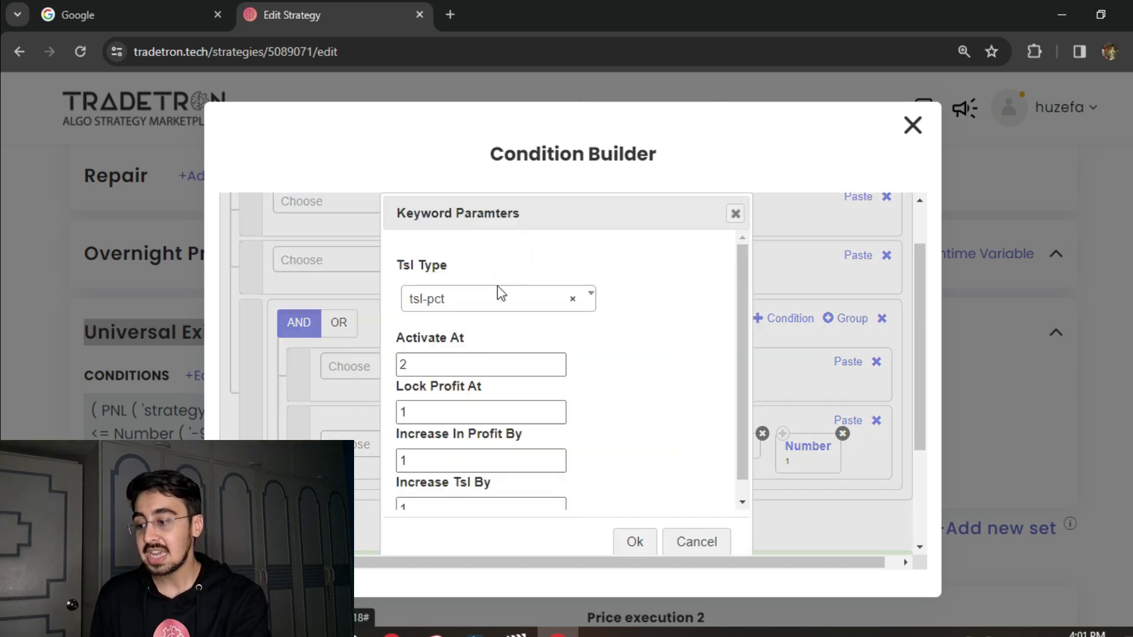
{"action": "left_click", "coordinate": [738, 282]}
{"action": "left_click_drag", "start_coordinate": [738, 284], "coordinate": [730, 330]}
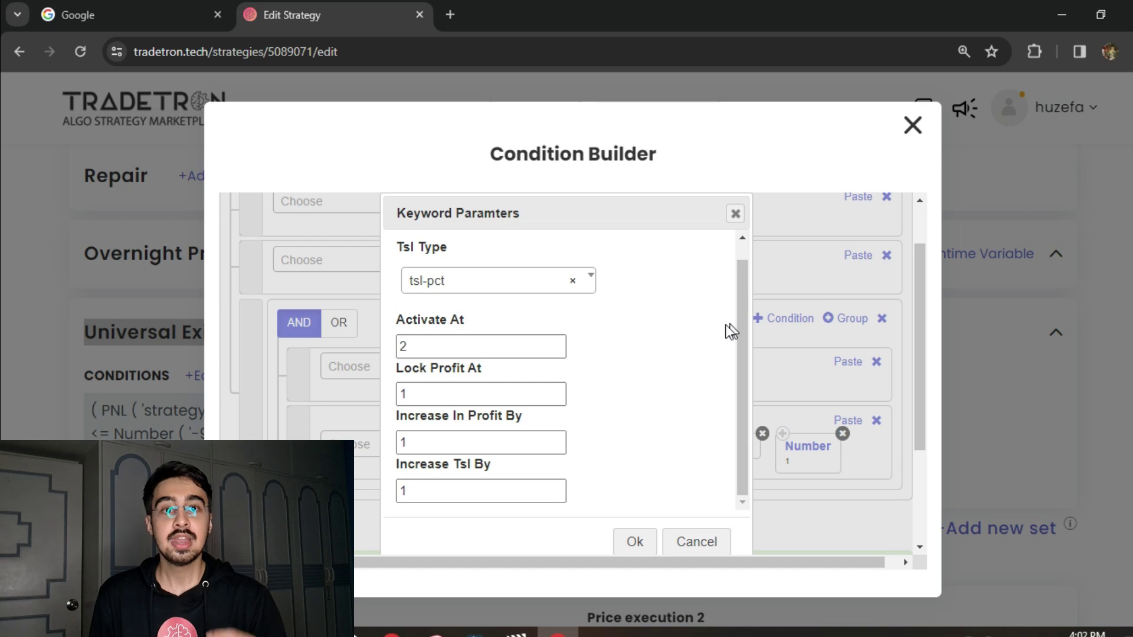
{"action": "left_click", "coordinate": [424, 350]}
{"action": "left_click_drag", "start_coordinate": [425, 350], "coordinate": [560, 344]}
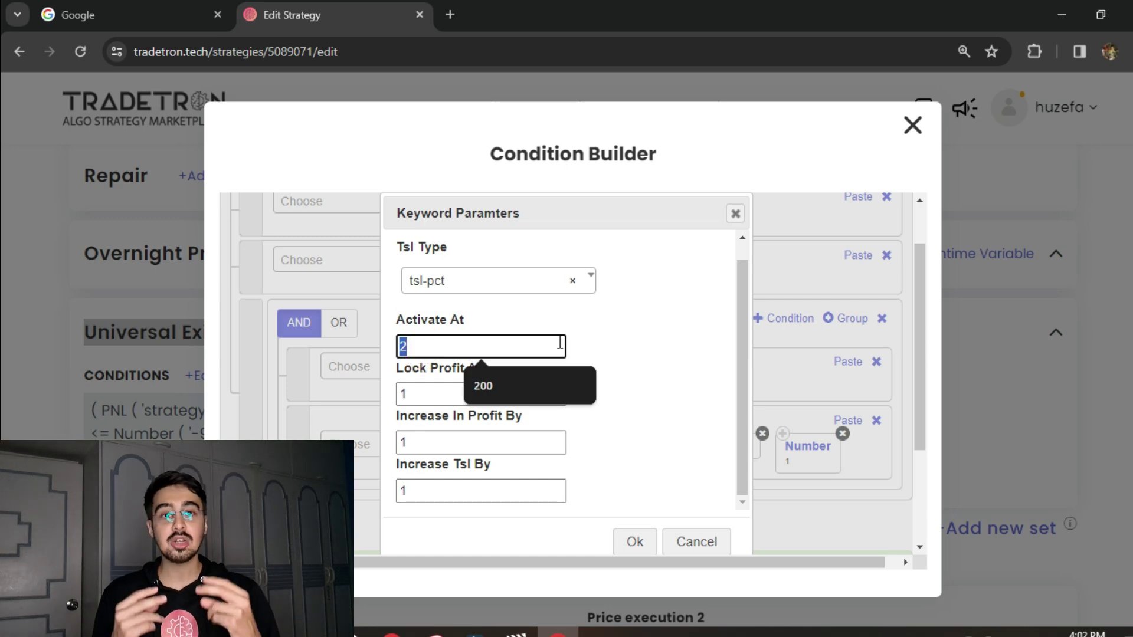
{"action": "left_click", "coordinate": [607, 336]}
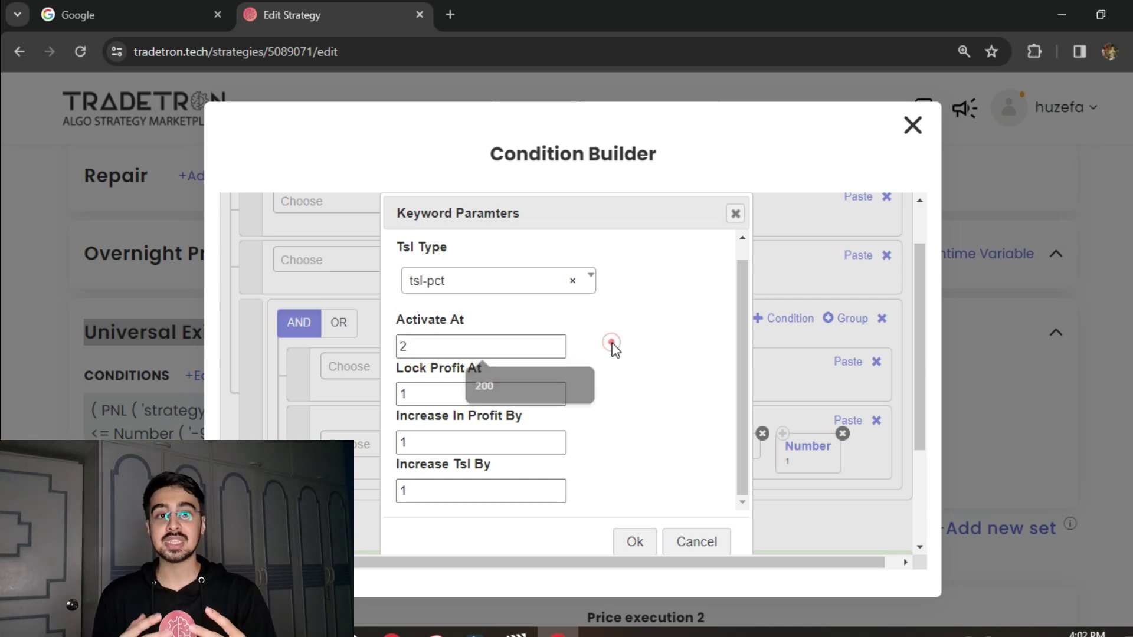
Step: Examine the Lock Profit At, Increase In Profit By and Increase Tsl By values of the Universal Exit TSL keyword
{"action": "left_click", "coordinate": [450, 384]}
{"action": "double_click", "coordinate": [450, 385]}
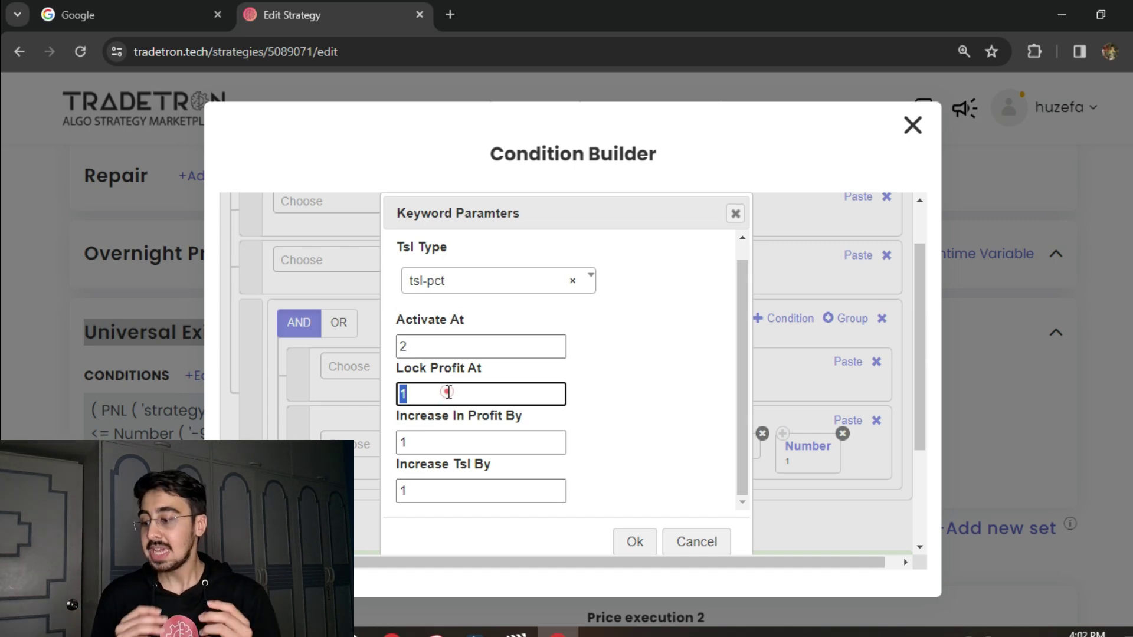
{"action": "left_click", "coordinate": [458, 441]}
{"action": "double_click", "coordinate": [459, 441]}
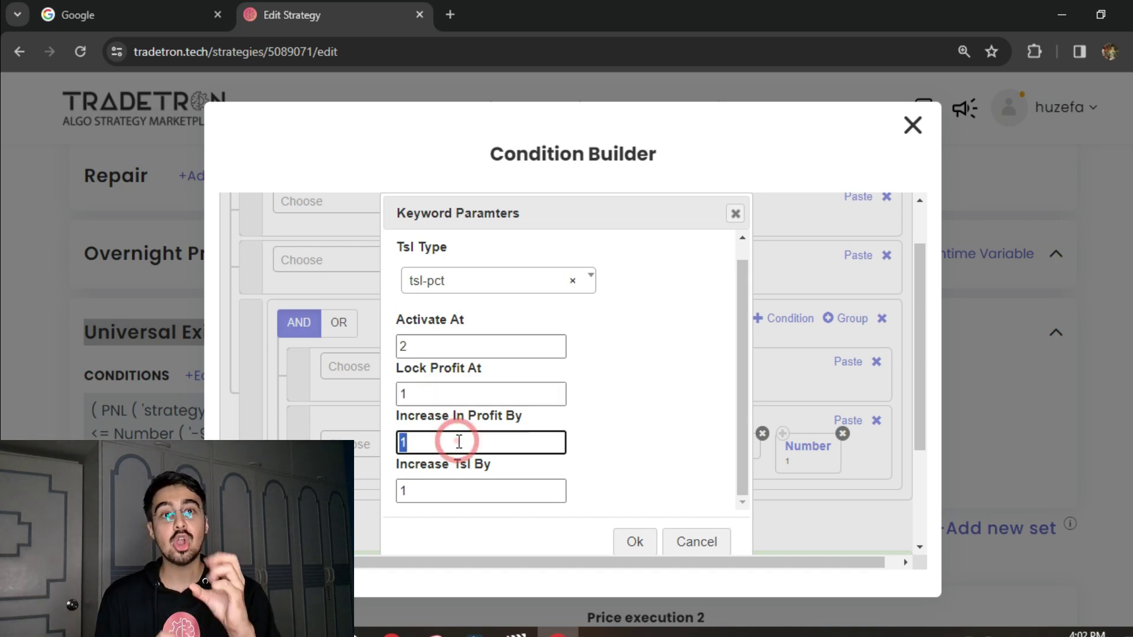
{"action": "left_click", "coordinate": [648, 400]}
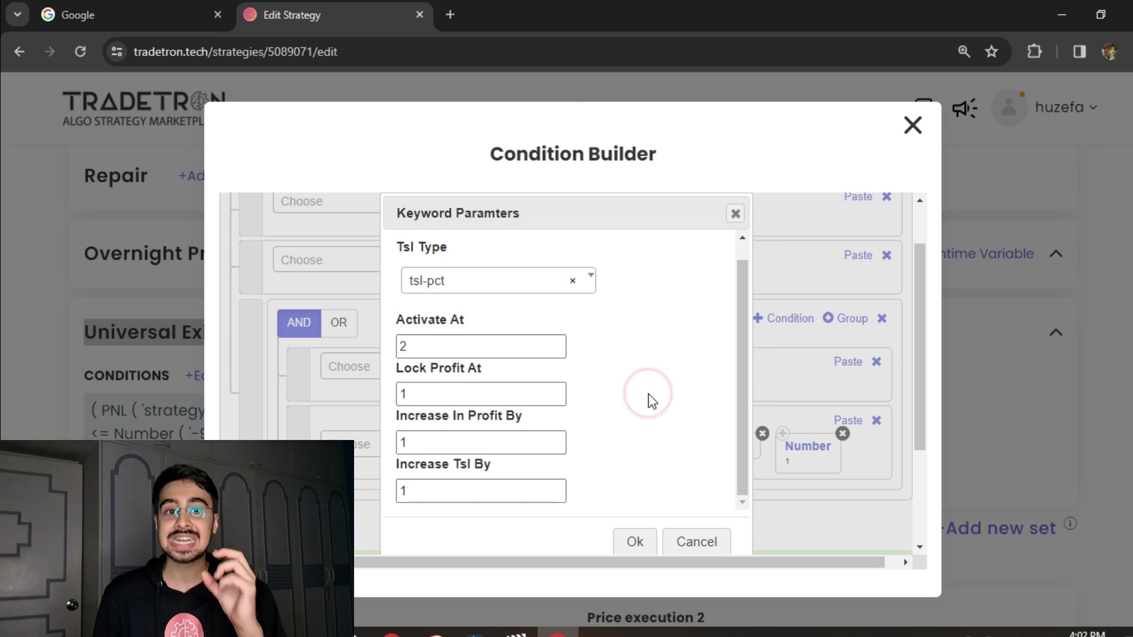
{"action": "left_click", "coordinate": [503, 440]}
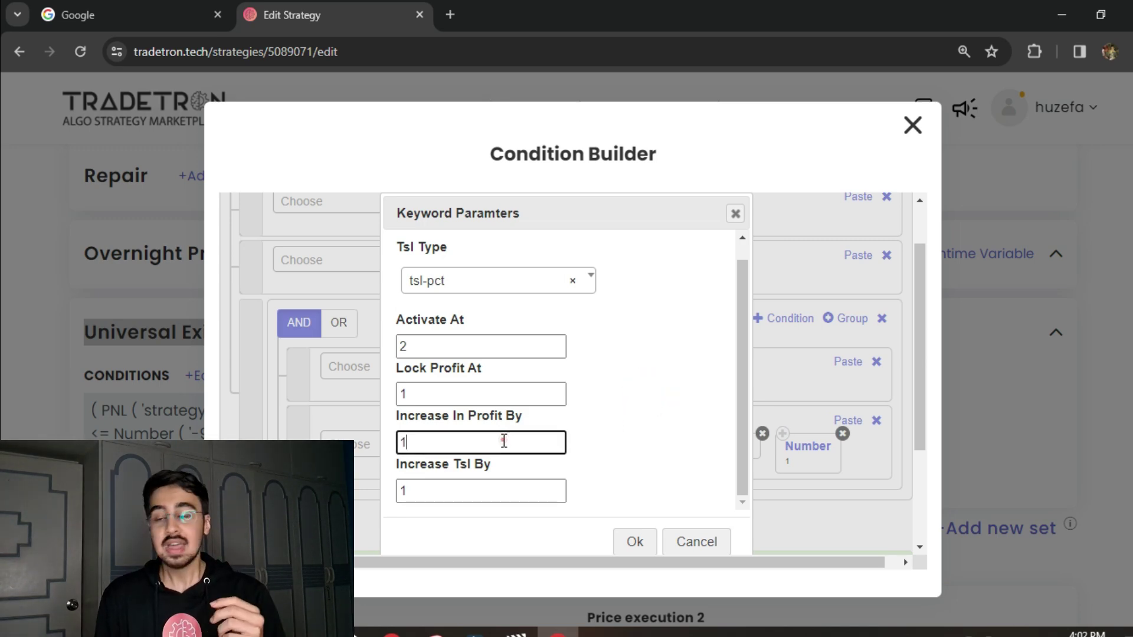
{"action": "double_click", "coordinate": [504, 440]}
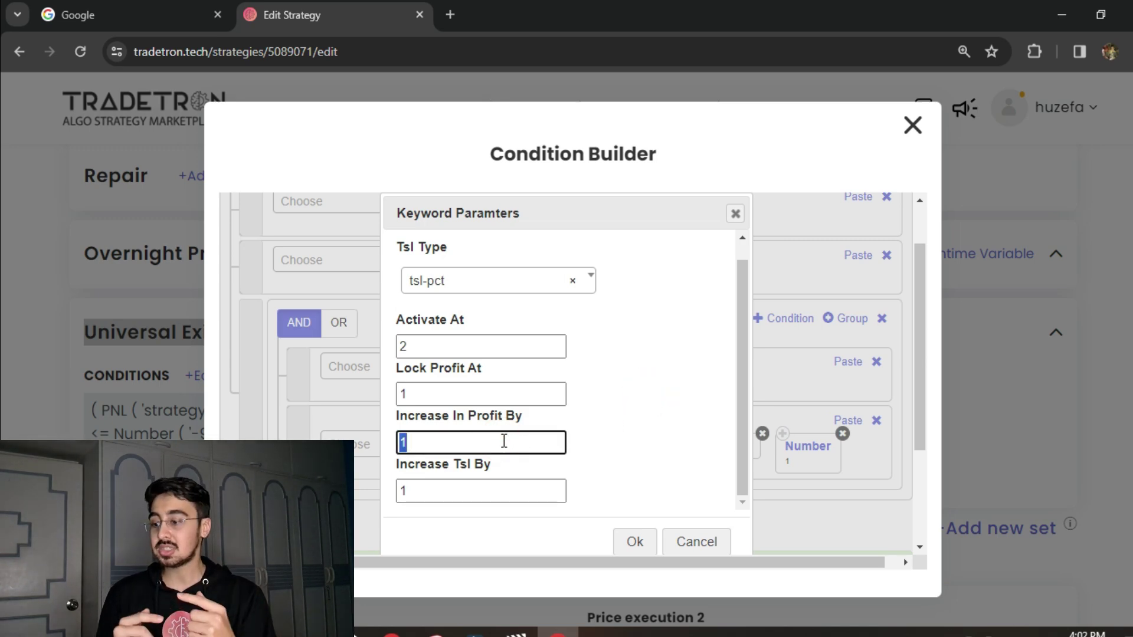
{"action": "double_click", "coordinate": [476, 493]}
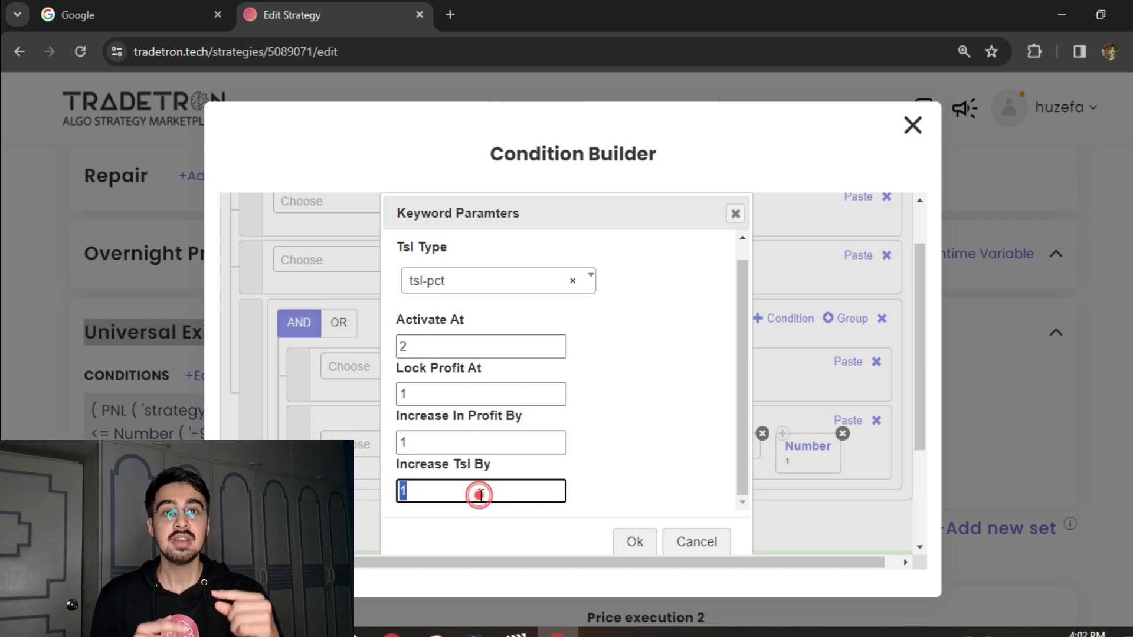
{"action": "double_click", "coordinate": [466, 440]}
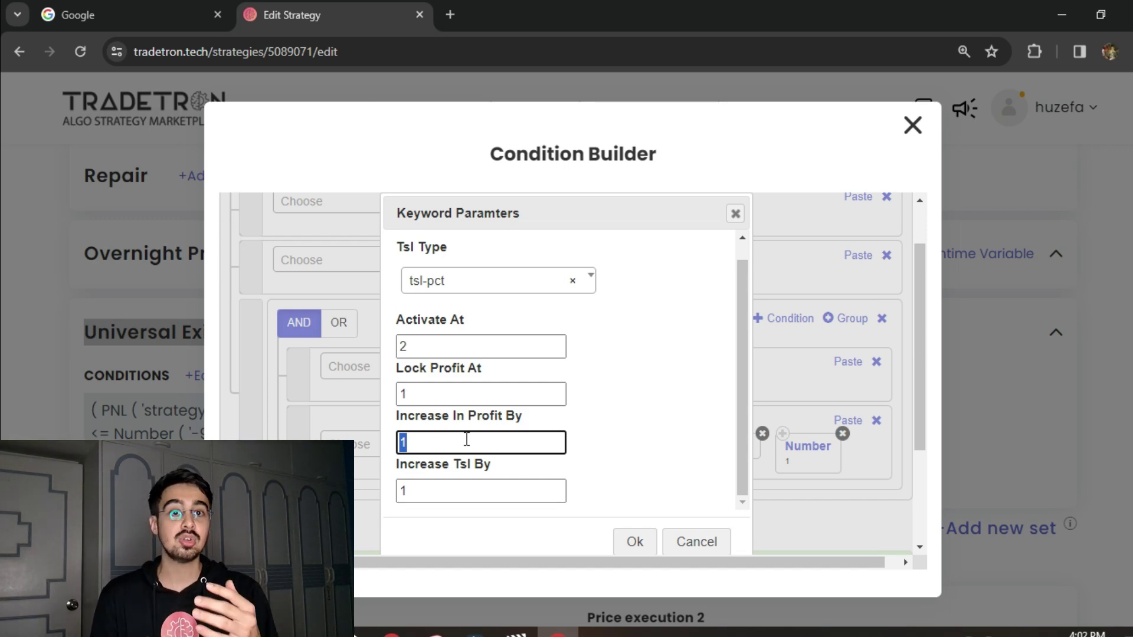
{"action": "left_click", "coordinate": [677, 429]}
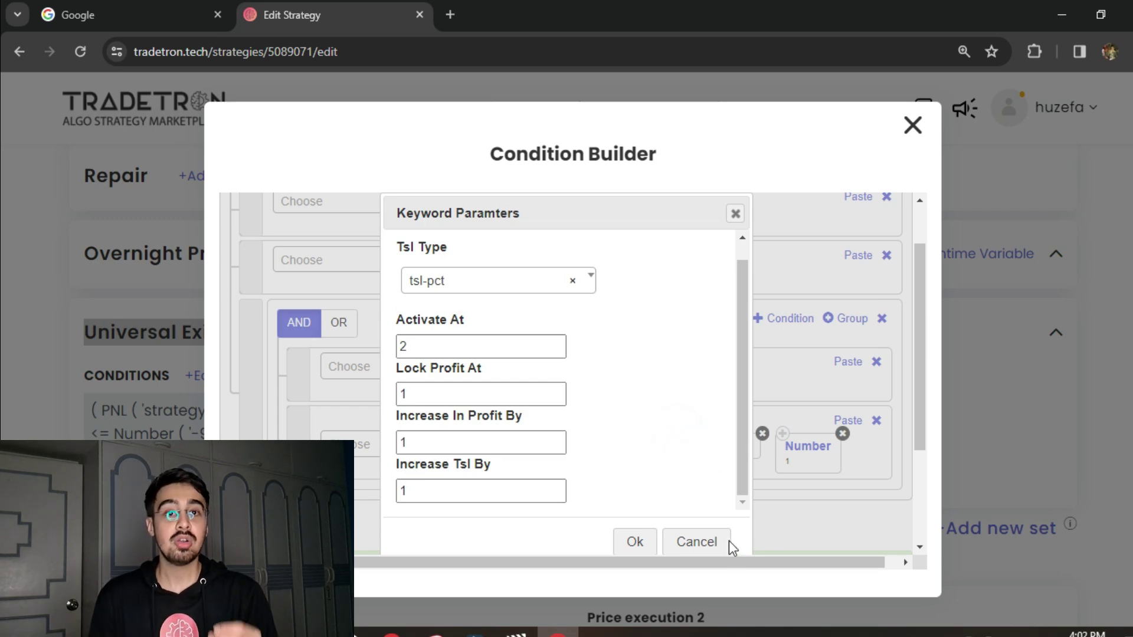
Step: Try 0.1 for both Increase In Profit By and Increase Tsl By in the Universal Exit TSL keyword, discarding the edits
{"action": "double_click", "coordinate": [463, 439]}
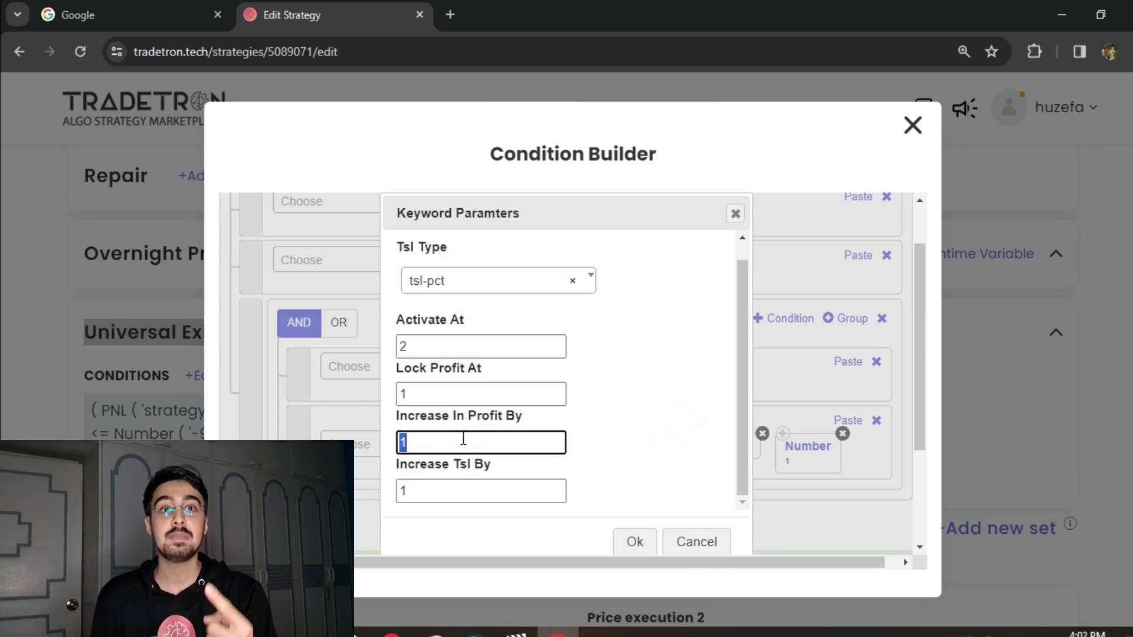
{"action": "type", "text": "0.1"}
{"action": "double_click", "coordinate": [500, 492]}
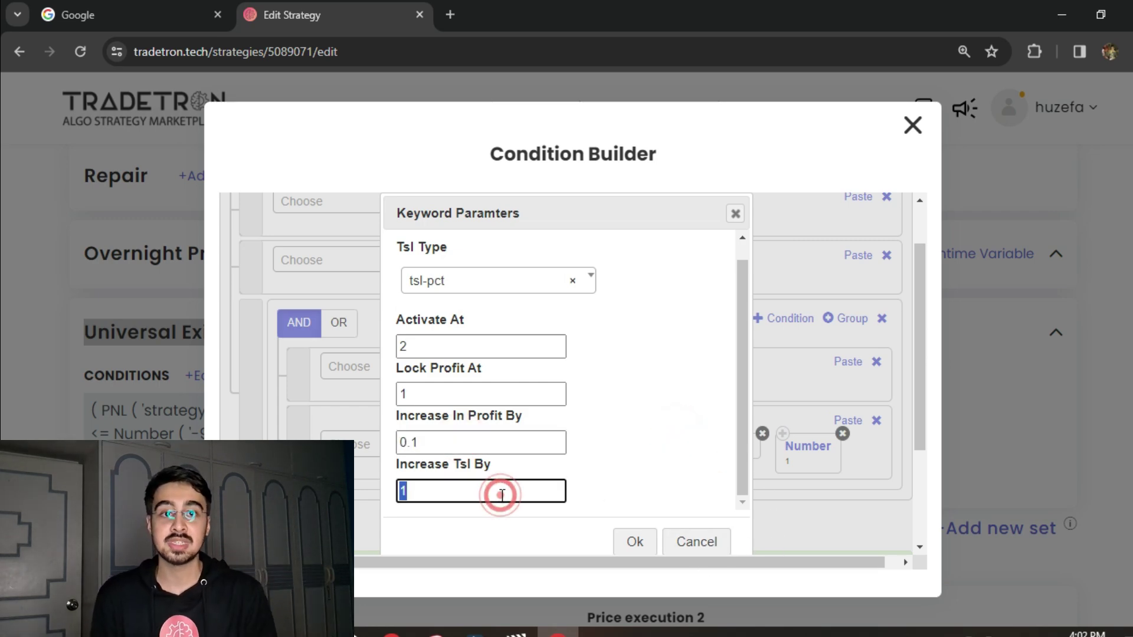
{"action": "type", "text": "0."}
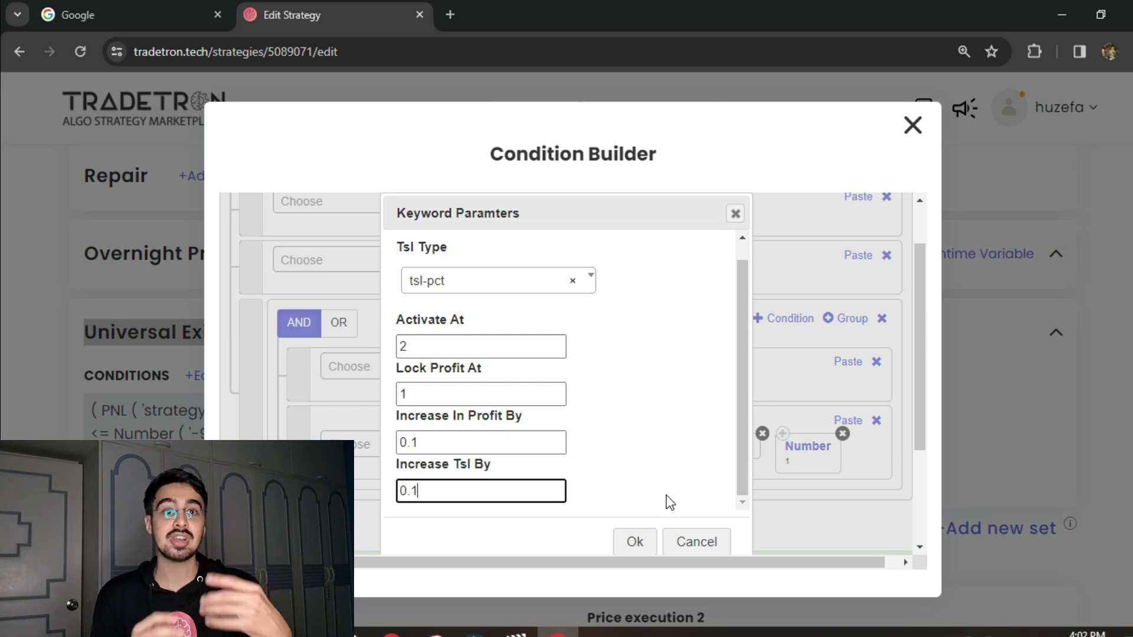
{"action": "left_click", "coordinate": [689, 540]}
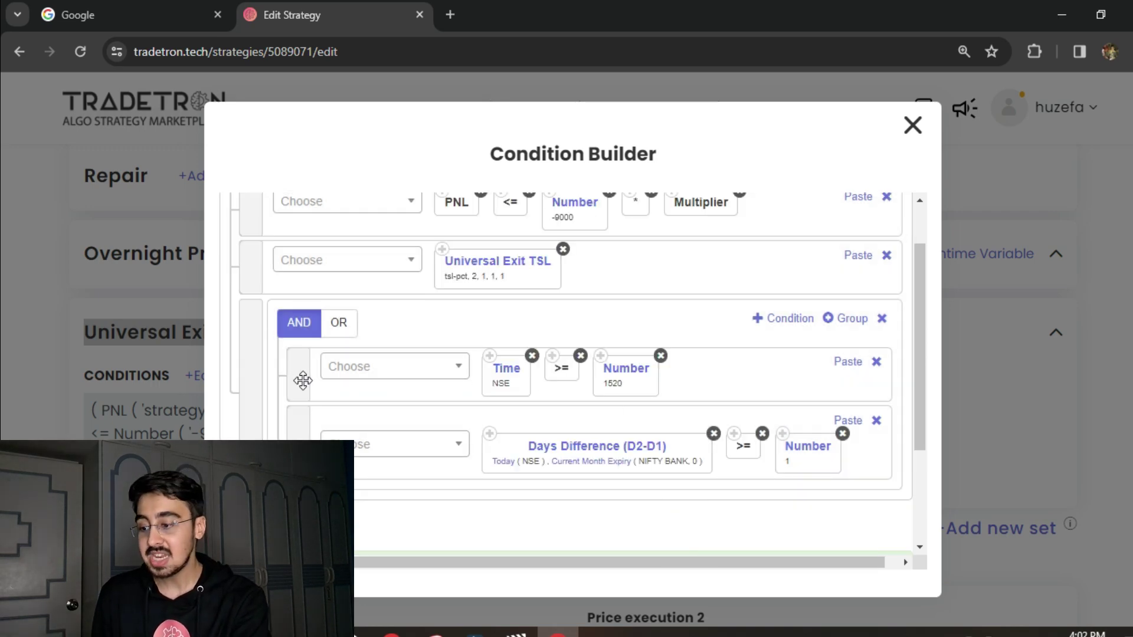
Step: Set the Number compared with Days Difference (D2-D1) in the Universal Exit to 7 and close the condition builder
{"action": "mouse_move", "coordinate": [305, 435]}
{"action": "left_mouse_down"}
{"action": "mouse_move", "coordinate": [304, 448]}
{"action": "mouse_move", "coordinate": [305, 407]}
{"action": "mouse_move", "coordinate": [306, 425]}
{"action": "left_mouse_up"}
{"action": "left_click", "coordinate": [804, 453]}
{"action": "left_click", "coordinate": [480, 286]}
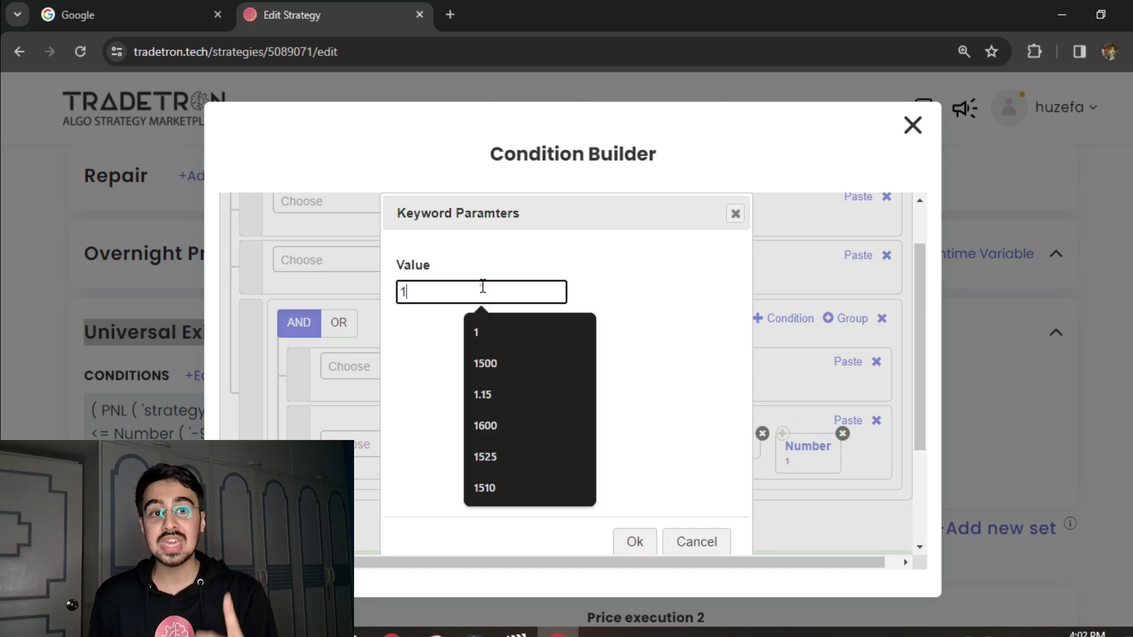
{"action": "key", "text": "ctrl+a"}
{"action": "type", "text": "7"}
{"action": "left_click", "coordinate": [635, 540]}
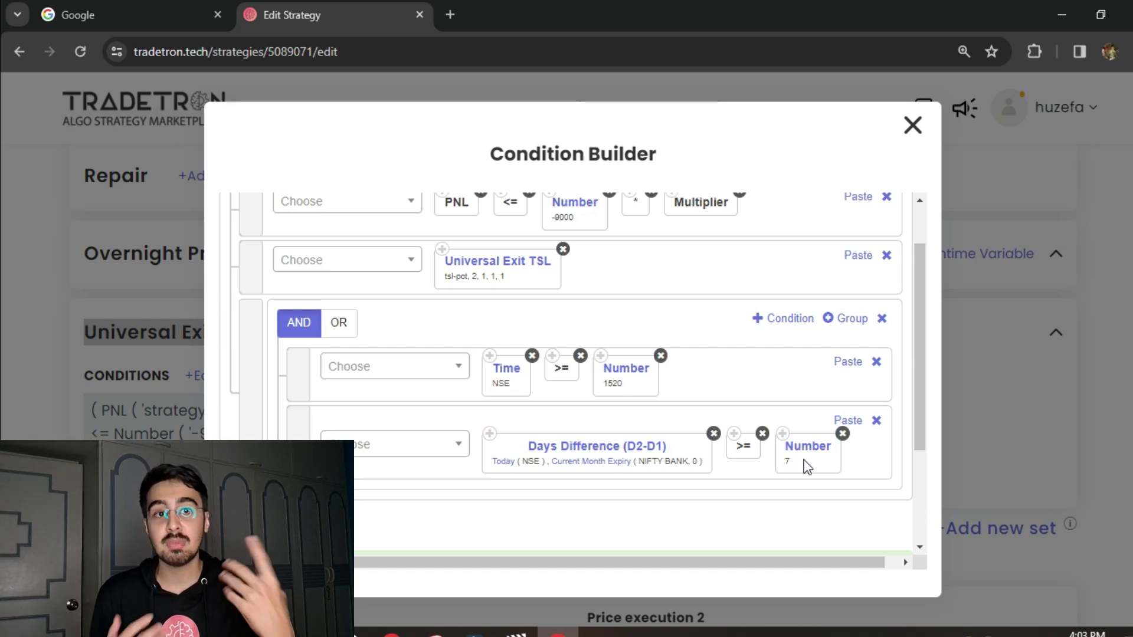
{"action": "left_click_drag", "start_coordinate": [300, 369], "coordinate": [300, 360]}
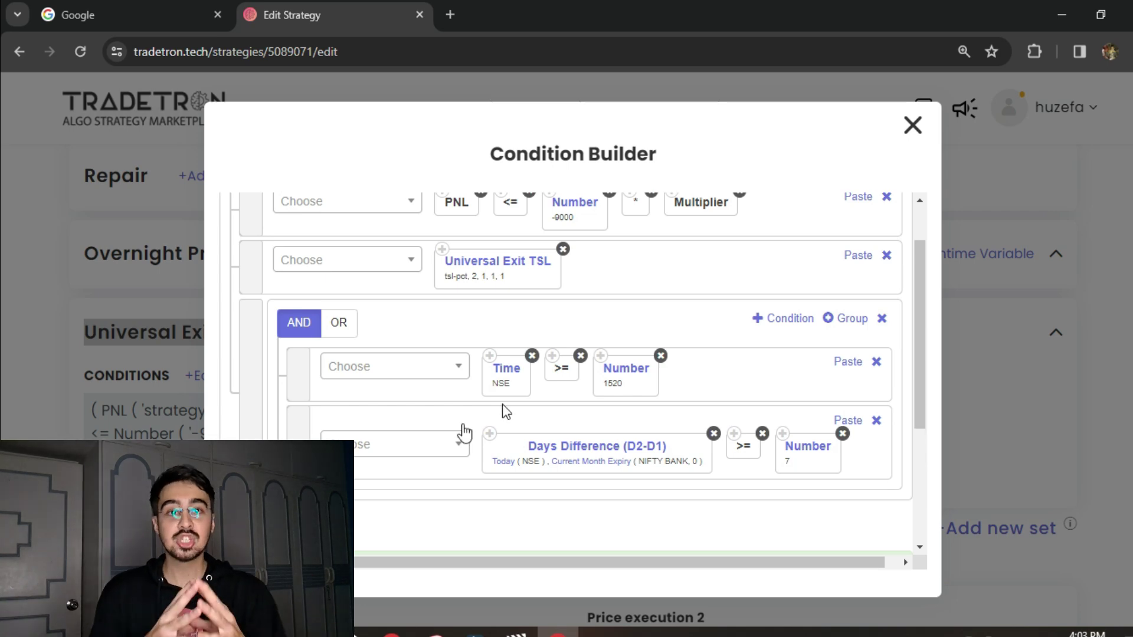
{"action": "left_click", "coordinate": [912, 125]}
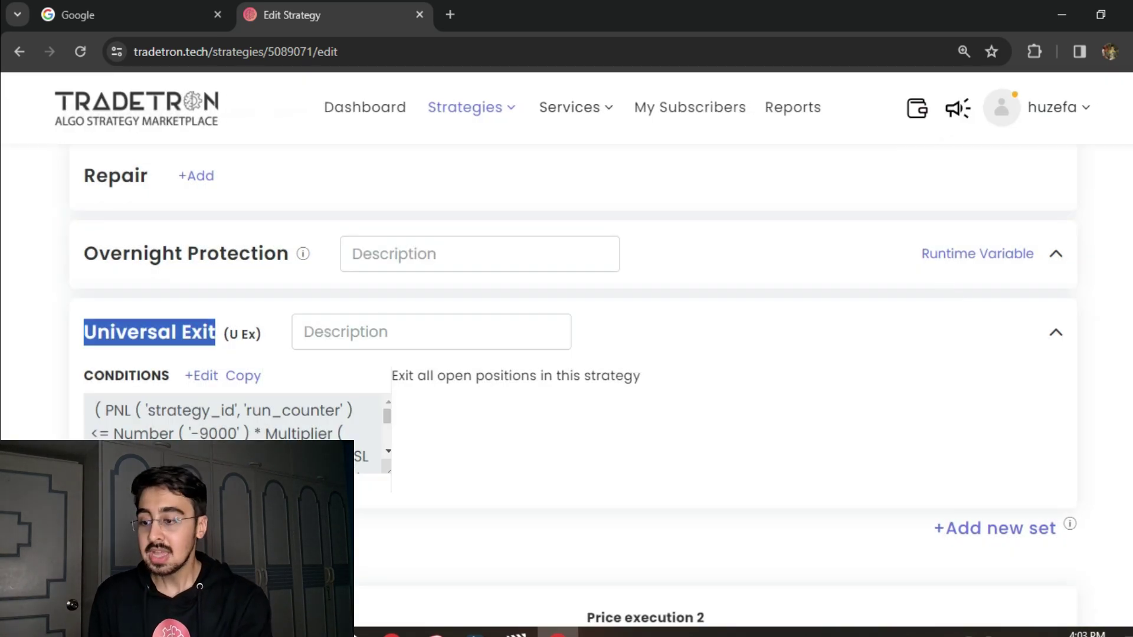
Step: Review the strategy's Advanced Settings, focusing on the Reactivate on exit after option
{"action": "scroll", "coordinate": [918, 126], "scroll_direction": "down", "scroll_amount": 1}
{"action": "scroll", "coordinate": [566, 384], "scroll_direction": "down", "scroll_amount": 8}
{"action": "scroll", "coordinate": [567, 384], "scroll_direction": "up", "scroll_amount": 2}
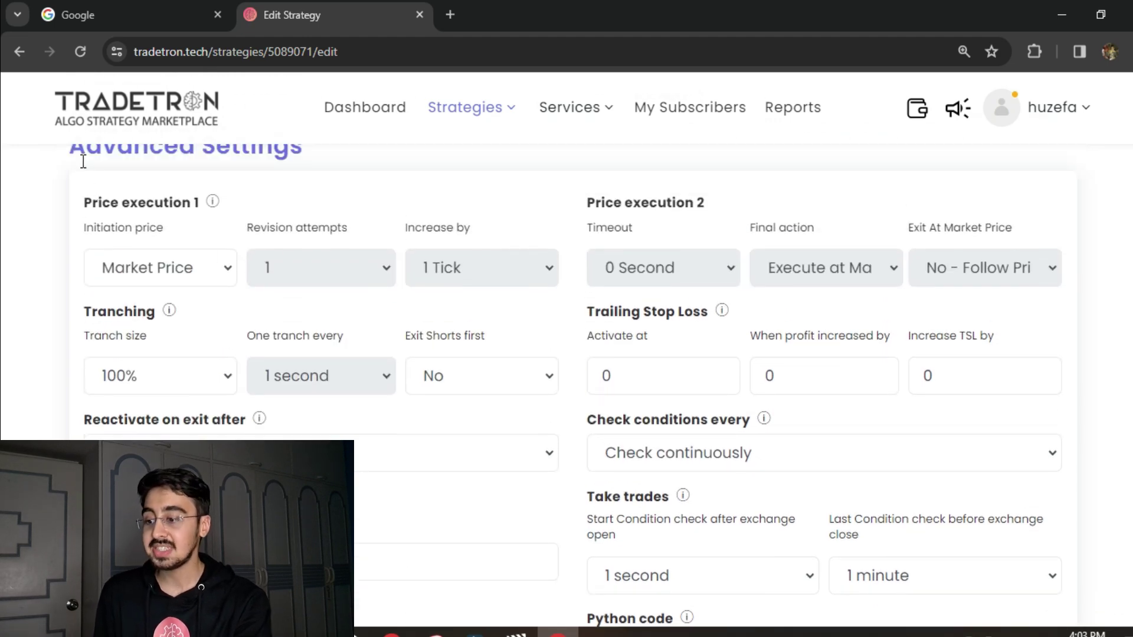
{"action": "left_click_drag", "start_coordinate": [83, 161], "coordinate": [289, 157]}
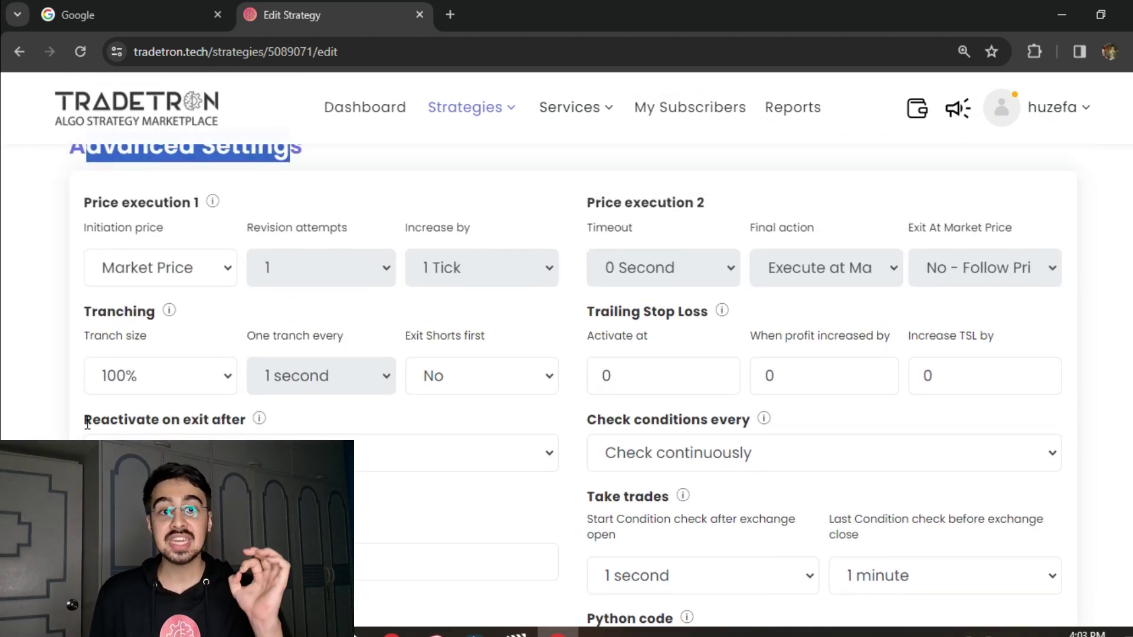
{"action": "left_click_drag", "start_coordinate": [83, 420], "coordinate": [248, 421]}
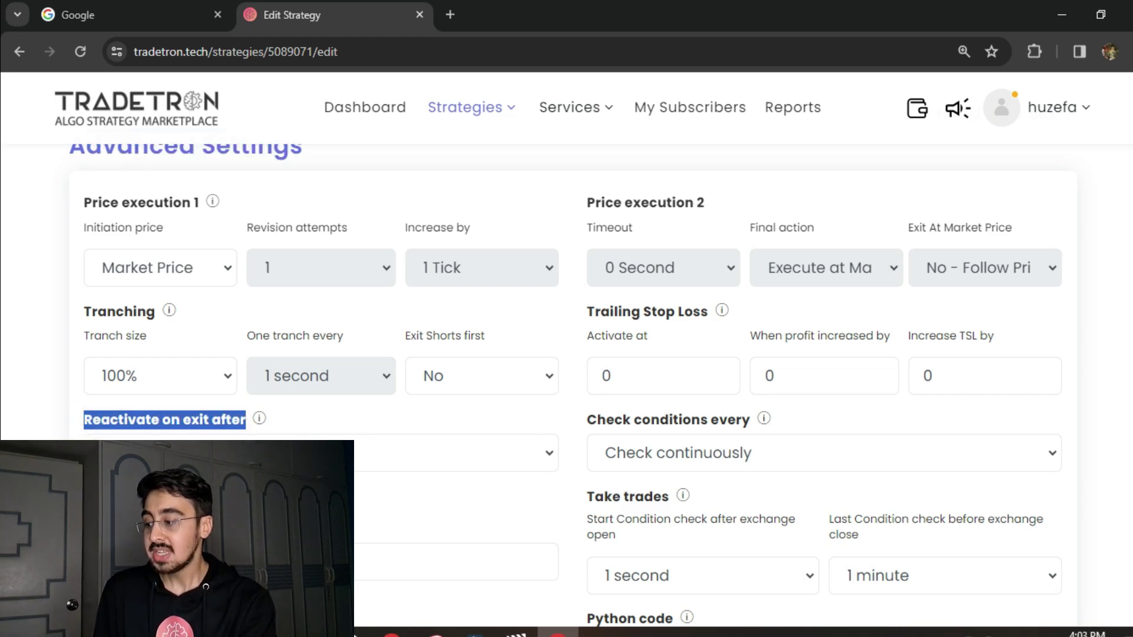
Step: Set Reactivate on exit after to 7 days in the strategy's Advanced Settings
{"action": "left_click", "coordinate": [247, 453]}
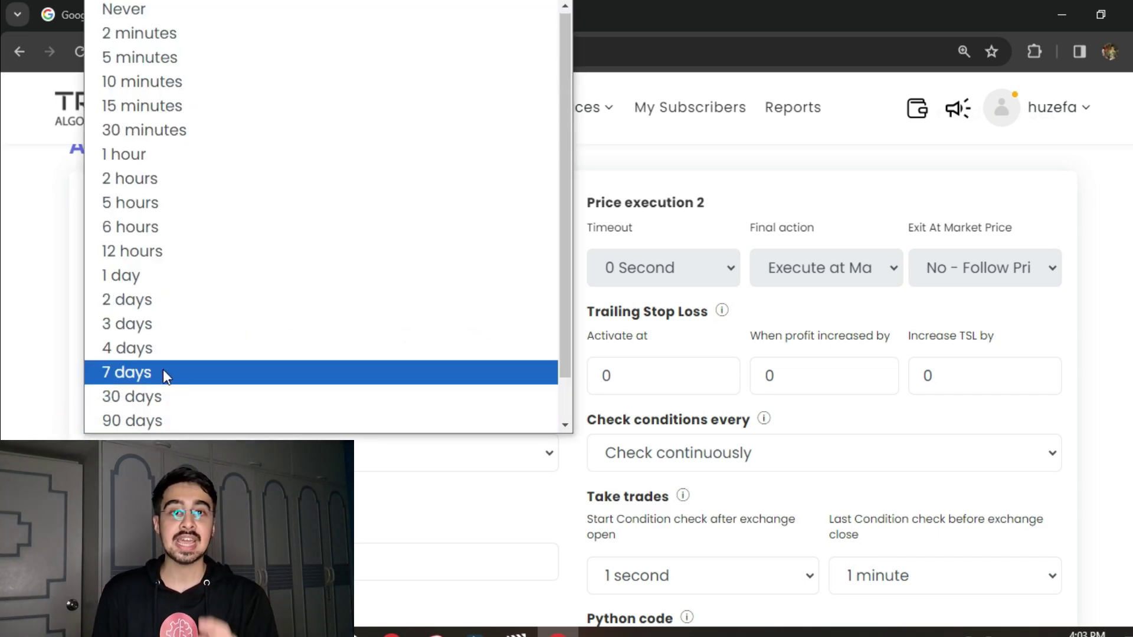
{"action": "left_click", "coordinate": [163, 372]}
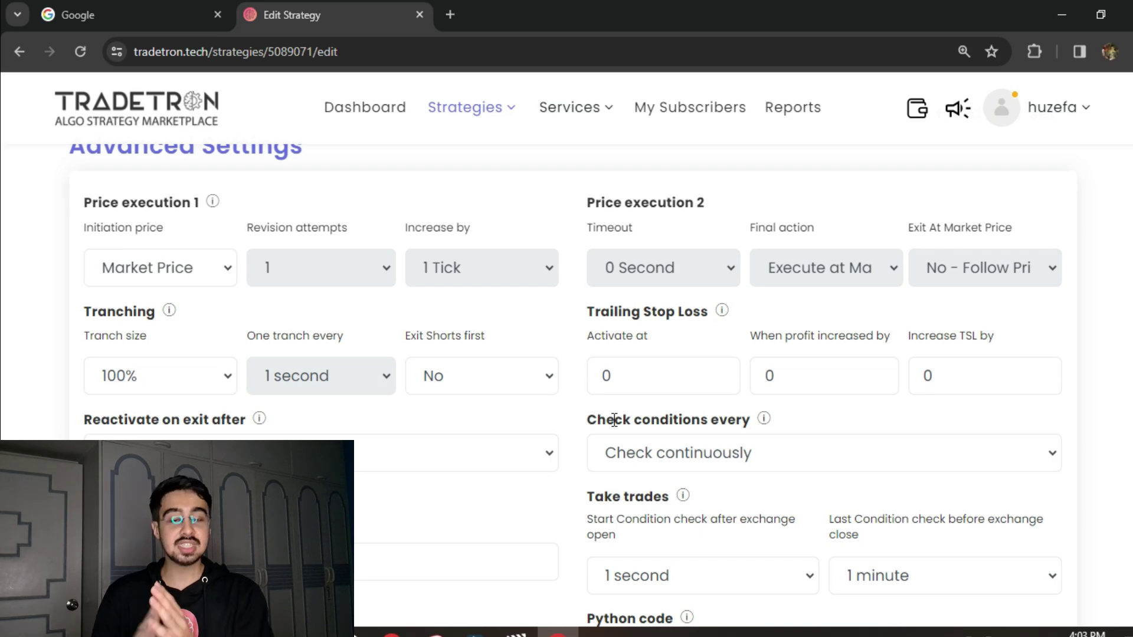
Step: Review the Check conditions every, Capital Required and Take trades options, along with the Rollover on expiry and Marketplace Settings
{"action": "left_click_drag", "start_coordinate": [614, 420], "coordinate": [584, 431]}
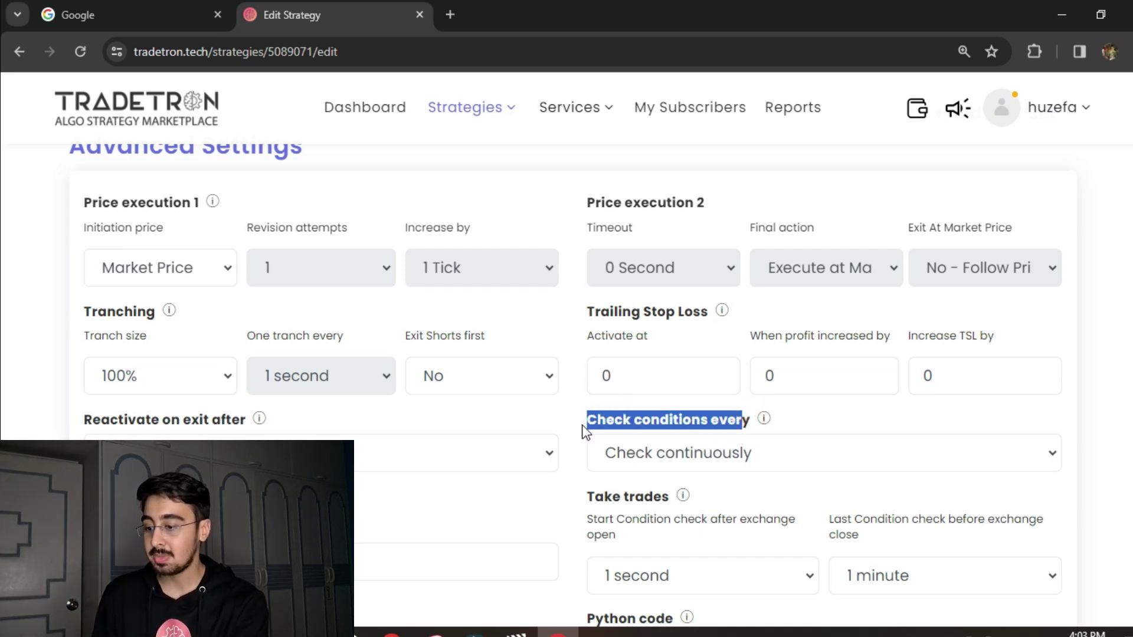
{"action": "scroll", "coordinate": [584, 425], "scroll_direction": "down", "scroll_amount": 3}
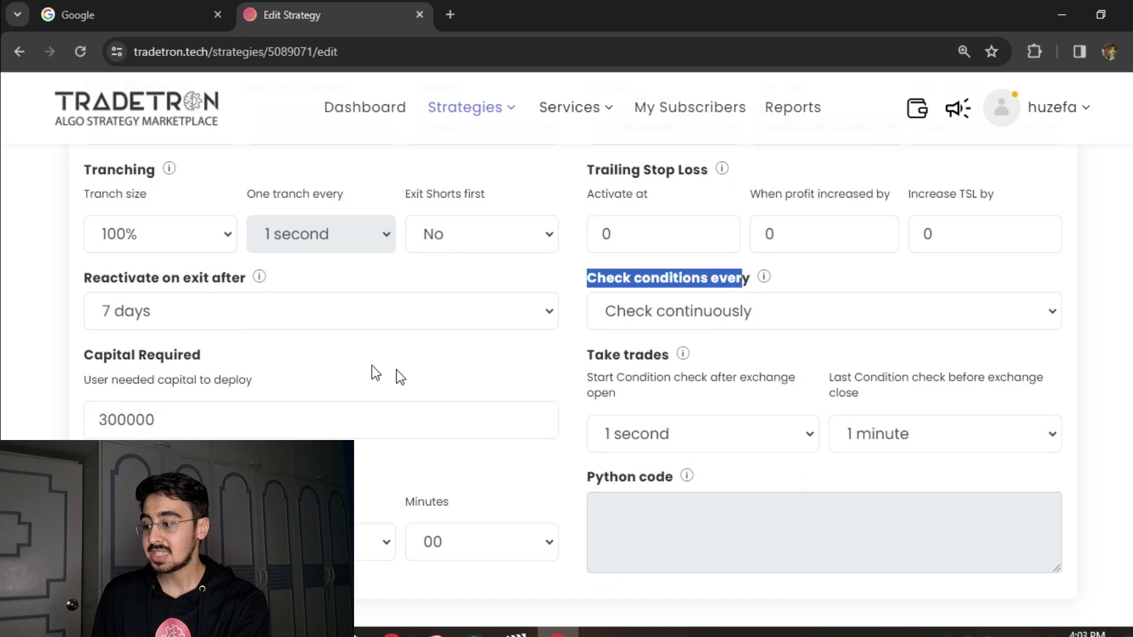
{"action": "left_click", "coordinate": [180, 404]}
{"action": "double_click", "coordinate": [181, 405]}
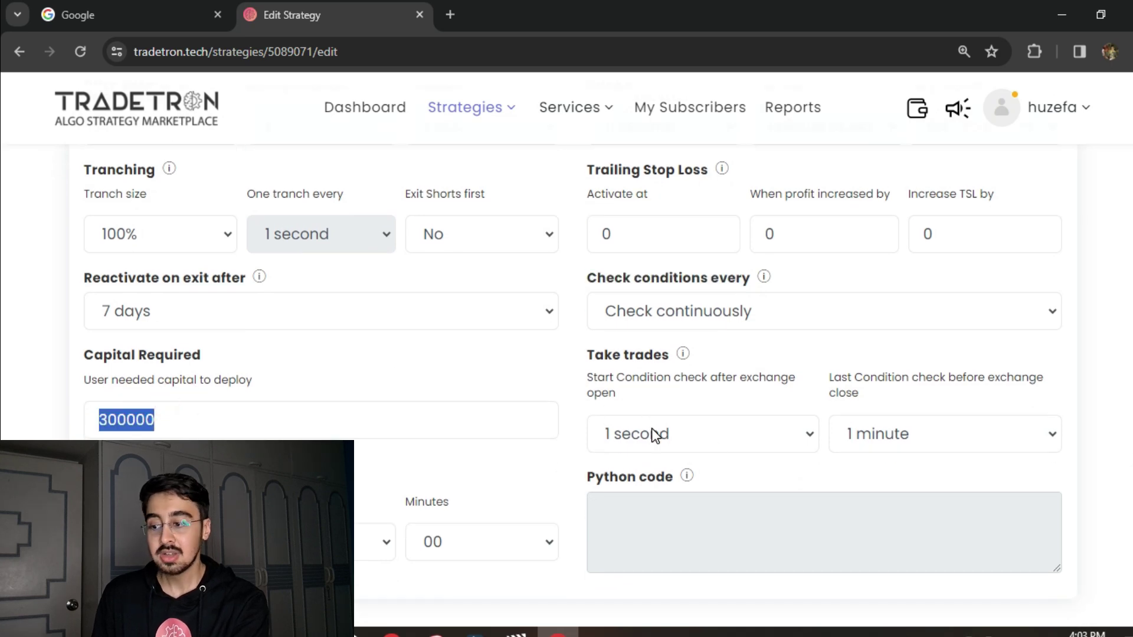
{"action": "left_click", "coordinate": [655, 436]}
{"action": "left_click", "coordinate": [652, 433]}
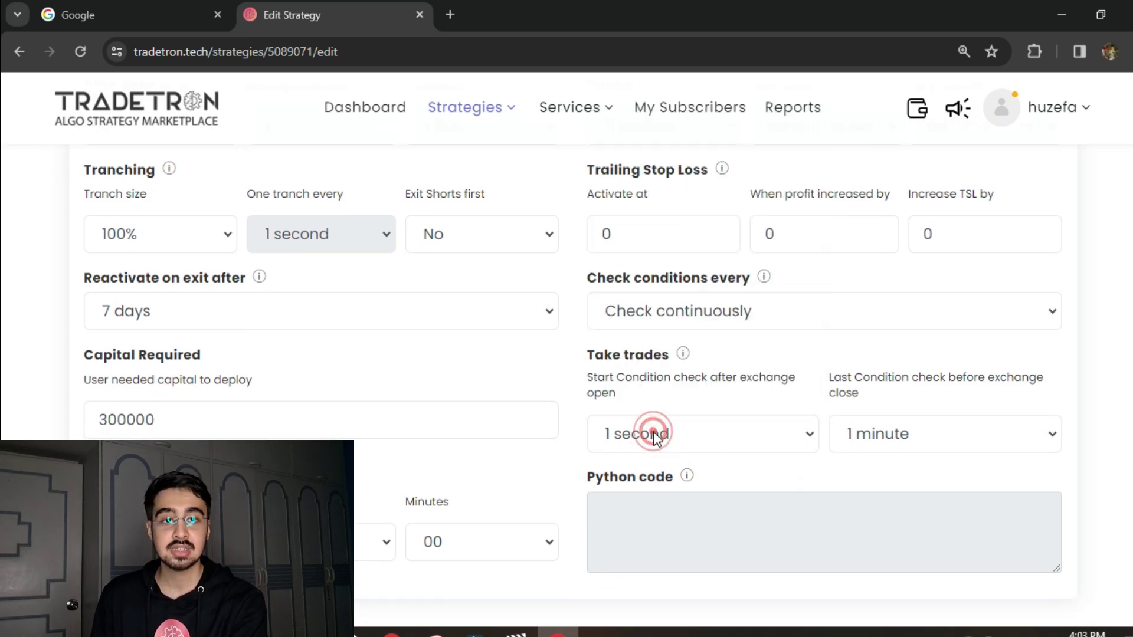
{"action": "left_click", "coordinate": [901, 436]}
{"action": "left_click", "coordinate": [867, 231]}
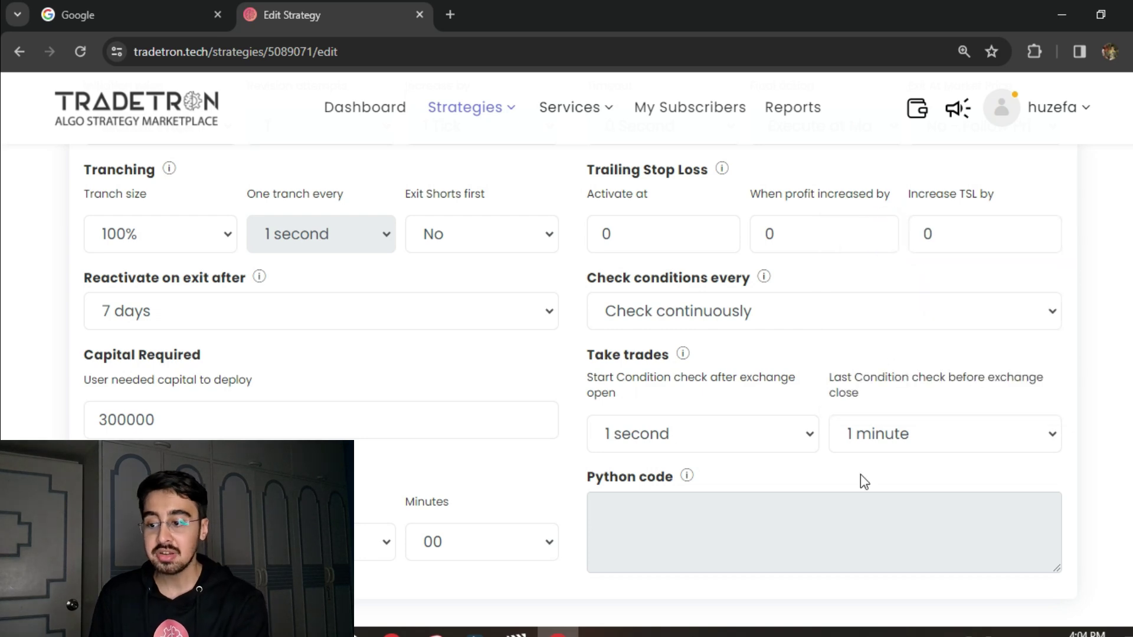
{"action": "left_click", "coordinate": [860, 475]}
{"action": "scroll", "coordinate": [1101, 479], "scroll_direction": "down", "scroll_amount": 5}
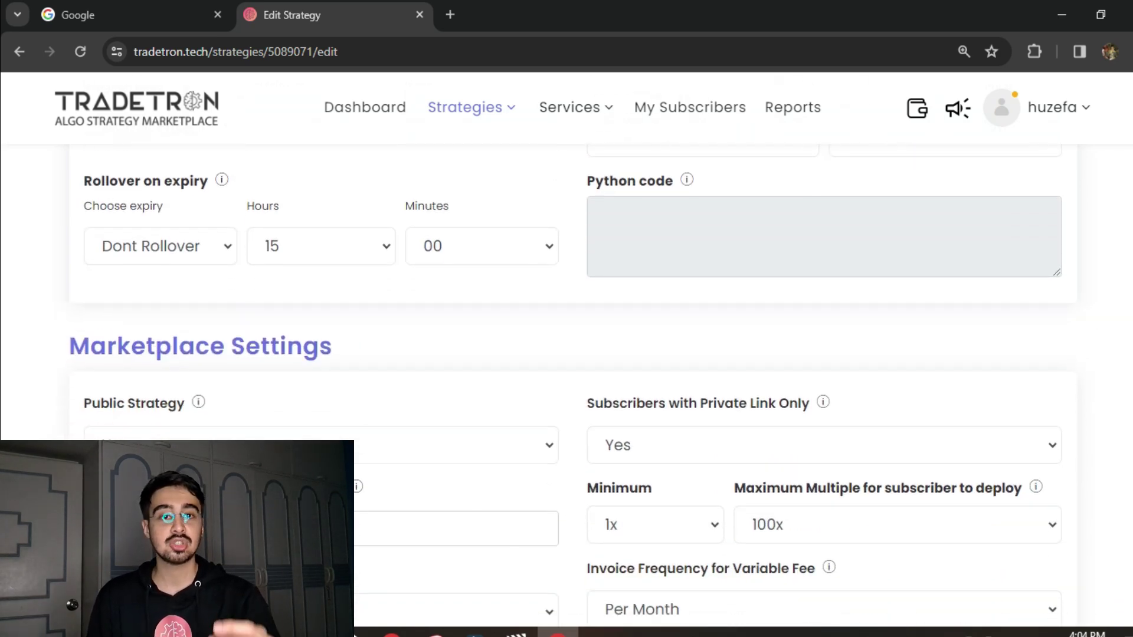
{"action": "scroll", "coordinate": [582, 368], "scroll_direction": "down", "scroll_amount": 5}
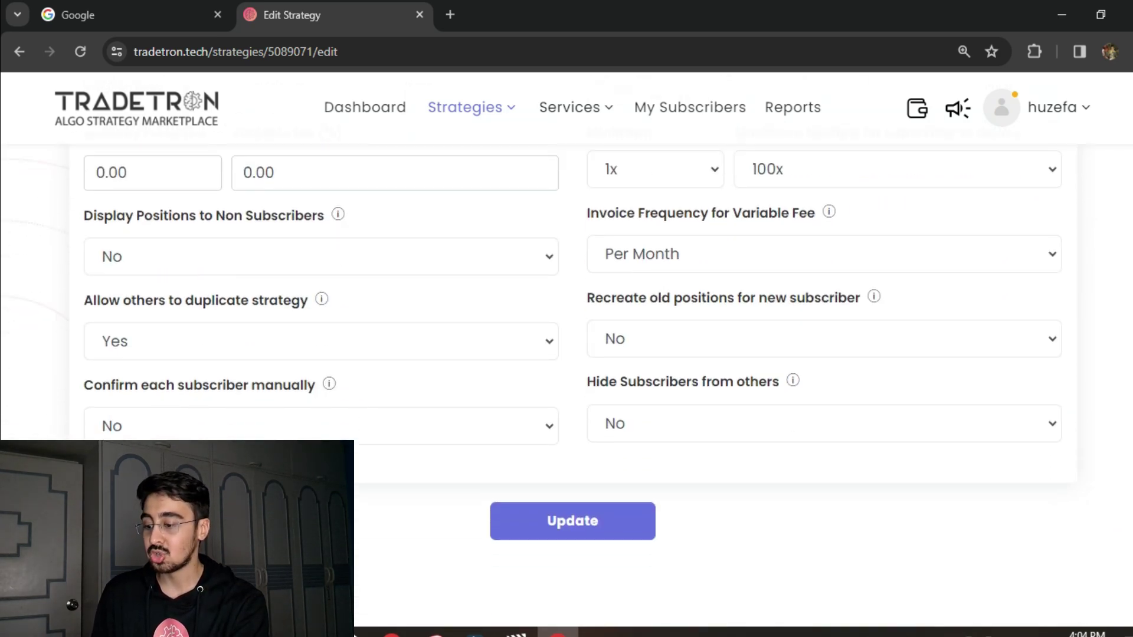